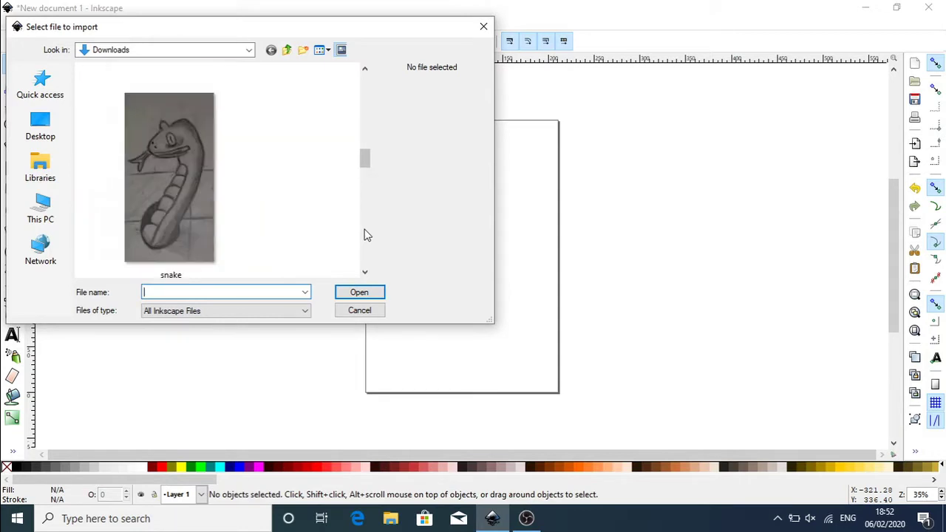
Step: Import the snake sketch from Downloads as an embedded image with blocky rendering and move it onto the page
double_click(212, 205)
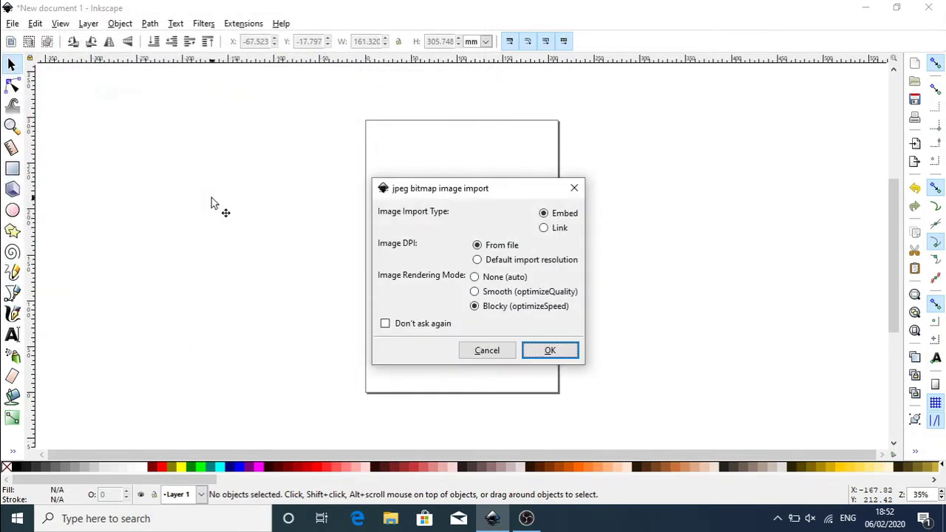
left_click(550, 350)
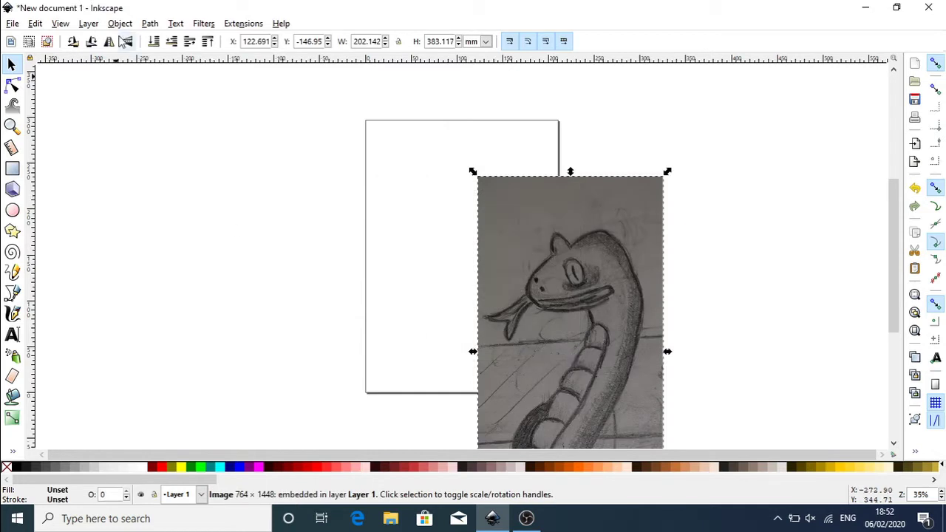
left_click_drag(545, 319, 444, 241)
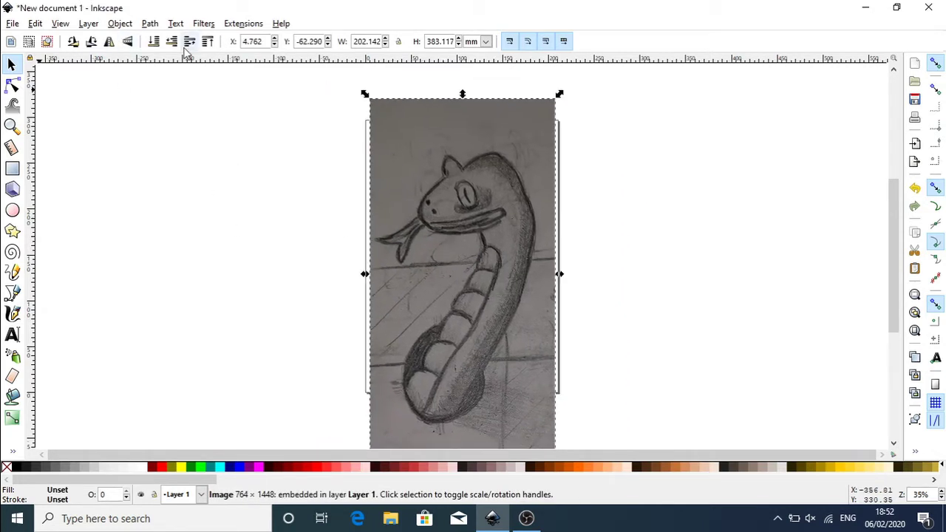
Step: Lower the snake image's opacity to 41.4% in the Objects list and shift the image up to centre it over the page
left_click(151, 24)
mouse_move(125, 24)
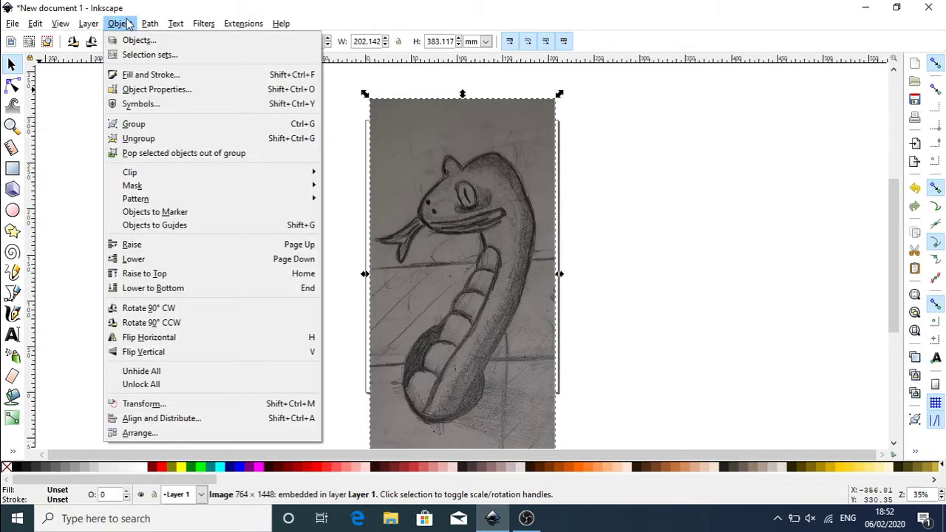
left_click(137, 40)
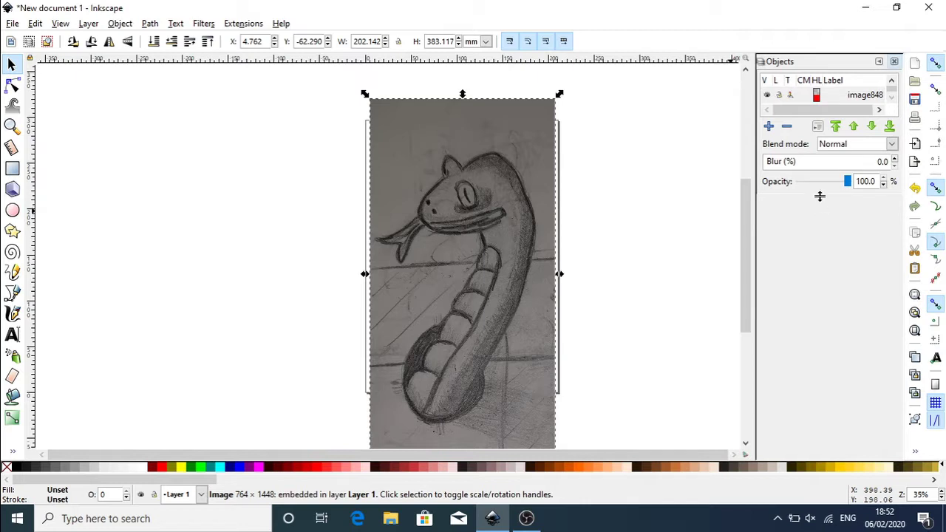
left_click_drag(822, 196, 824, 357)
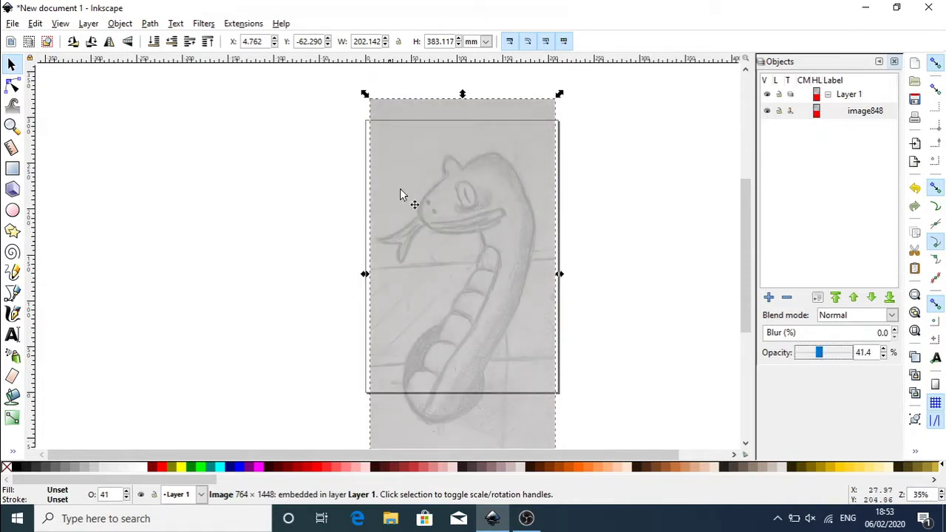
left_click_drag(458, 208, 459, 187)
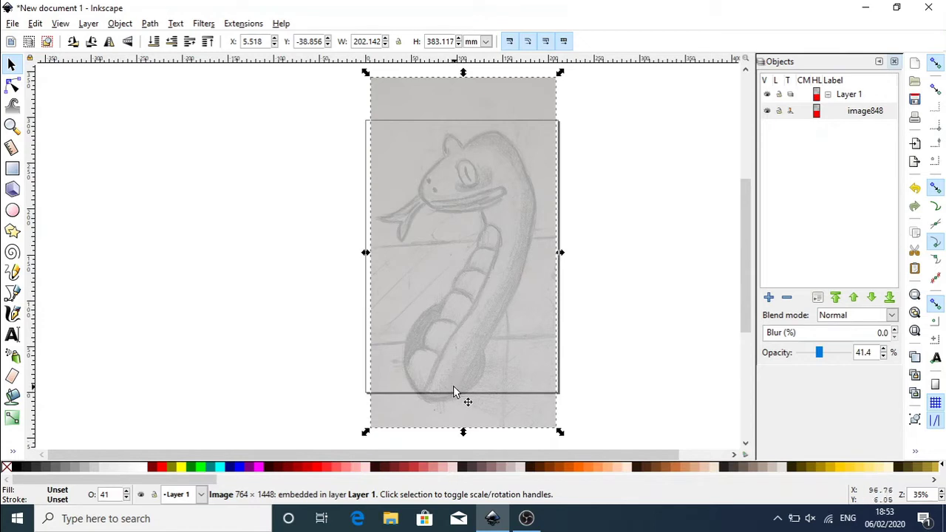
Step: Set the Bezier pen to create regular Bezier paths with the shape set to None
left_click(16, 294)
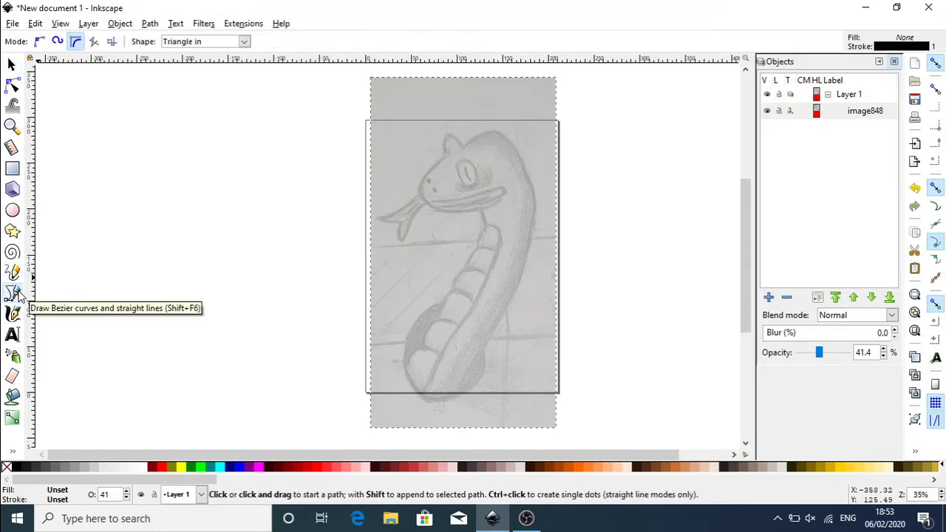
left_click(244, 42)
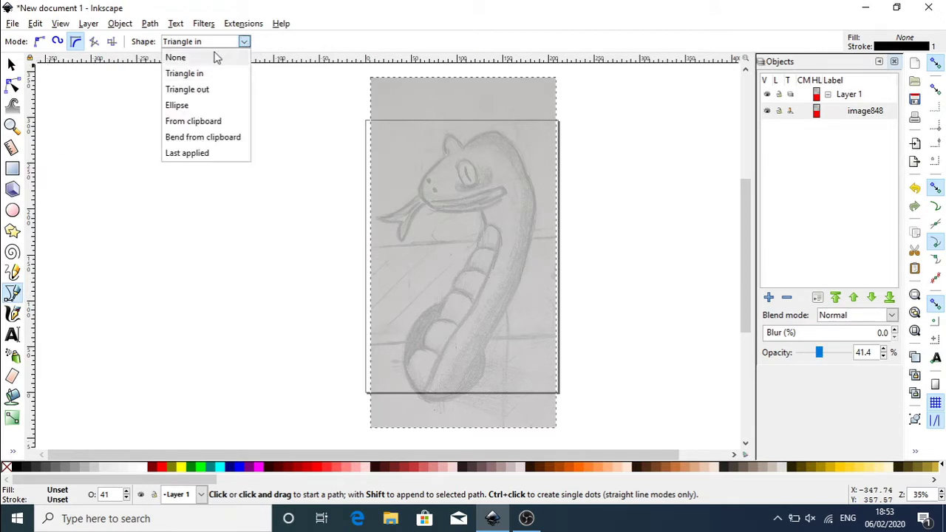
left_click(176, 57)
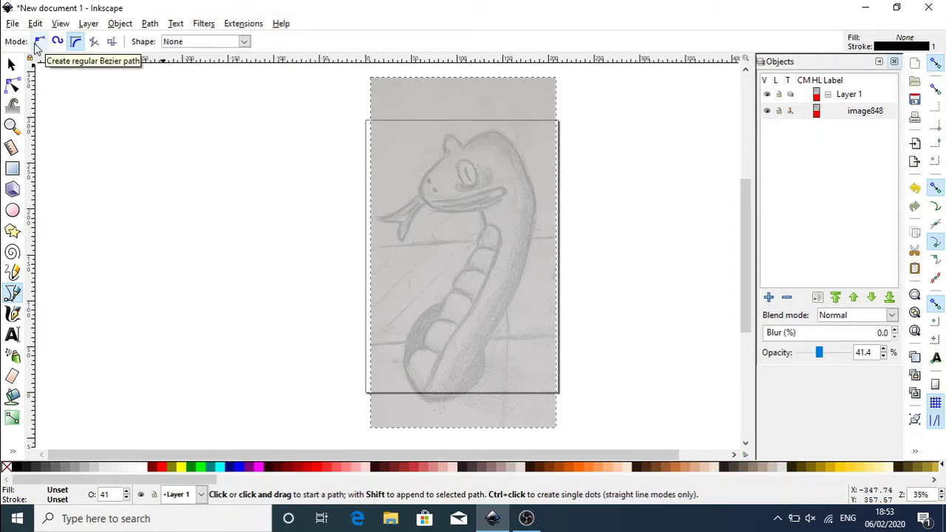
left_click(39, 43)
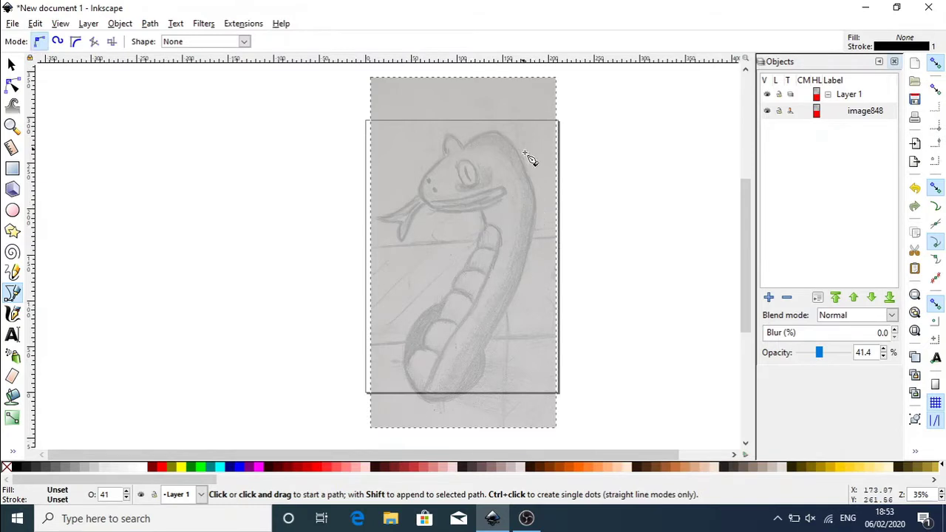
Step: Trace the snake with straight Bezier segments from the chin over the snout and head, down the back to the body's base
left_click(433, 206)
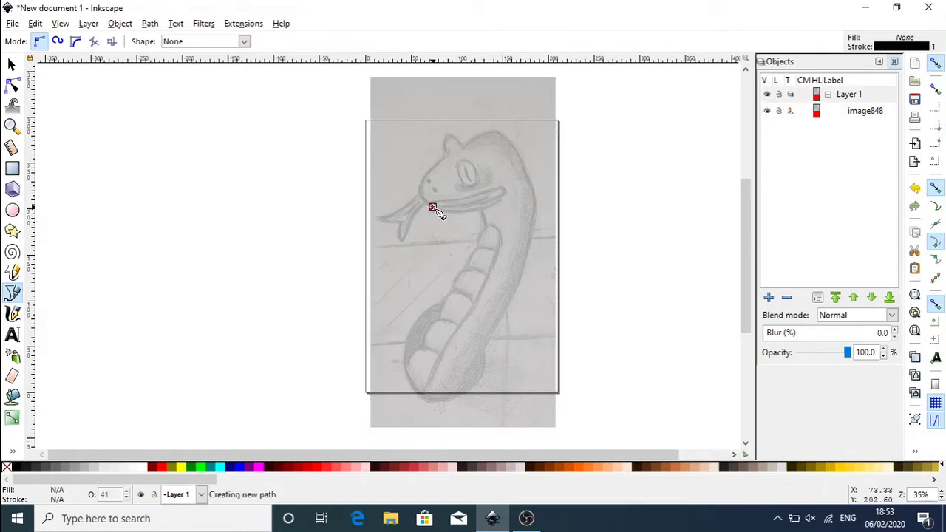
left_click(446, 158)
left_click(446, 139)
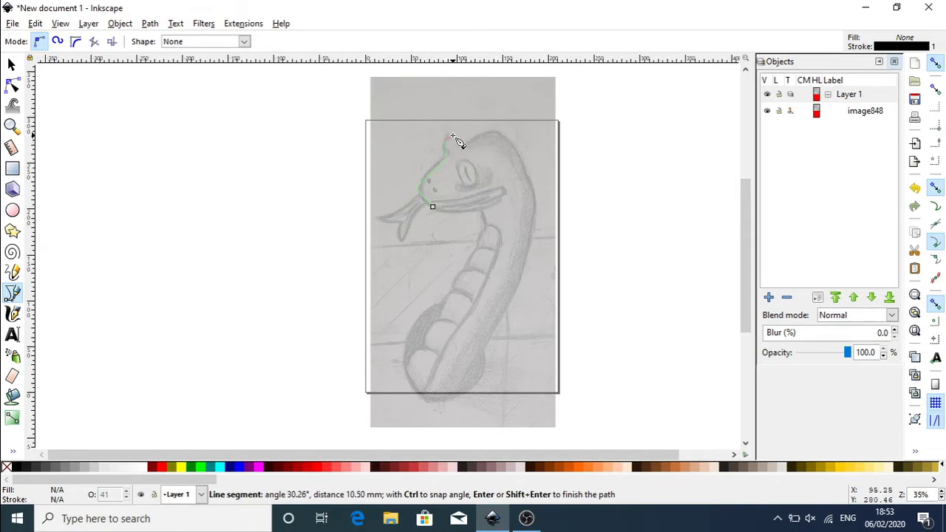
left_click(461, 145)
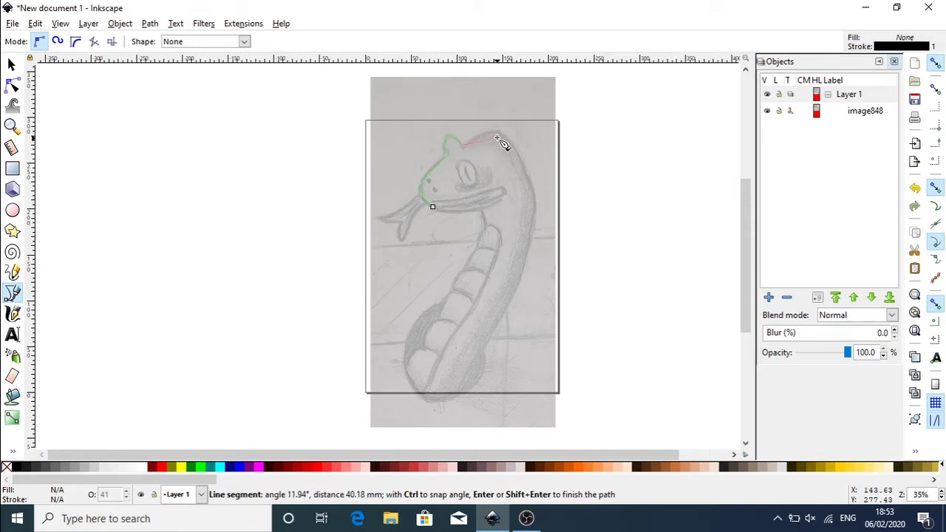
left_click(496, 133)
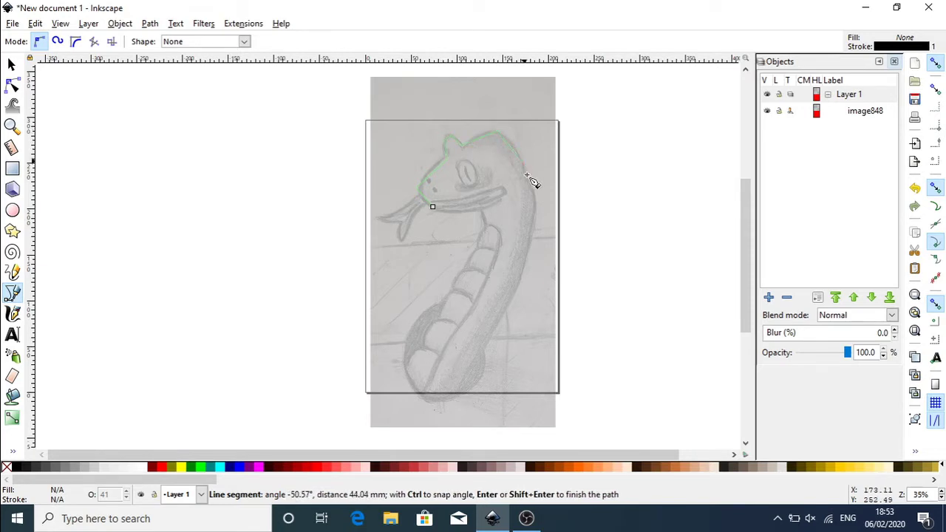
left_click(521, 164)
left_click(534, 221)
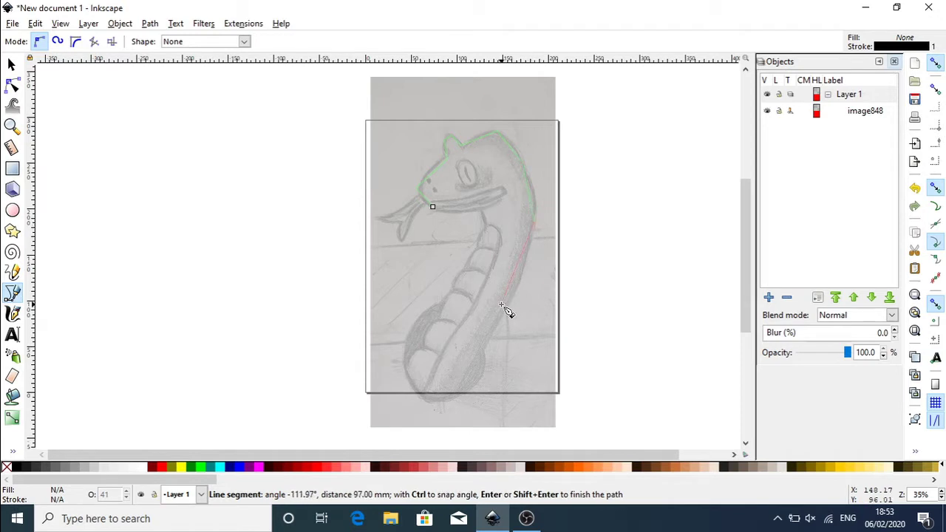
left_click(519, 301)
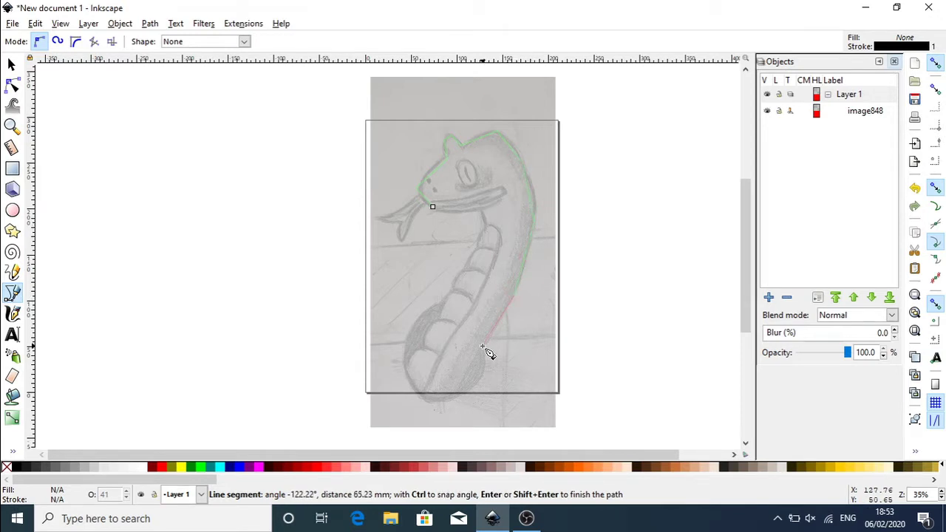
left_click(485, 352)
left_click(455, 394)
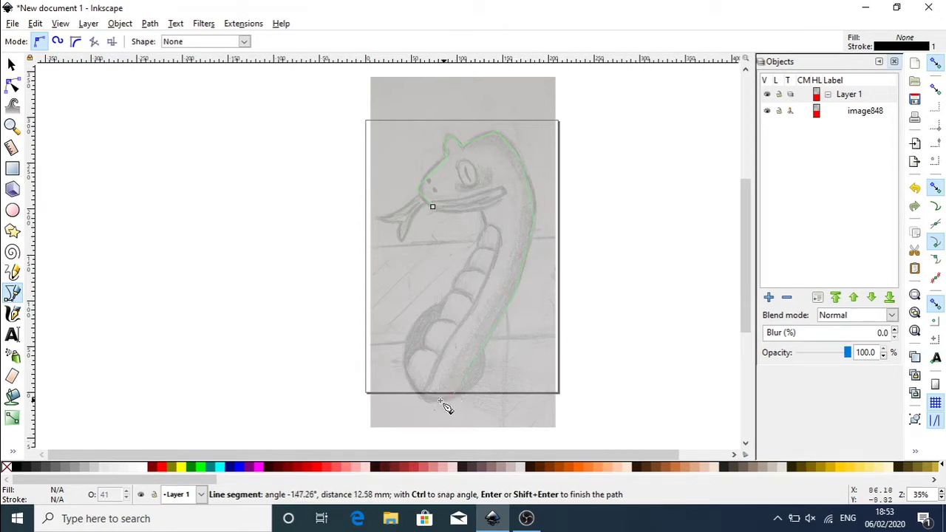
left_click(432, 401)
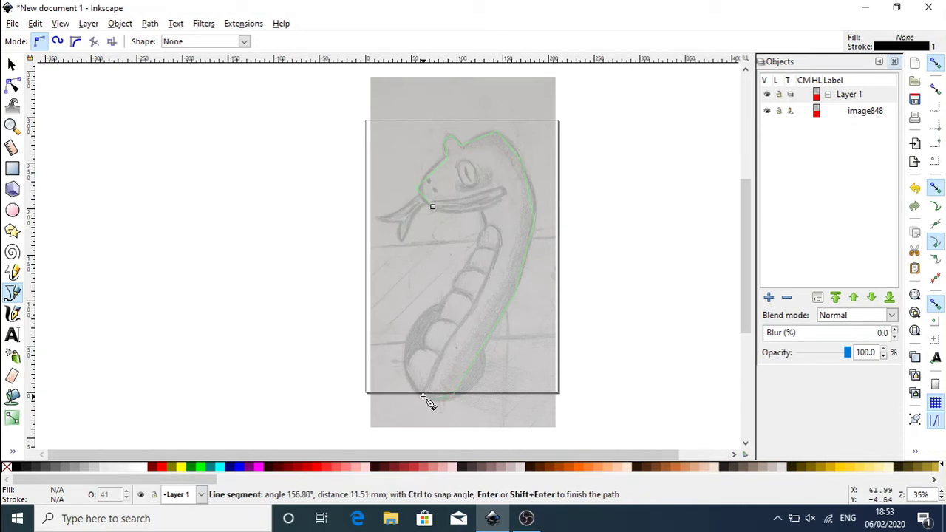
Step: Continue the trace from the base up the inner edge of the body and under the jaw, closing the path at the chin
left_click(444, 355)
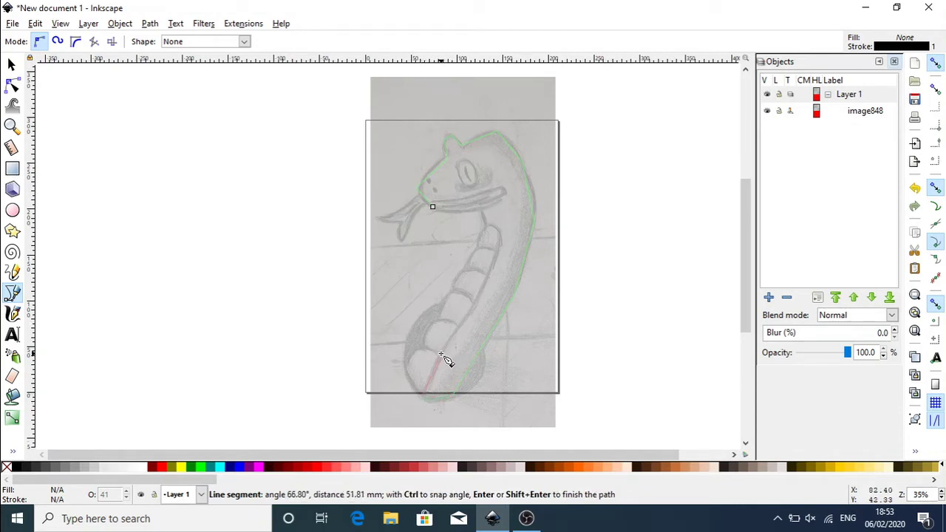
left_click(468, 318)
left_click(492, 281)
left_click(507, 248)
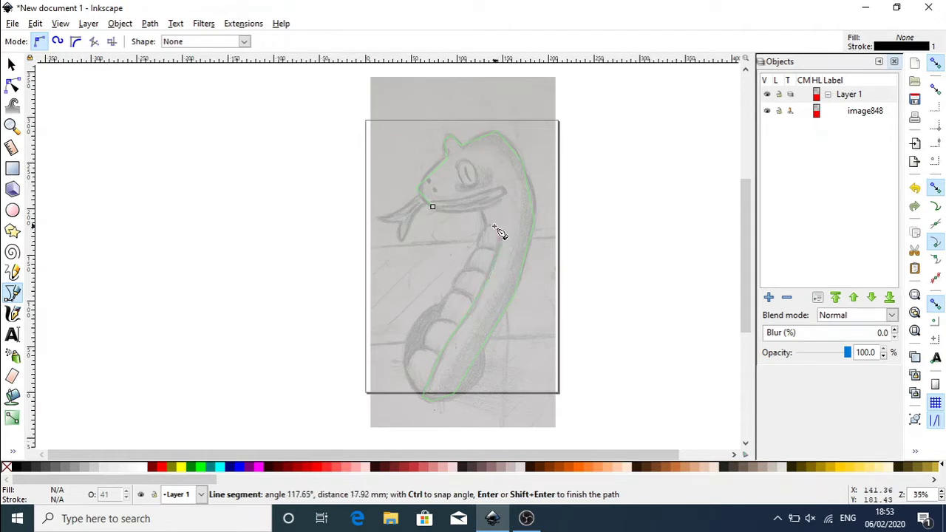
left_click(486, 227)
left_click(481, 212)
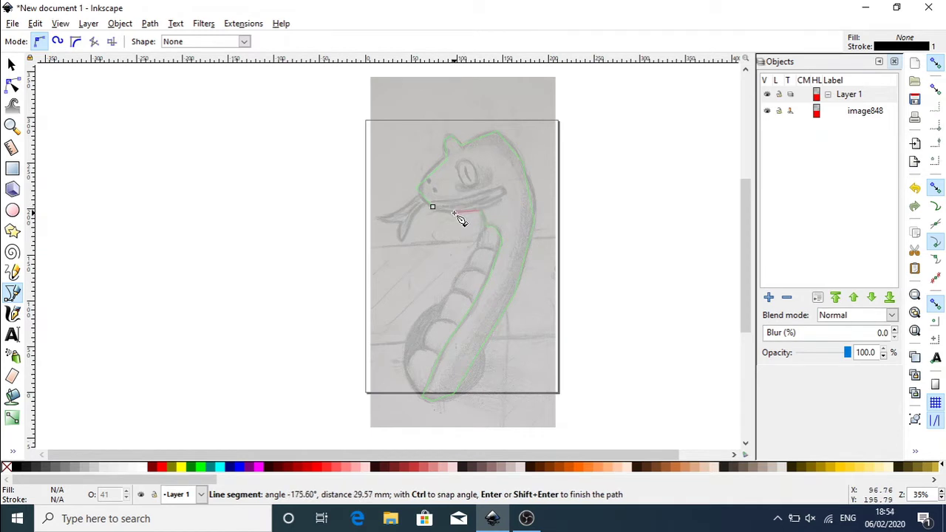
left_click(432, 207)
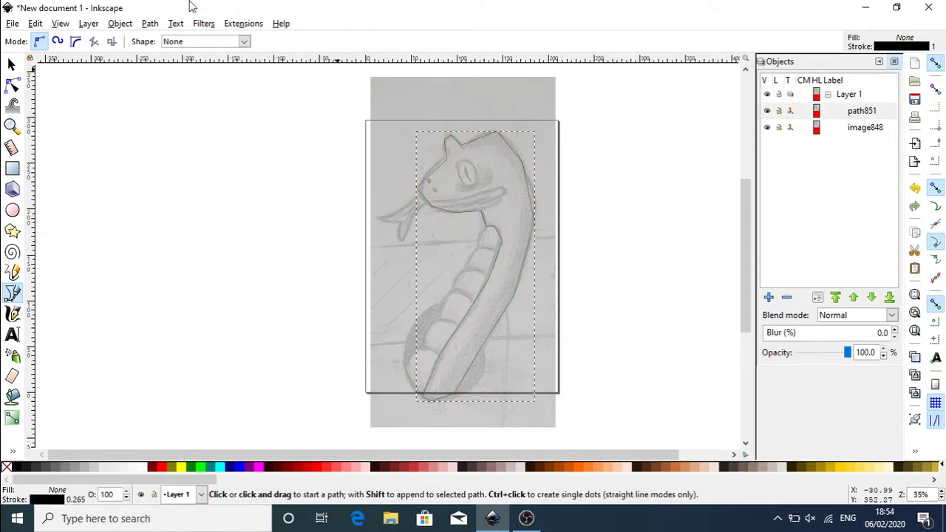
Step: Set the snake outline's stroke width to 0.965 mm
left_click(150, 25)
mouse_move(121, 25)
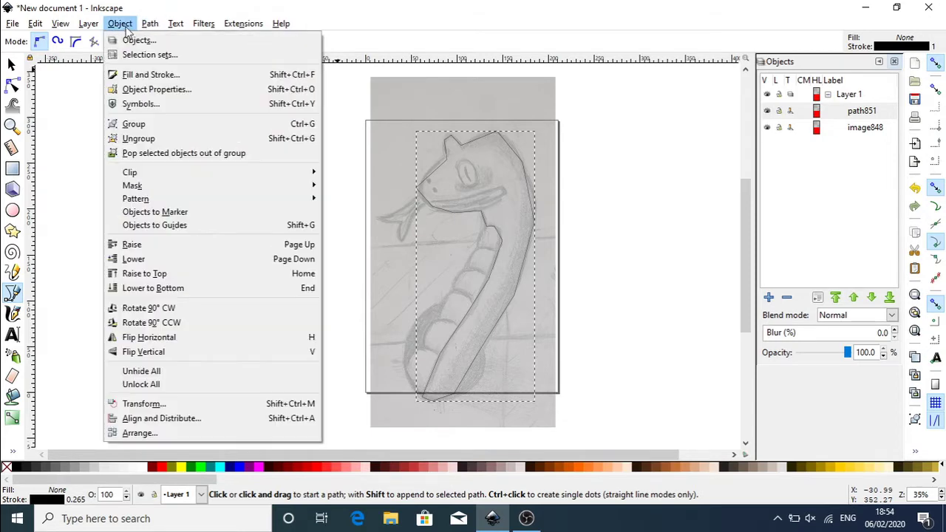
left_click(156, 75)
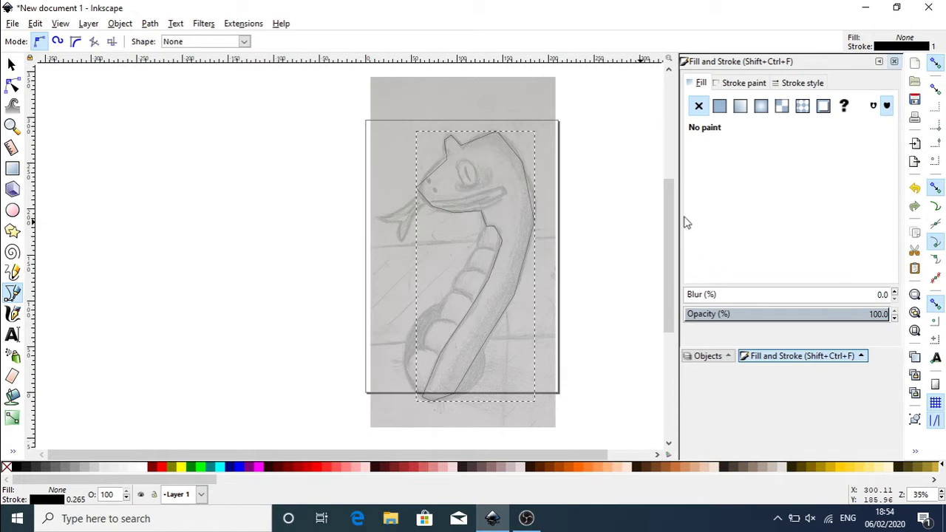
left_click(759, 87)
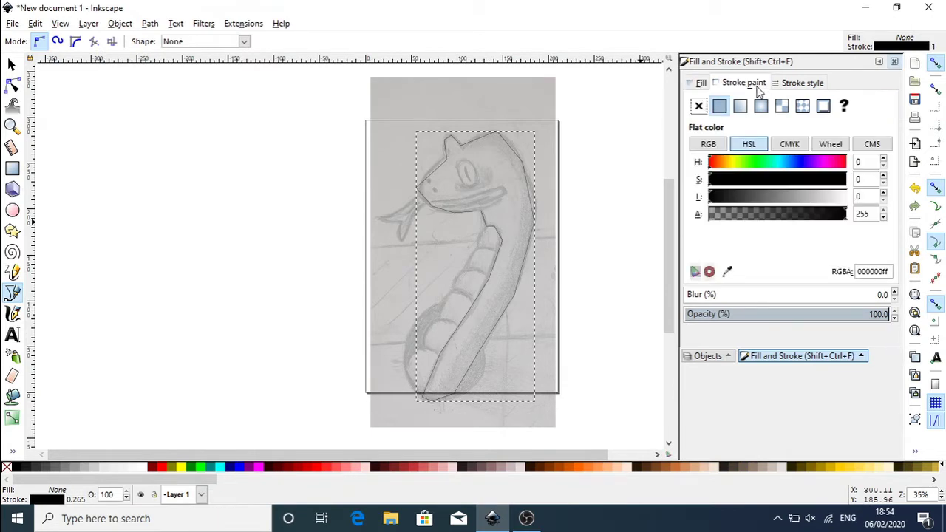
left_click(813, 87)
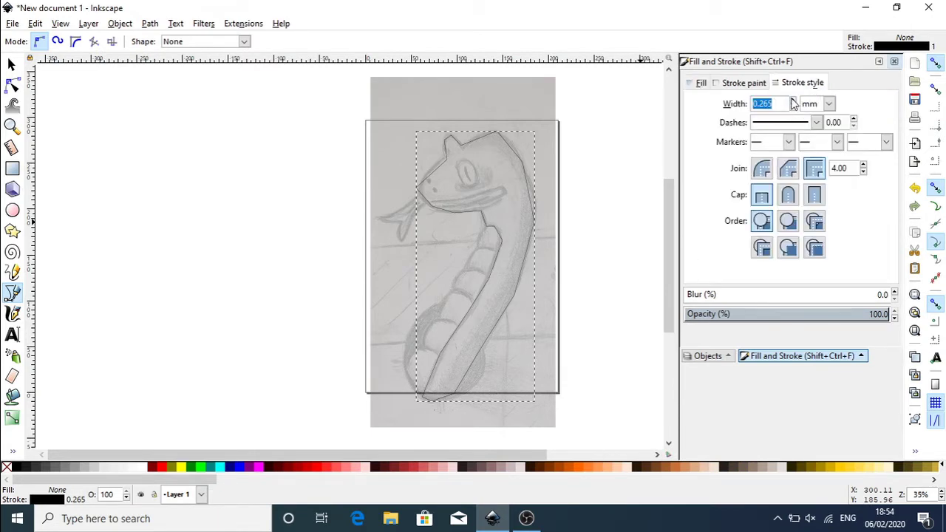
left_click_drag(793, 103, 793, 104)
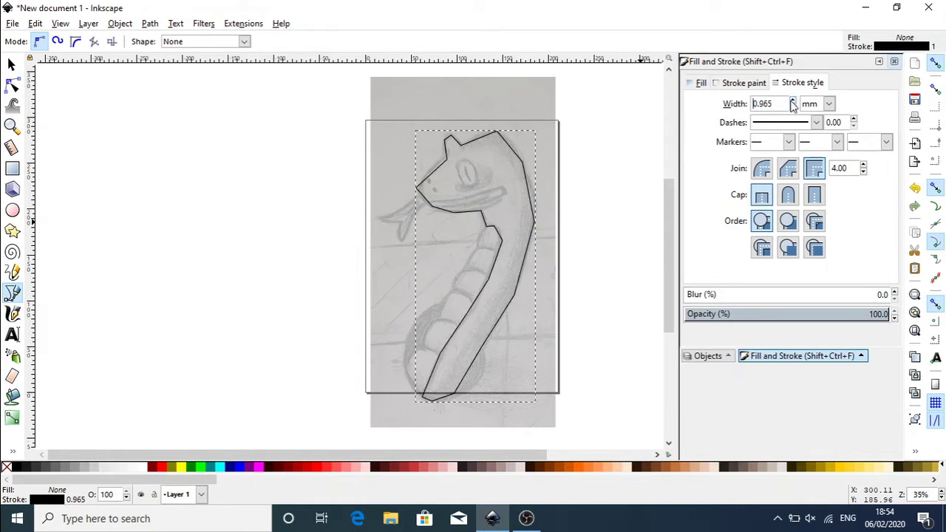
Step: Convert all nodes of the snake outline to auto-smooth and nudge the whole outline about 1.5 mm to the right
left_click(11, 65)
left_click(11, 85)
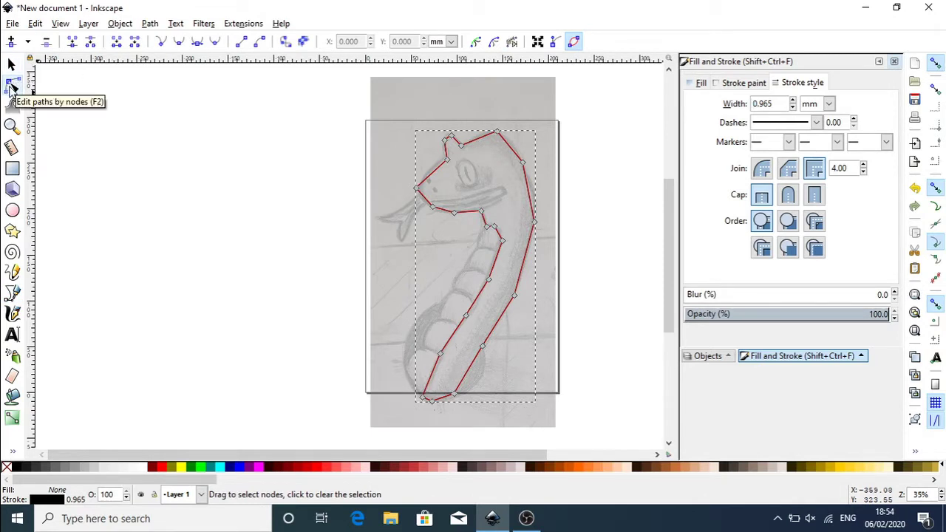
left_click(214, 43)
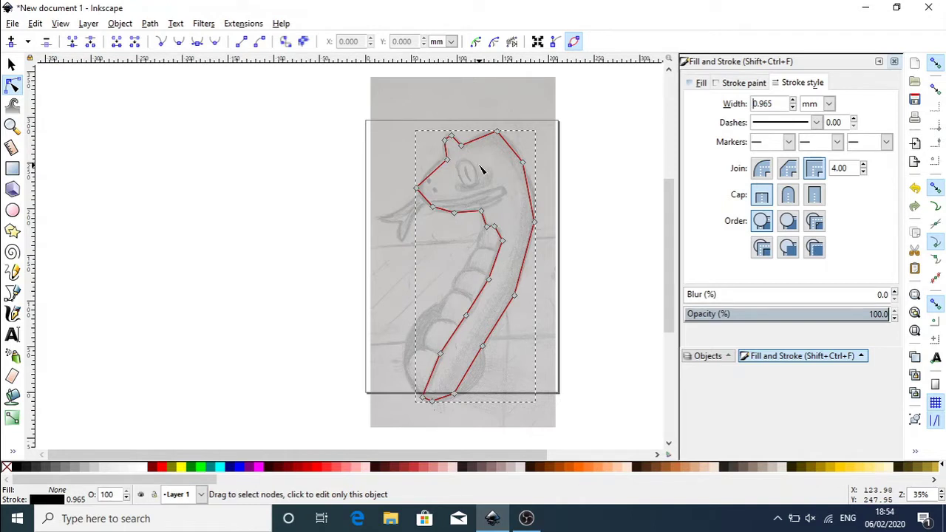
key("ctrl+a")
left_click(510, 157)
left_click(498, 133)
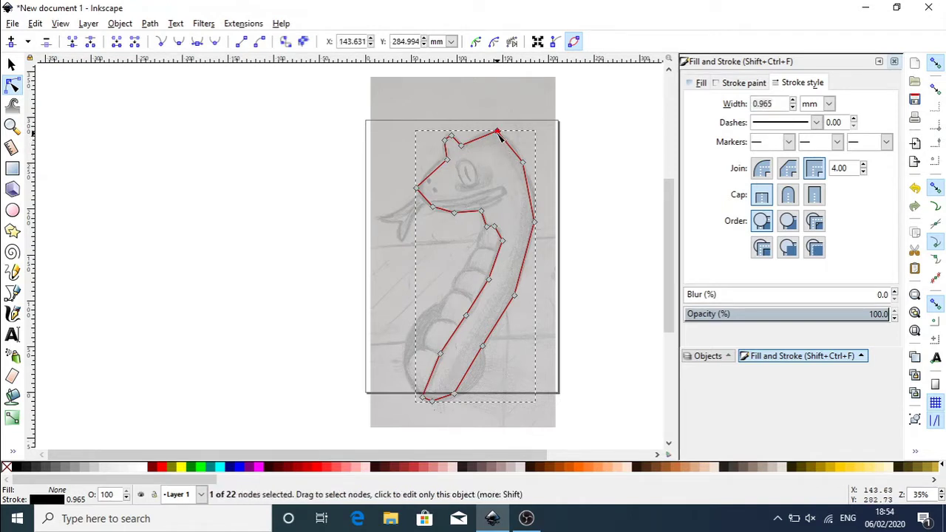
key("ctrl+a")
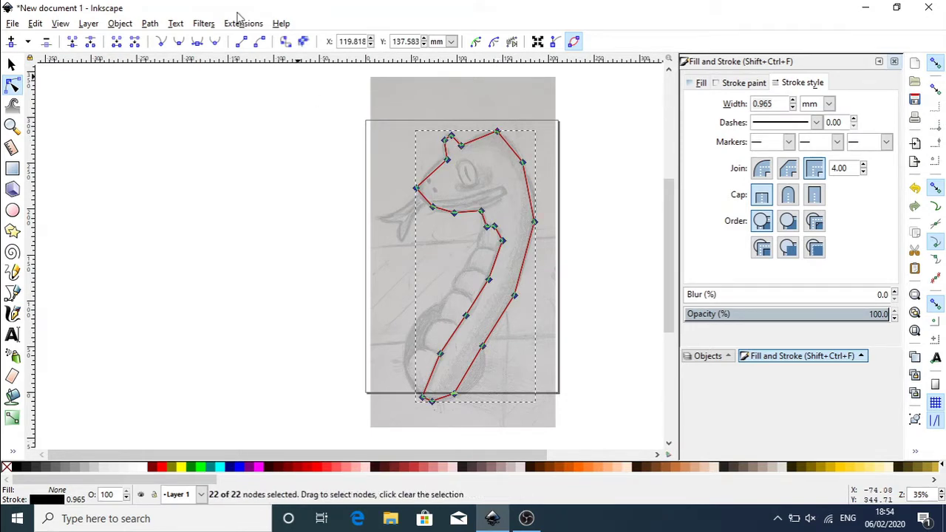
left_click(215, 42)
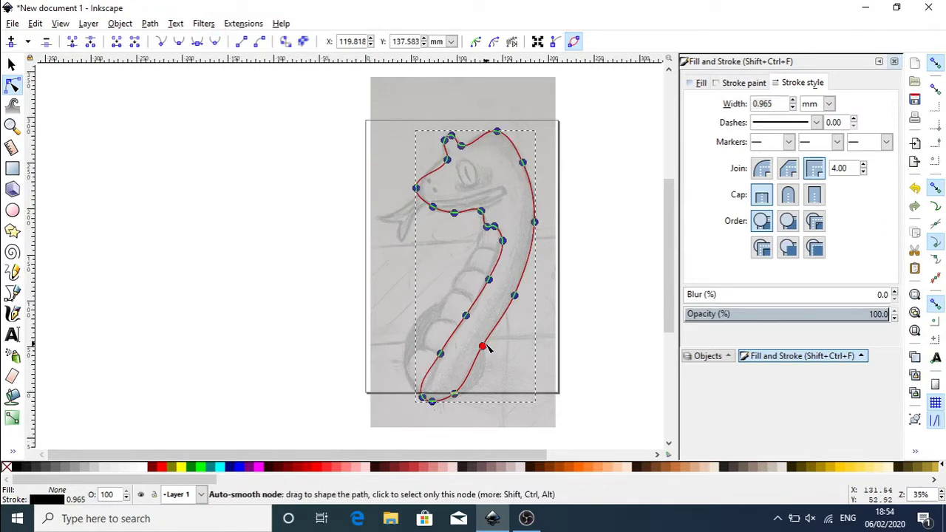
left_click_drag(485, 349, 488, 349)
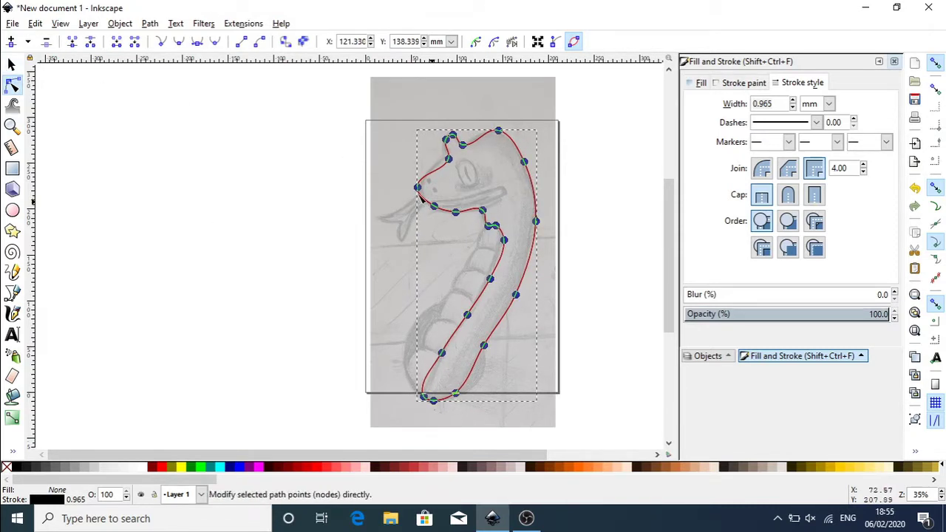
left_click(402, 173)
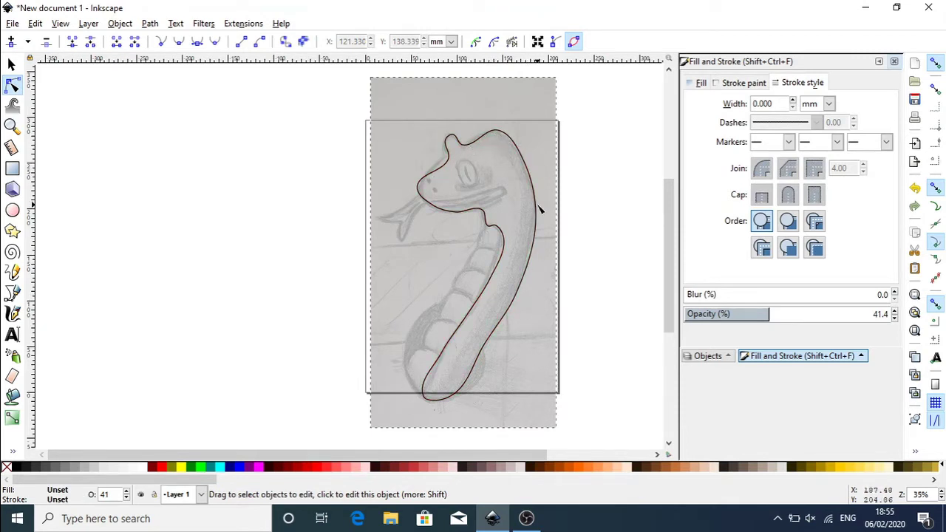
Step: Select the snake outline for node editing and shift the nodes on top and at the back of the head to follow the sketch
left_click(496, 136)
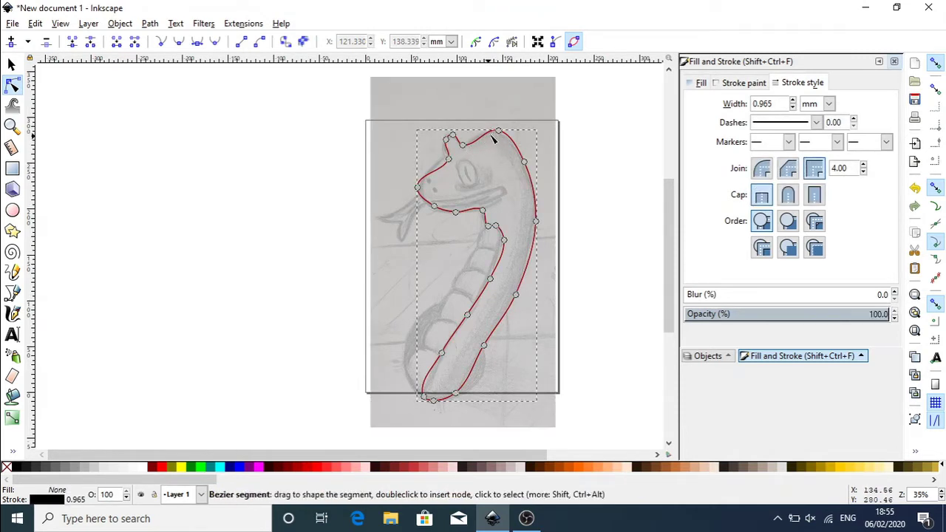
left_click_drag(500, 133, 491, 131)
left_click_drag(525, 163, 525, 168)
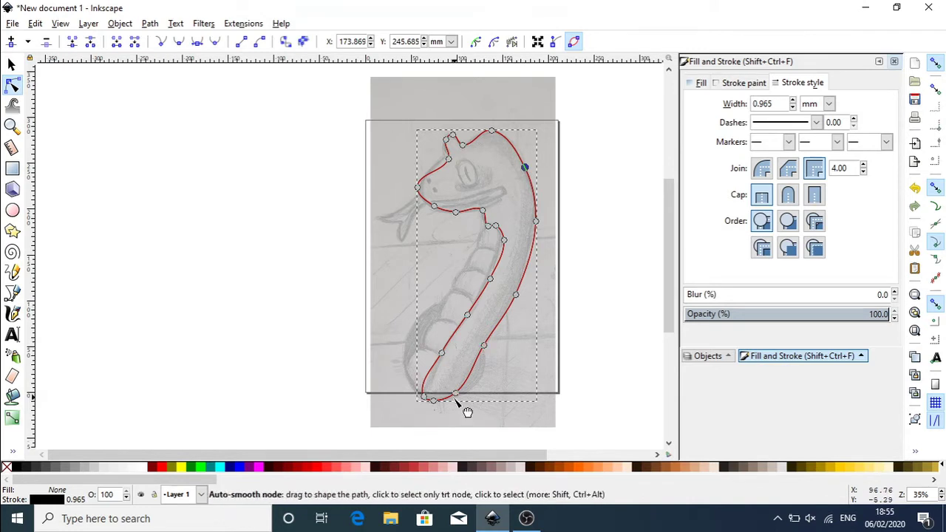
Step: Reshape the base of the snake outline by adjusting its nodes, deleting the extra node on its left side, and refining the remaining curve
left_click_drag(455, 394, 426, 395)
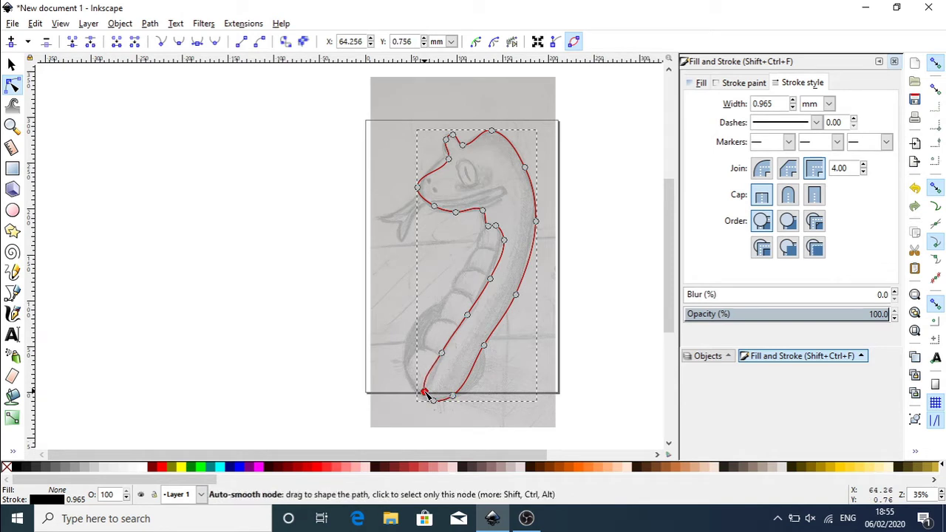
key("Delete")
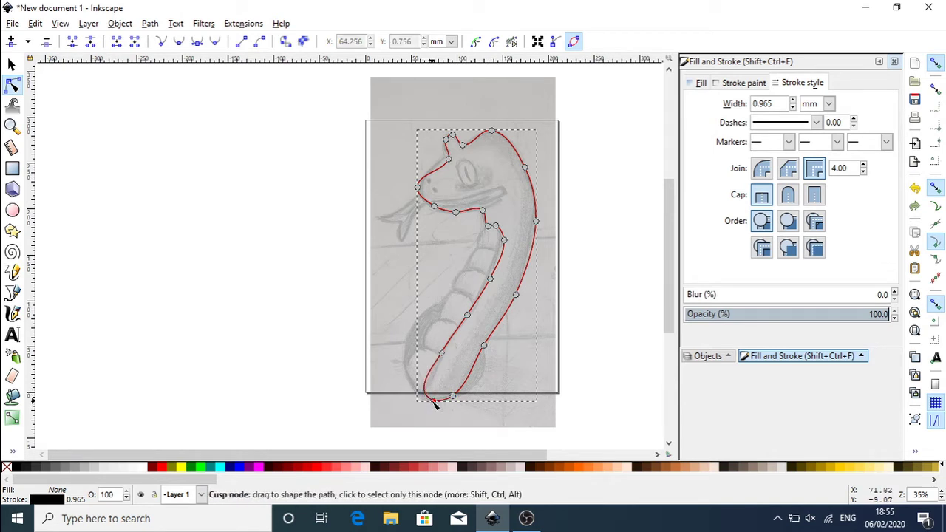
left_click(434, 401)
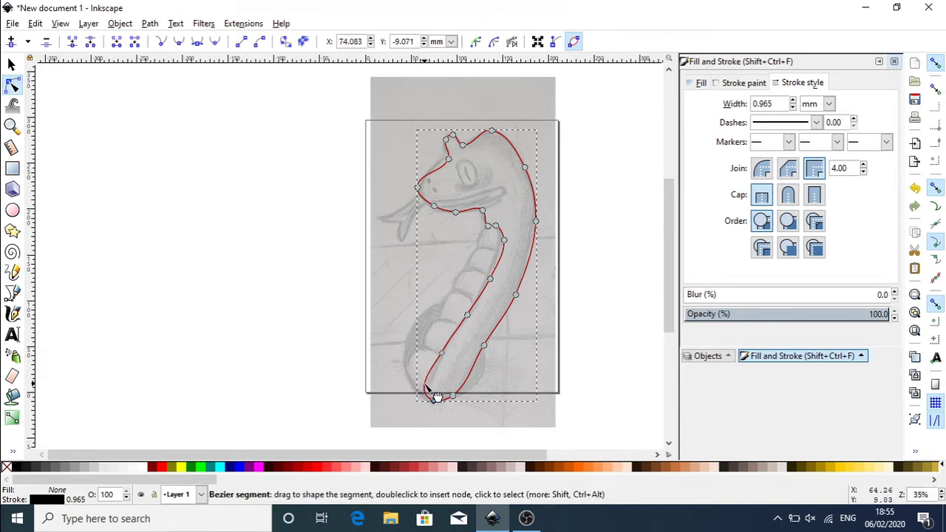
left_click_drag(425, 384, 428, 390)
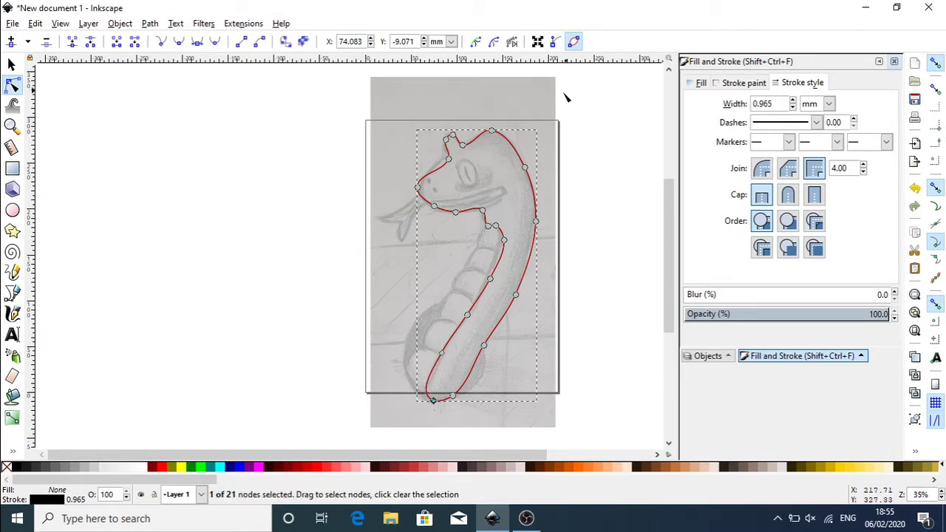
left_click(574, 45)
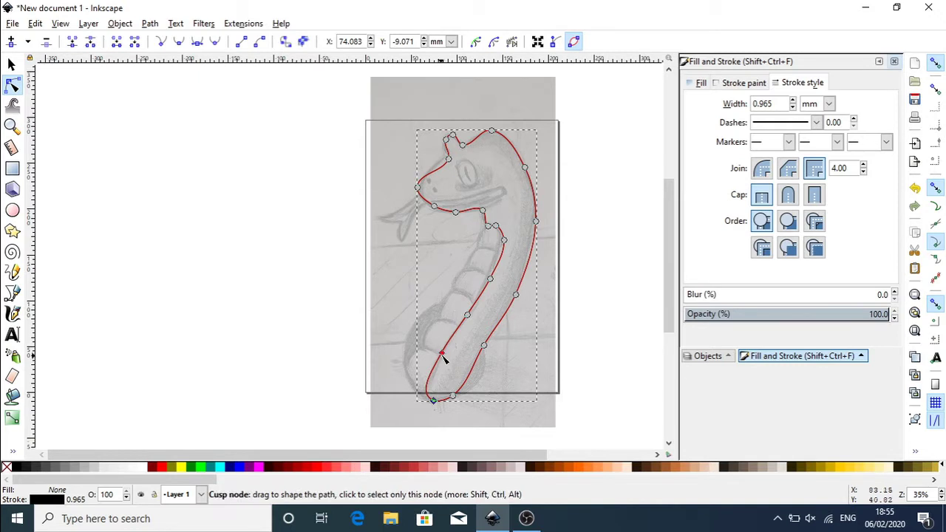
Step: Fine-tune the nodes along the body's inner edge and delete the surplus node at the top of that edge, under the jaw
left_click_drag(443, 360, 443, 359)
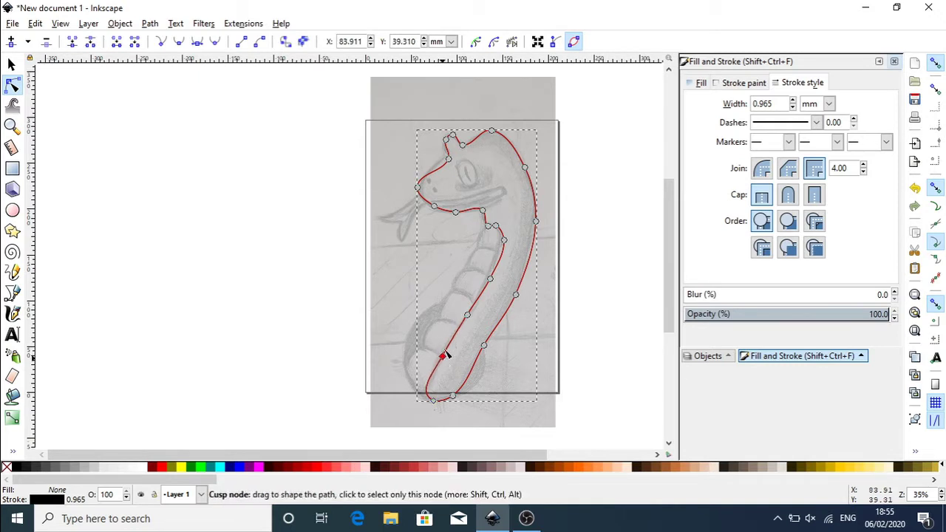
left_click(467, 317)
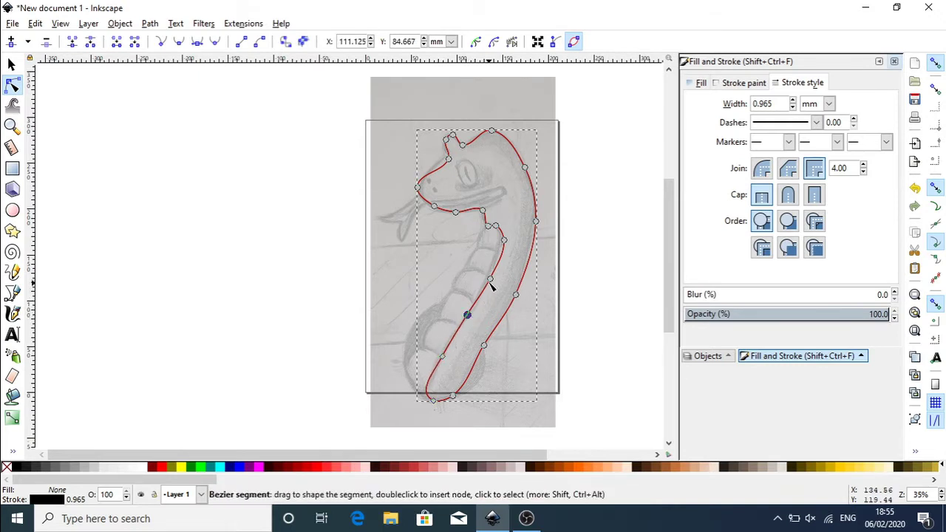
mouse_move(490, 281)
left_mouse_down()
mouse_move(485, 274)
mouse_move(490, 280)
left_mouse_up()
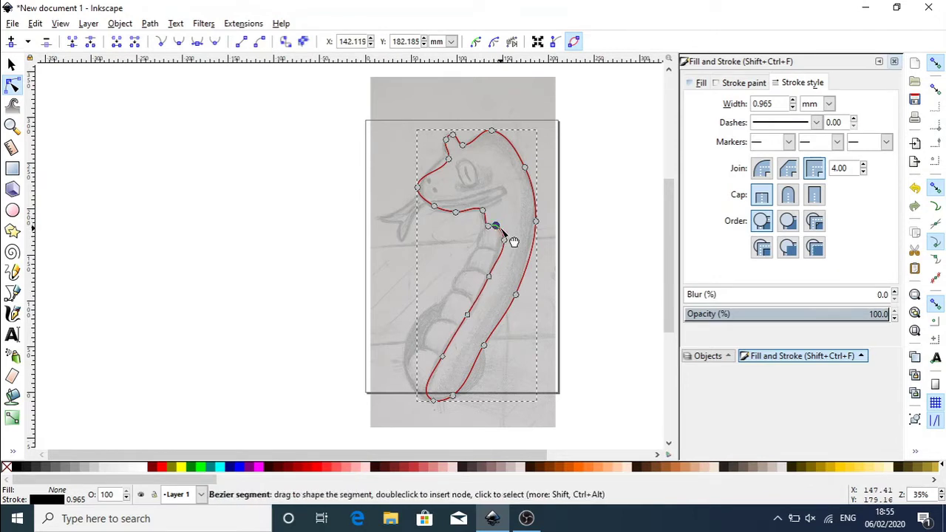
left_click(496, 228)
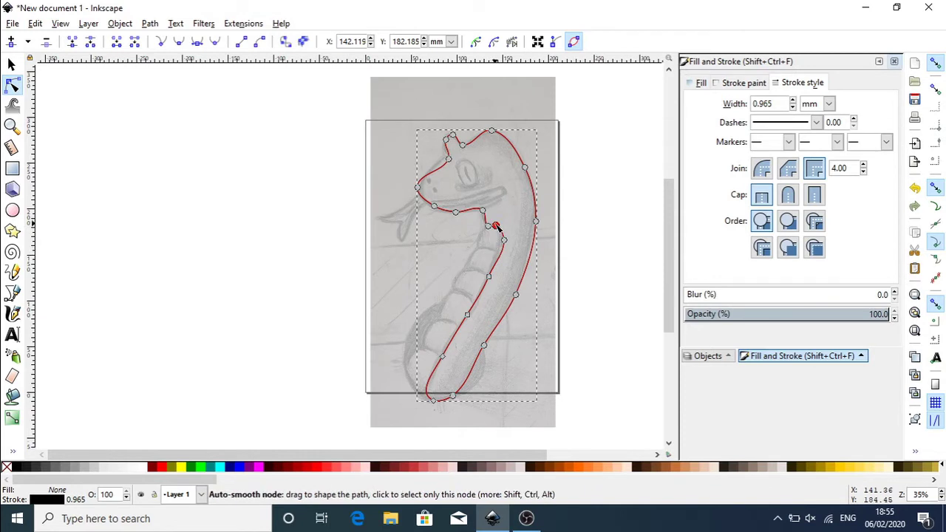
key("Delete")
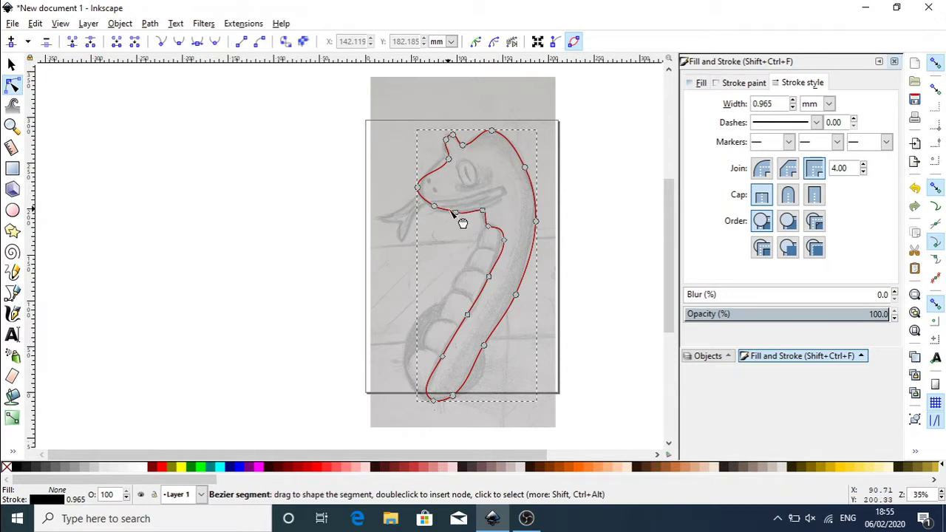
Step: Make the jaw's underside node and the node below the brow bump auto-smooth, moving the latter to about X 87, Y 259 mm
left_click_drag(451, 215, 458, 216)
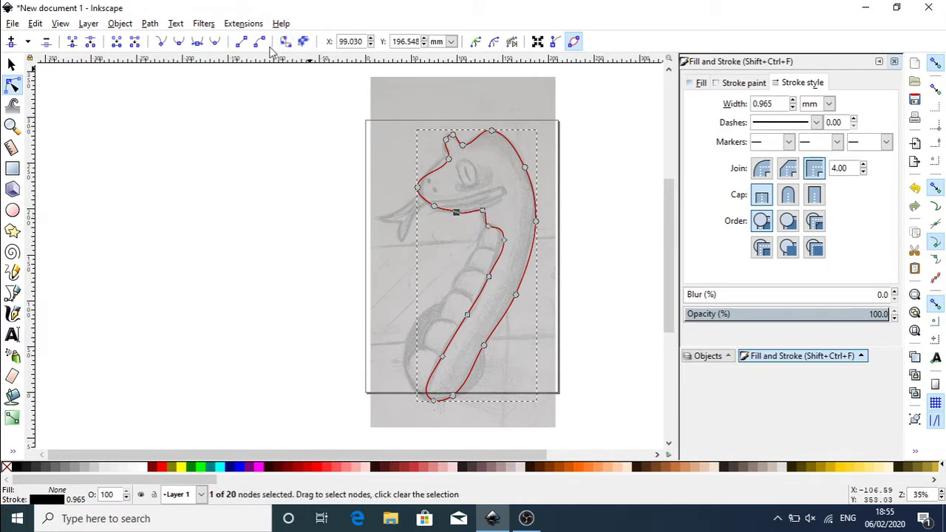
left_click(217, 43)
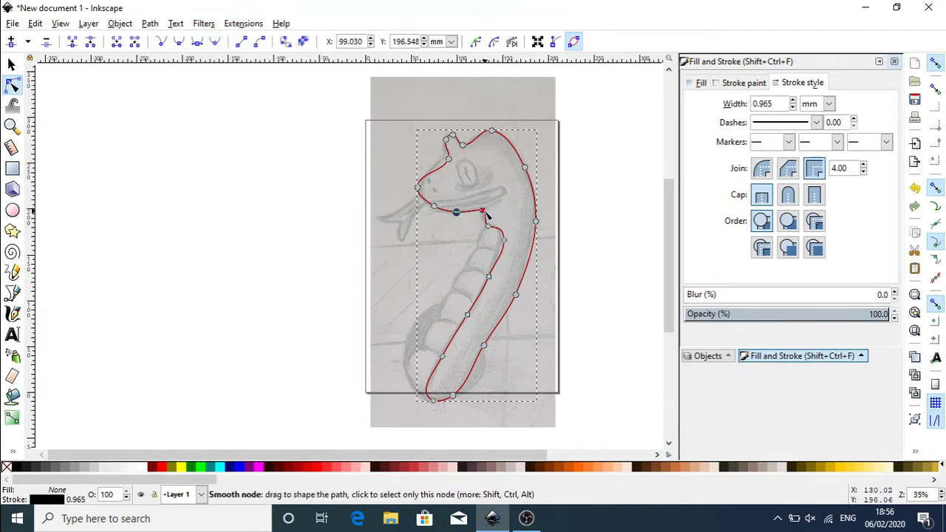
left_click(447, 158)
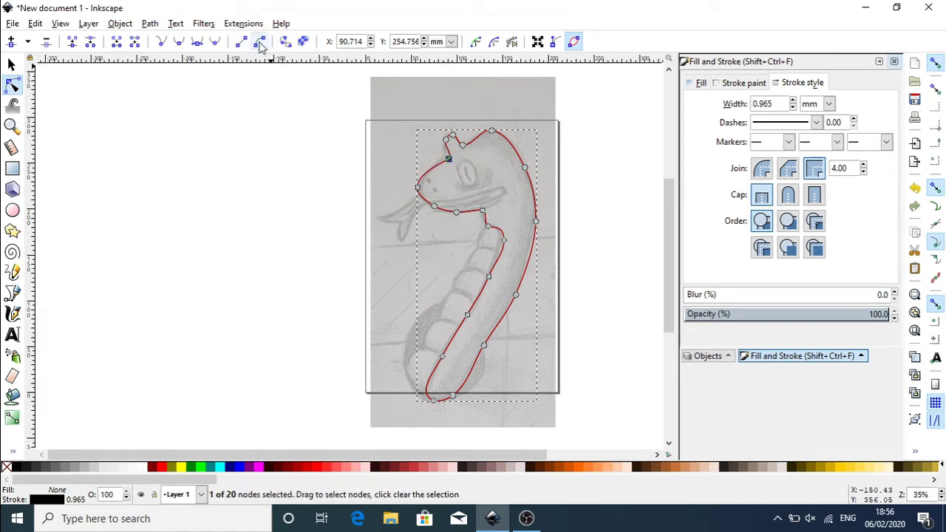
left_click(216, 43)
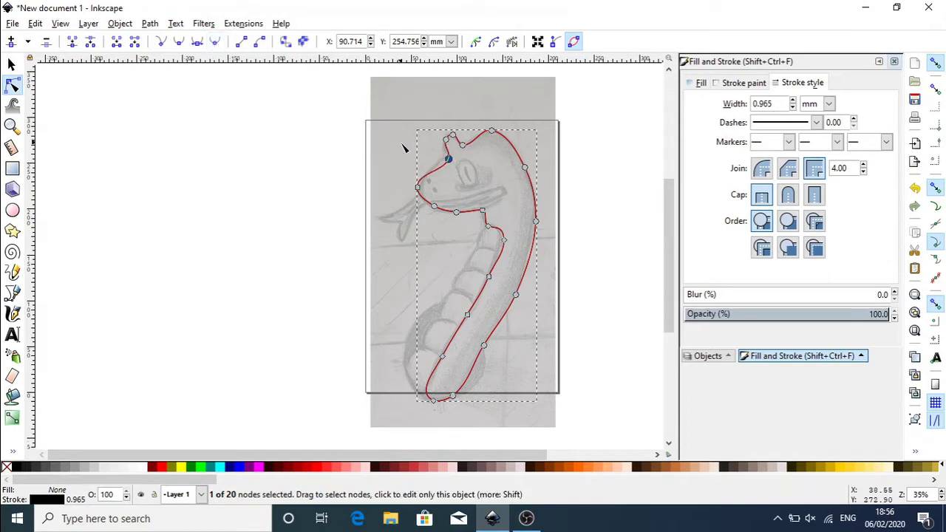
left_click_drag(447, 158, 444, 153)
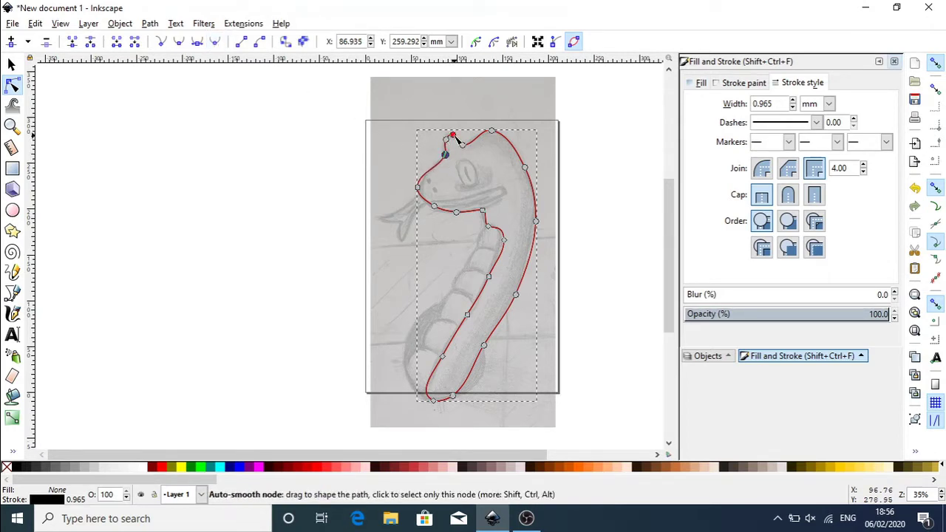
Step: Delete the right-hand node on the brow bump and reposition the remaining tip node at about X 90, Y 278 mm
left_click(453, 135)
key("Delete")
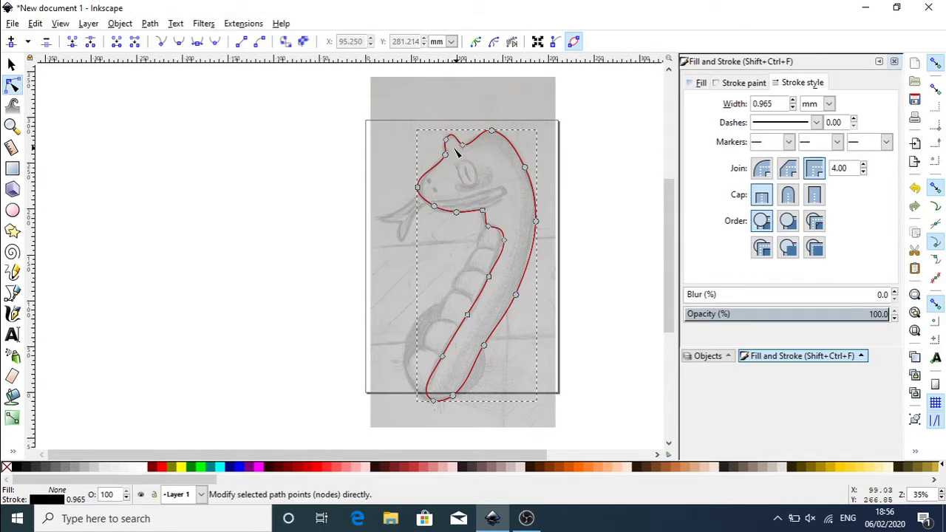
left_click_drag(447, 139, 444, 139)
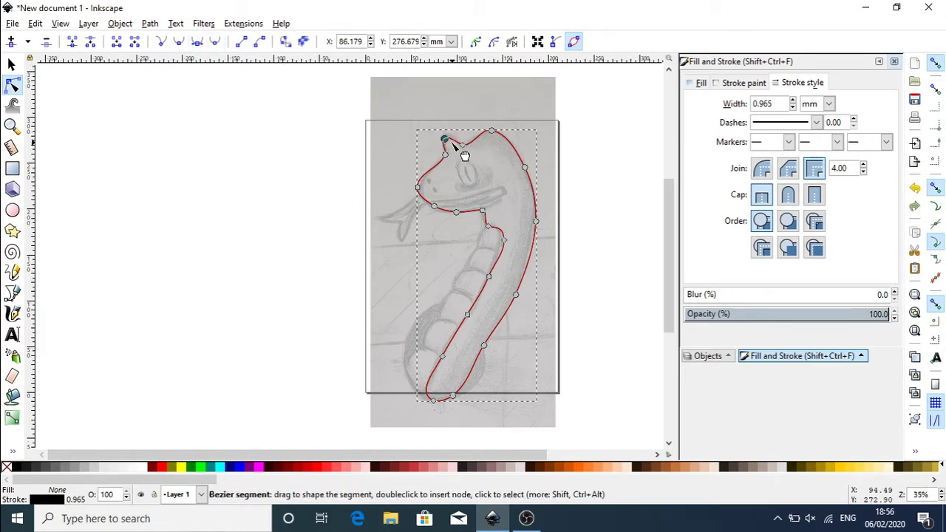
left_click_drag(445, 141, 450, 142)
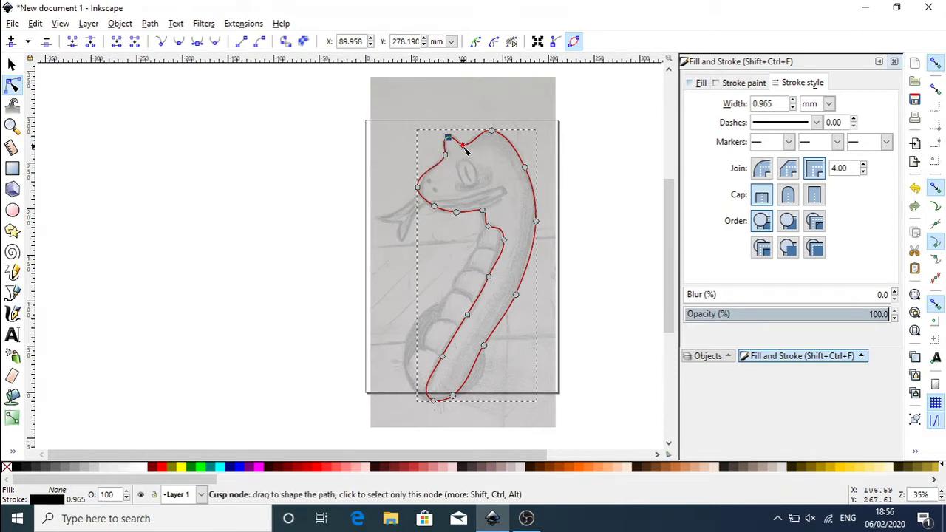
Step: Move the top-of-head node to about X 141, Y 284 mm and the bottom base node to about X 70, Y -9 mm
left_click(462, 144)
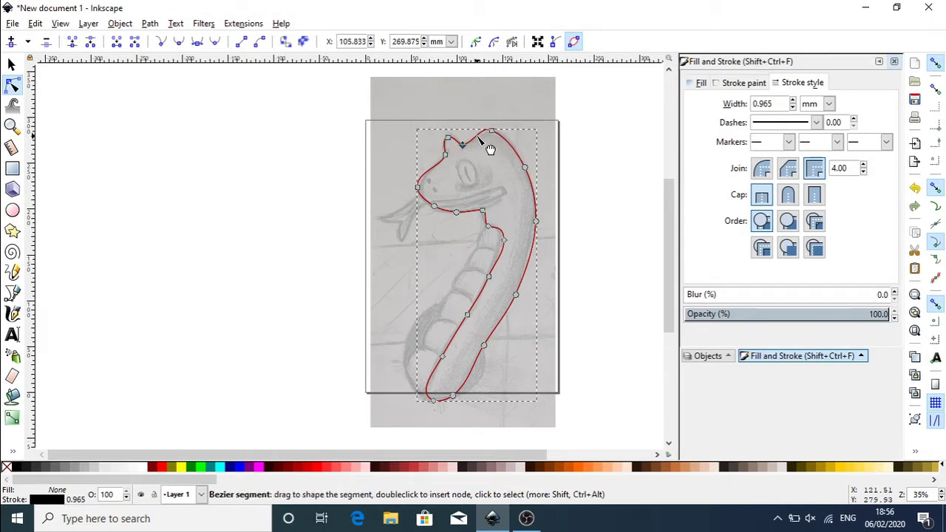
left_click_drag(493, 133, 499, 136)
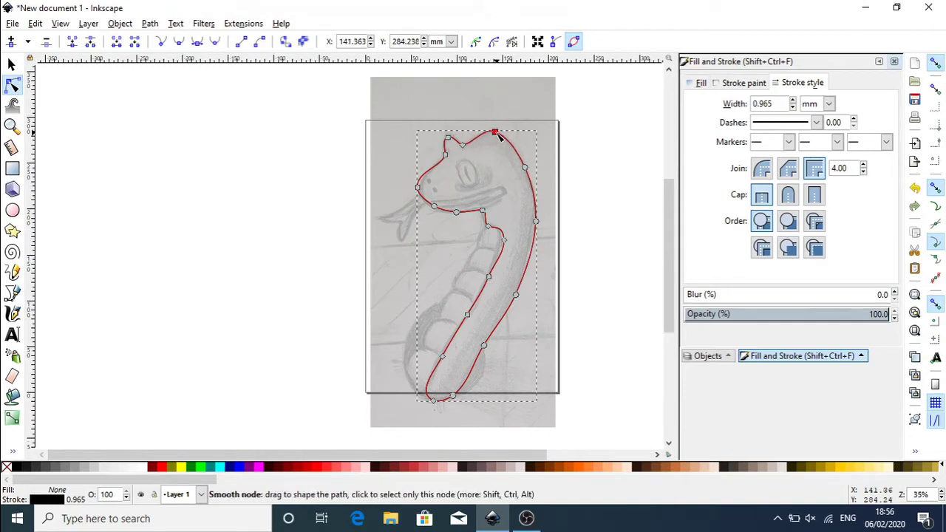
left_click(333, 184)
left_click(334, 183)
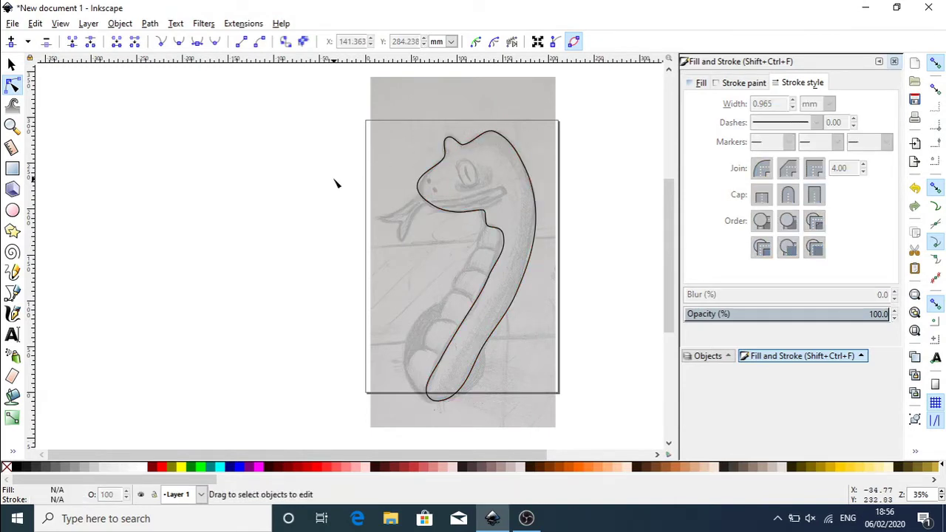
left_click(530, 270)
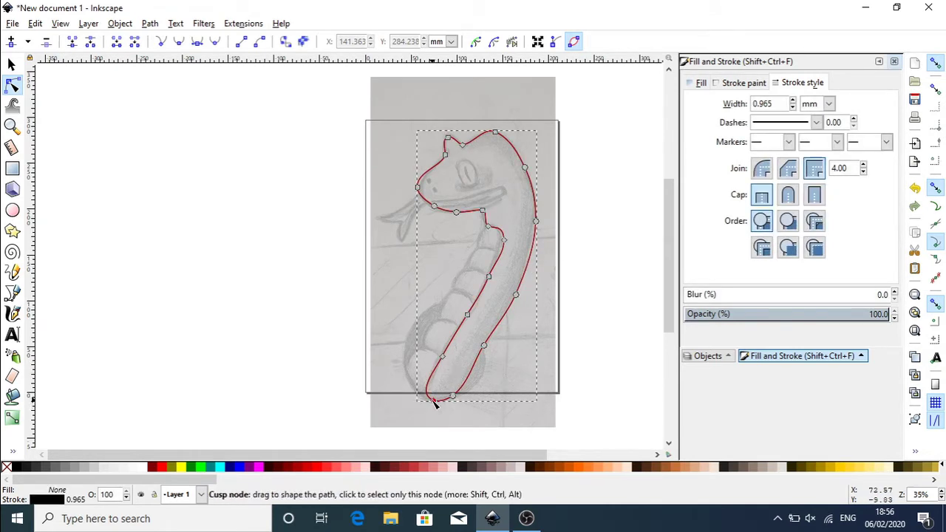
left_click_drag(435, 403, 431, 403)
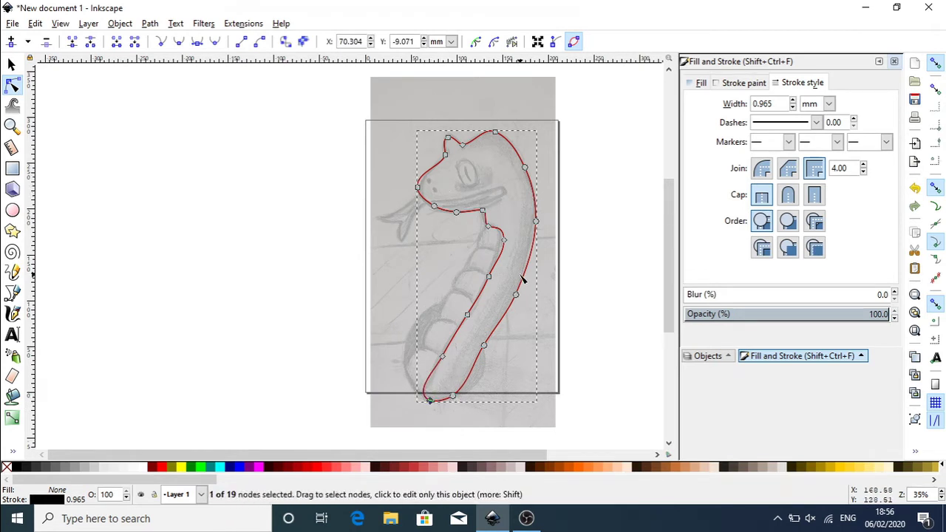
Step: Fill the snake shape with green and lower its opacity to 32.8%
left_click(197, 467)
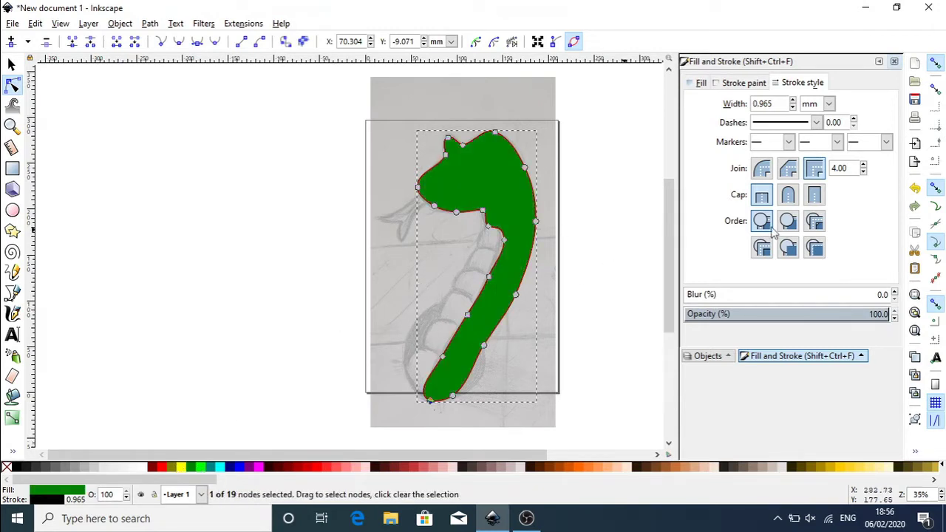
left_click_drag(831, 313, 750, 318)
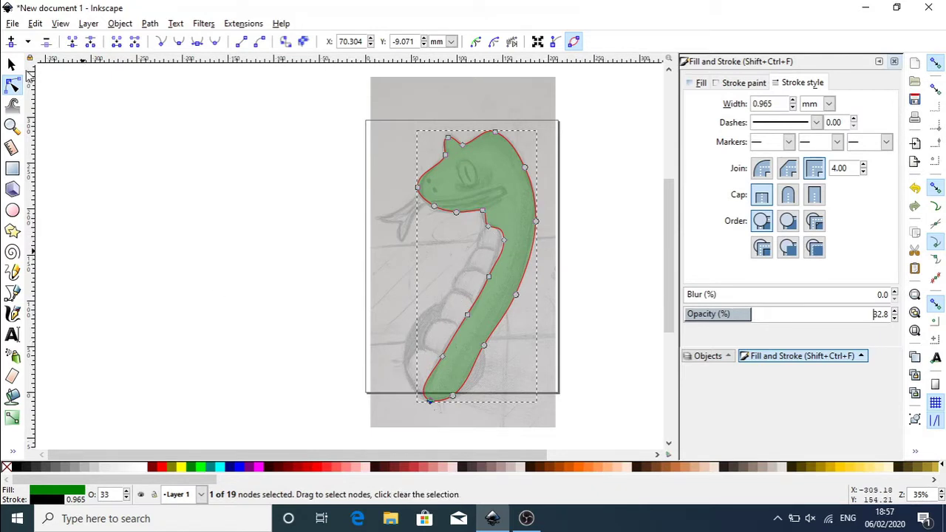
Step: Trace the belly's scalloped outer edge with a Bezier path, starting at the body's base and following the segments up to the throat
left_click(12, 292)
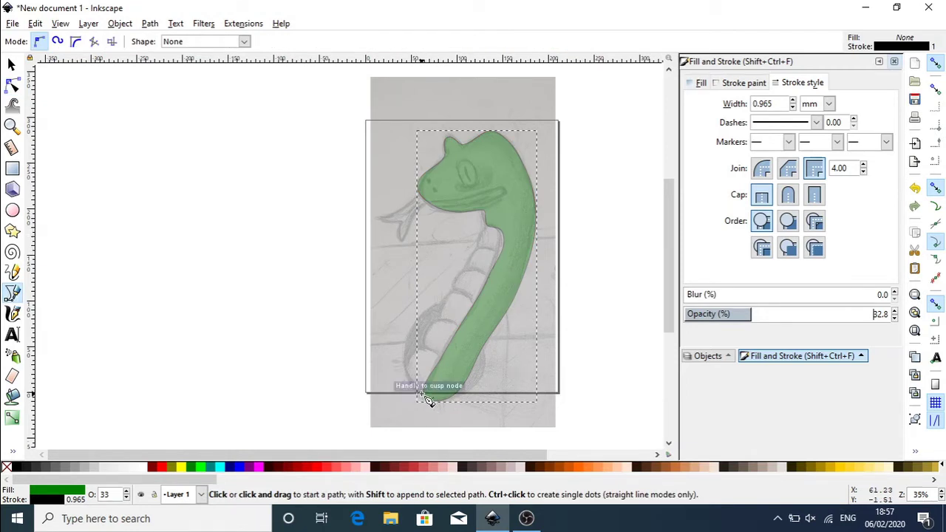
left_click(429, 400)
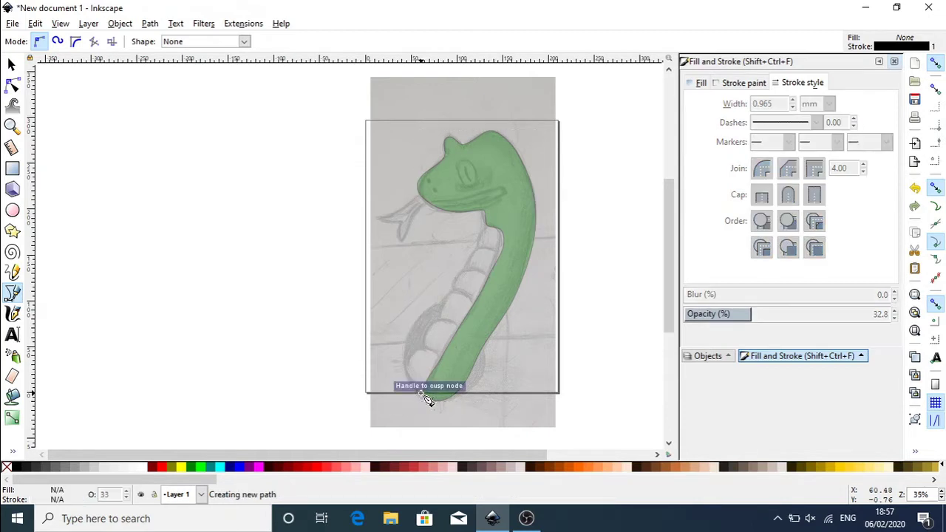
left_click(416, 348)
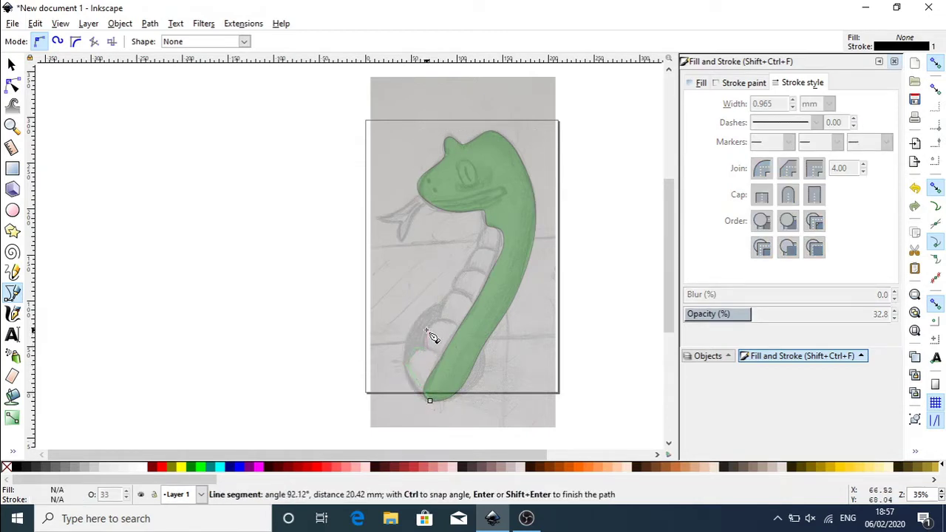
left_click(426, 331)
left_click(441, 317)
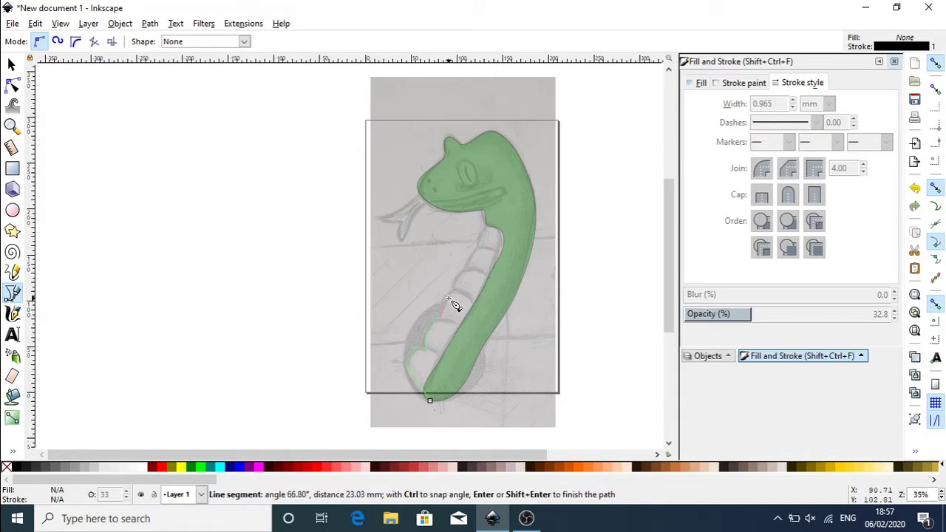
left_click(448, 297)
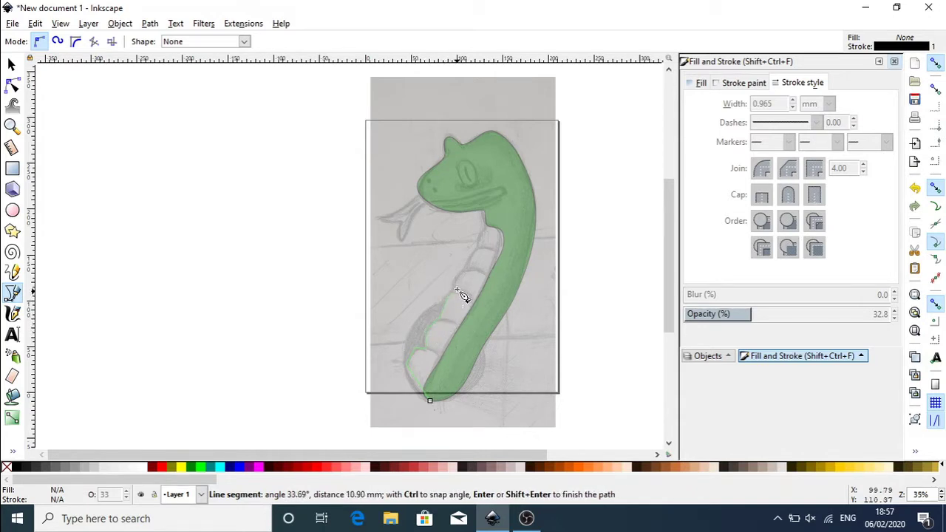
left_click(457, 290)
left_click(457, 276)
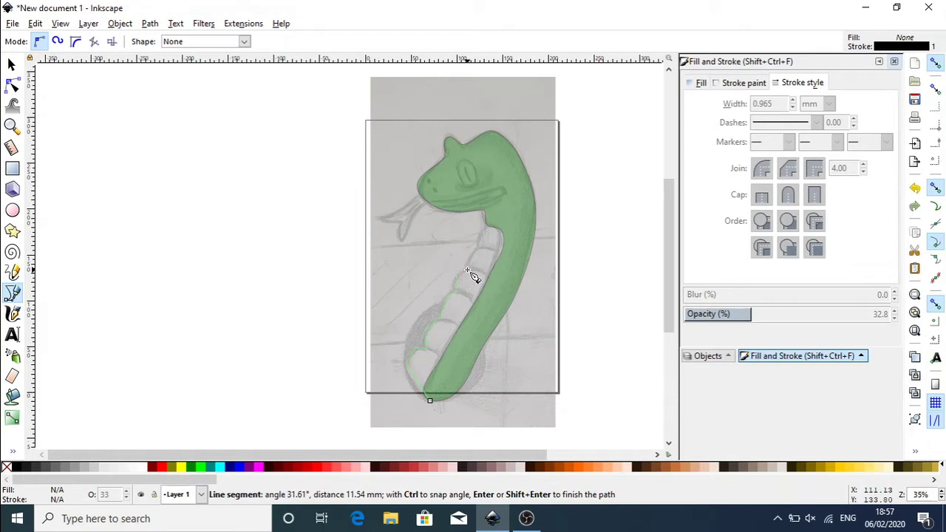
left_click(474, 258)
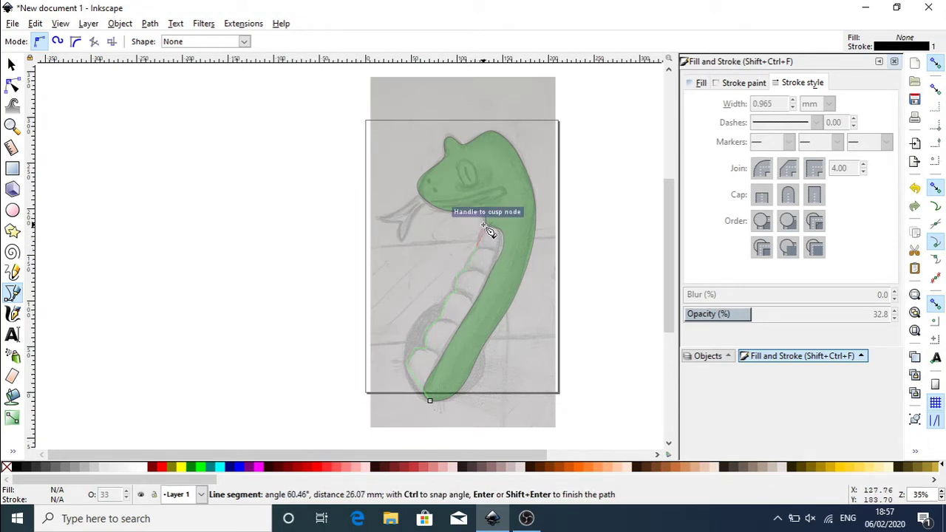
left_click(484, 224)
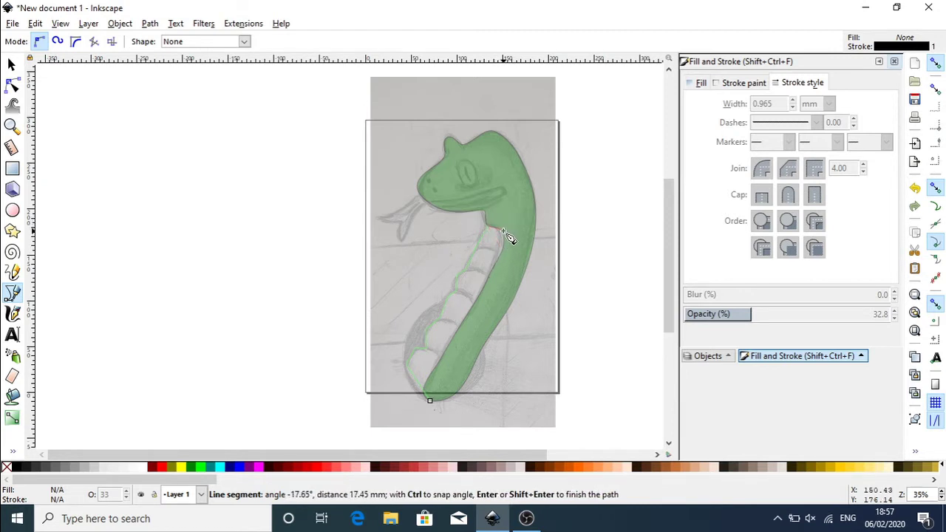
Step: Continue the belly path around the throat and down the body's inner edge, closing it at the base
left_click(504, 232)
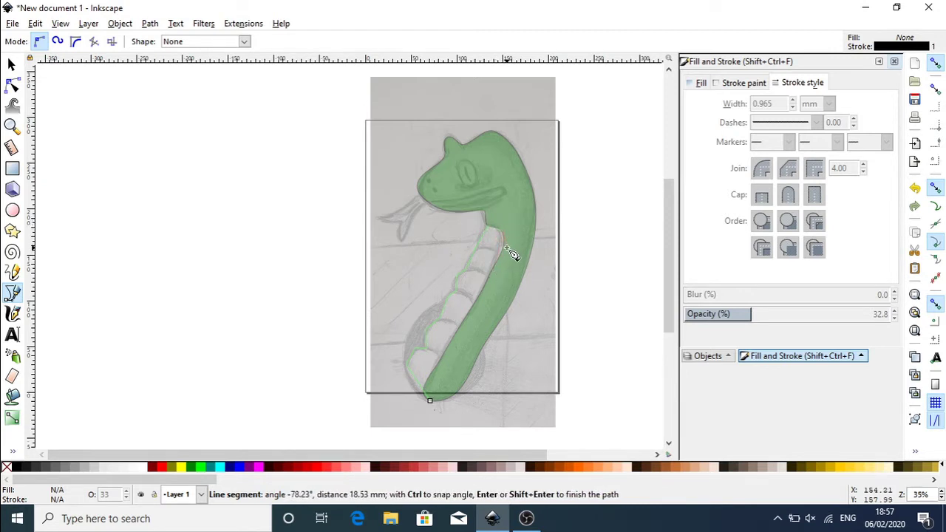
left_click(509, 251)
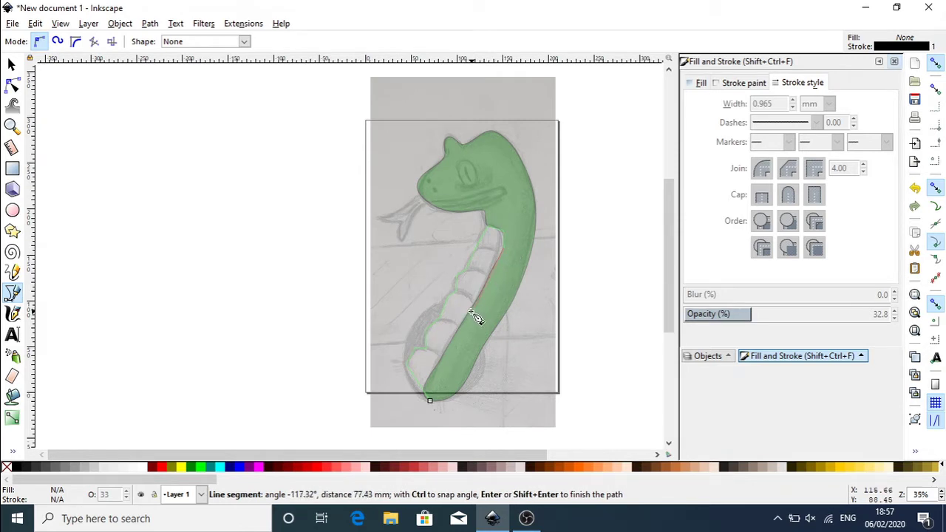
left_click(439, 367)
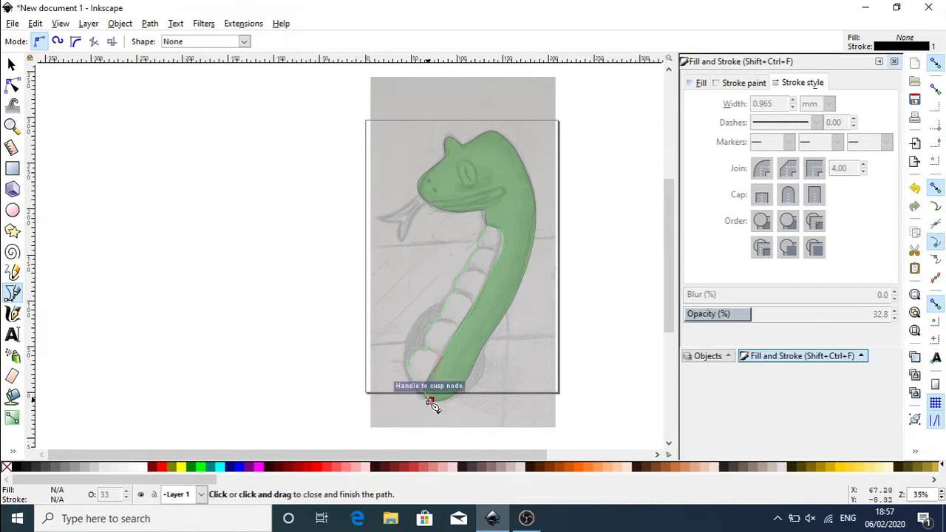
left_click(429, 400)
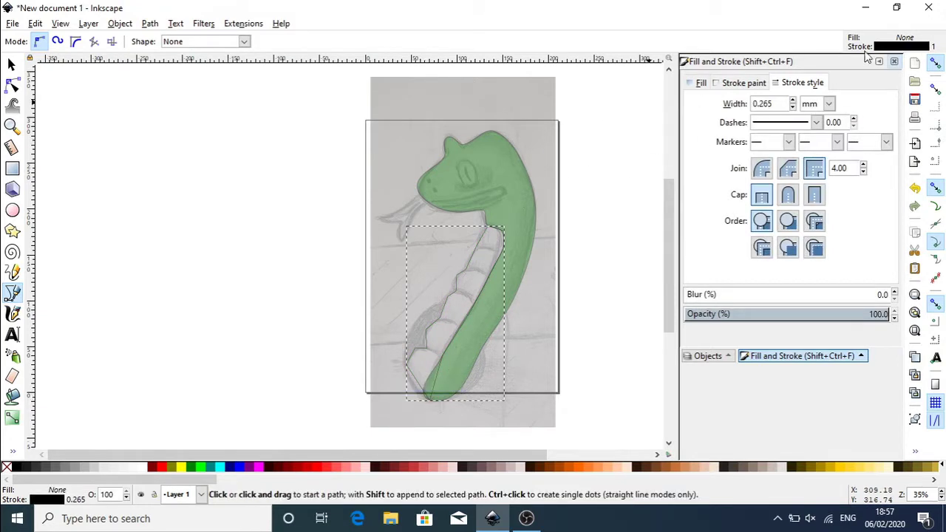
Step: Set the belly outline's stroke width to 0.665 mm and make all its nodes auto-smooth
scroll(798, 102, "up", 2)
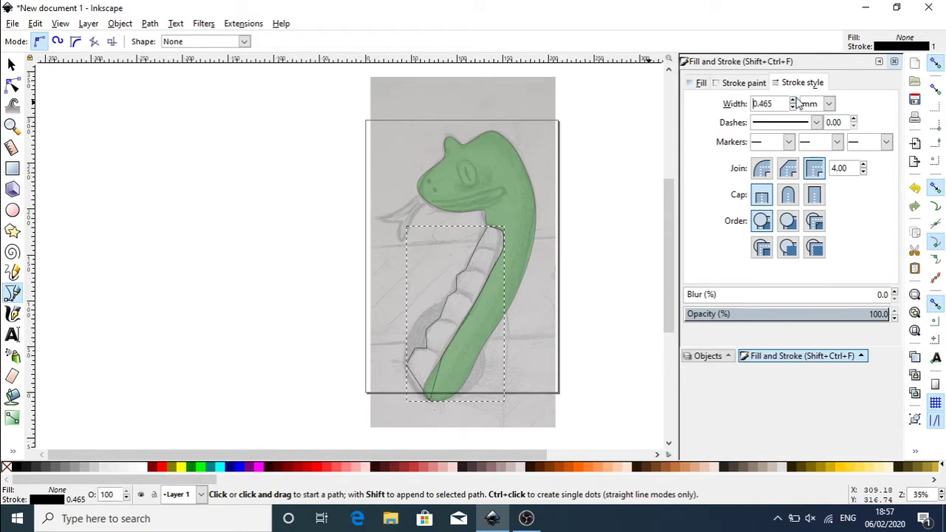
scroll(798, 101, "up", 1)
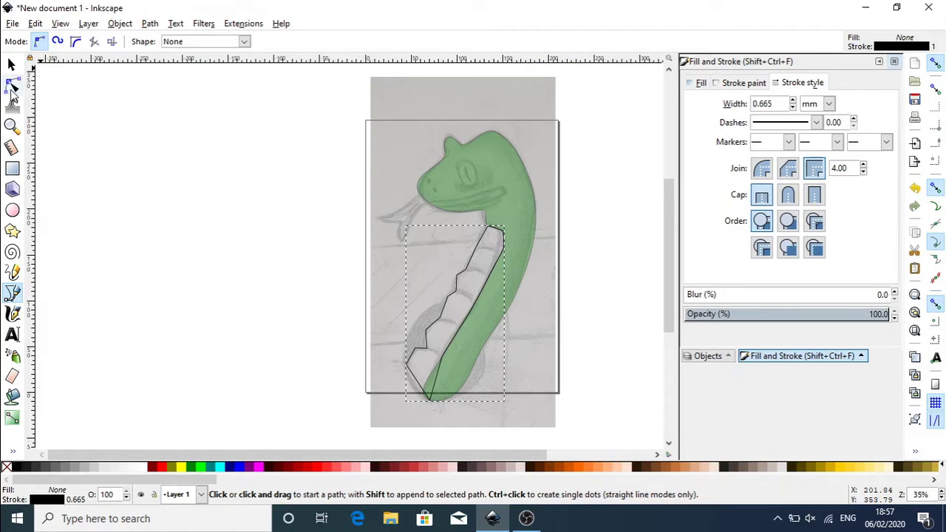
left_click(12, 86)
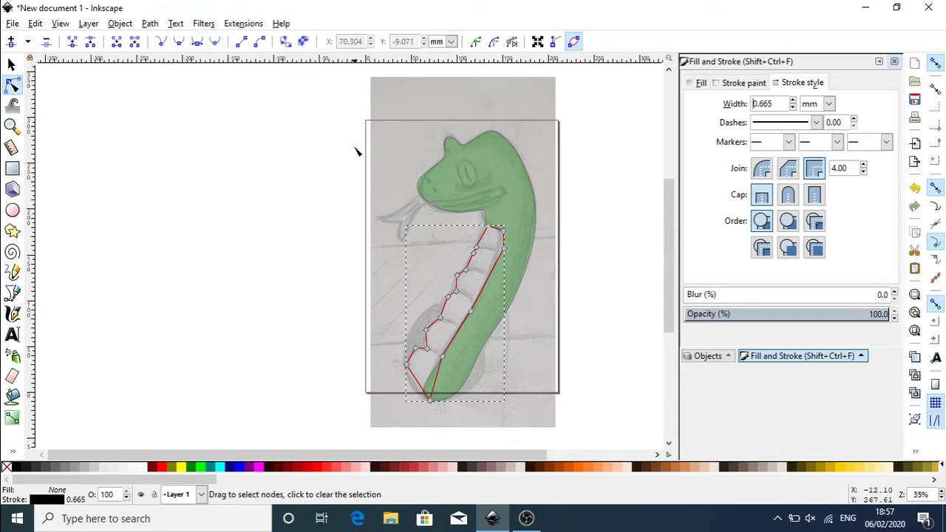
left_click(441, 319)
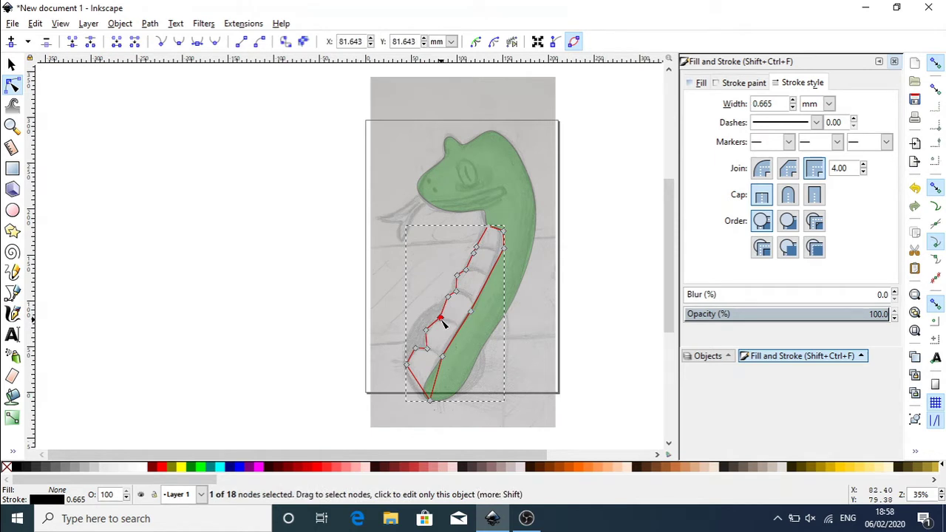
key("ctrl+a")
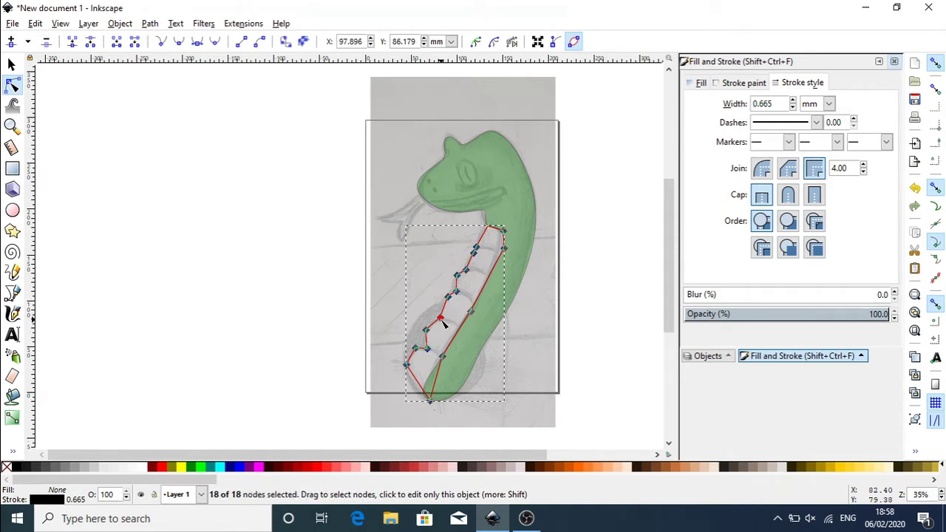
left_click(214, 42)
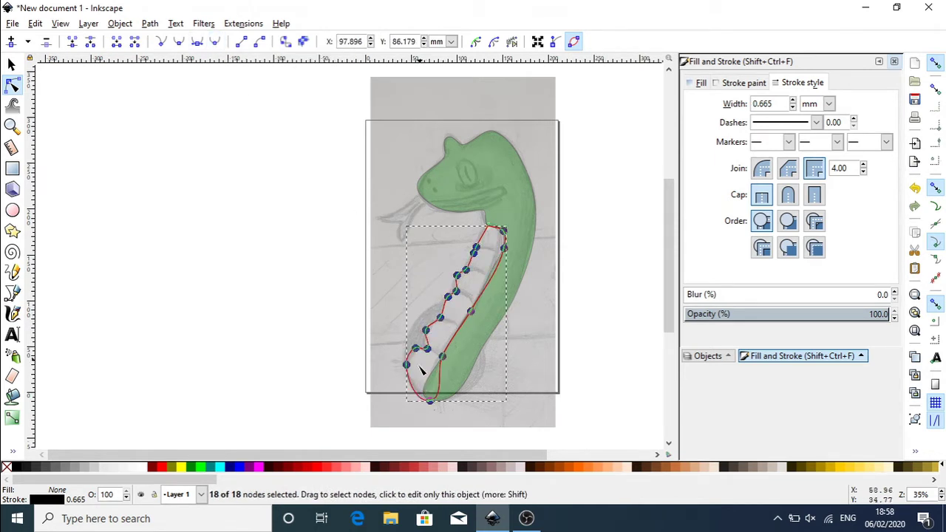
Step: Move the belly outline's bottom node to about X 61, Y -1 mm
left_click_drag(432, 405, 430, 405)
left_click(429, 403)
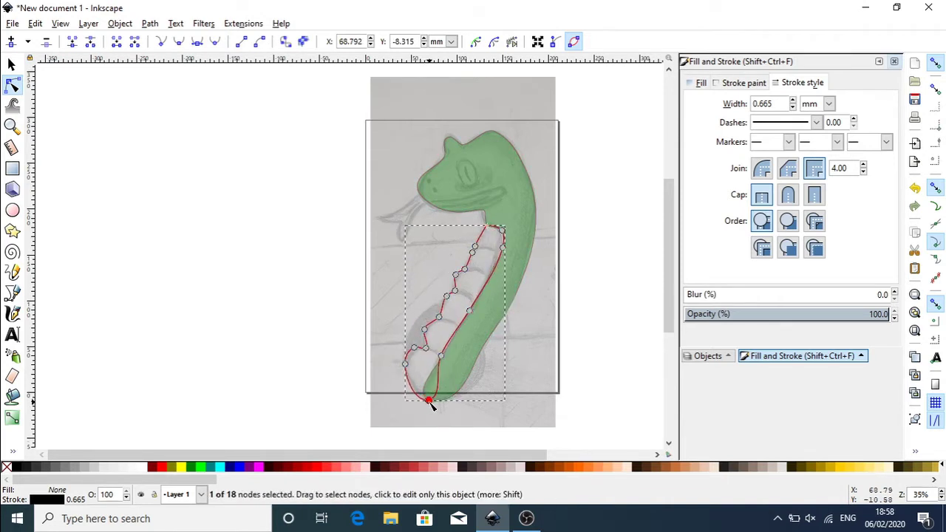
left_click_drag(432, 405, 421, 396)
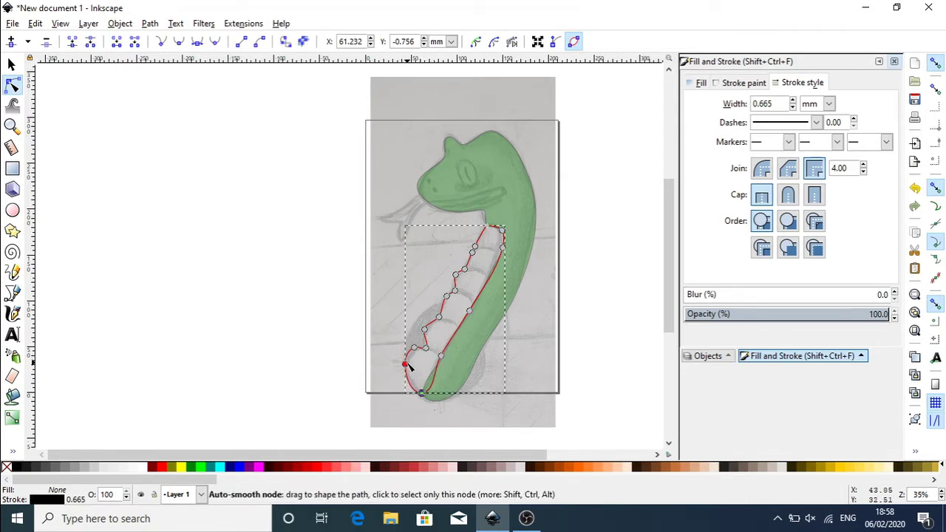
left_click(405, 364)
left_click(426, 349)
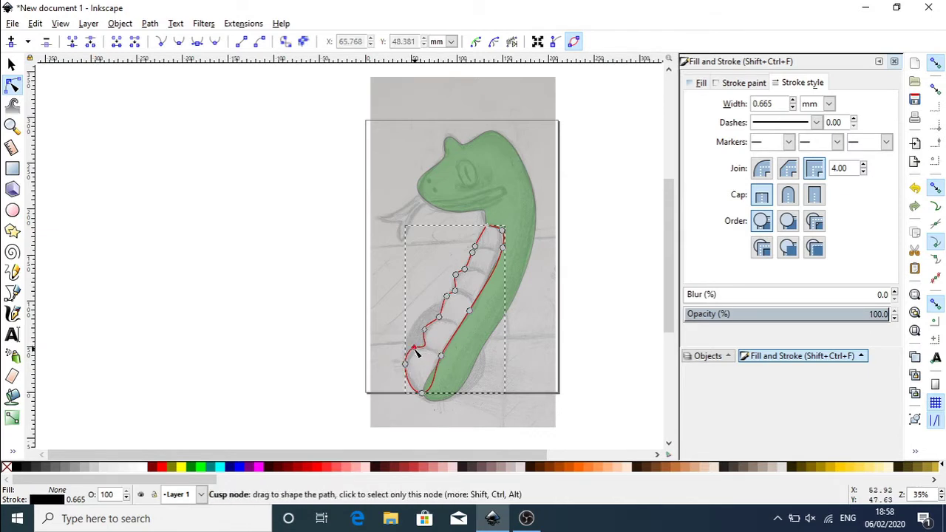
left_click_drag(426, 352, 423, 351)
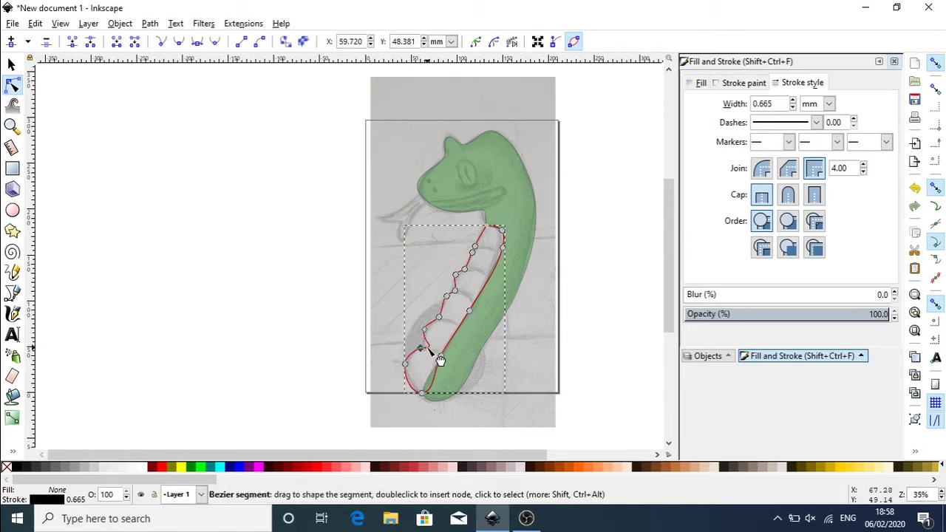
double_click(438, 360)
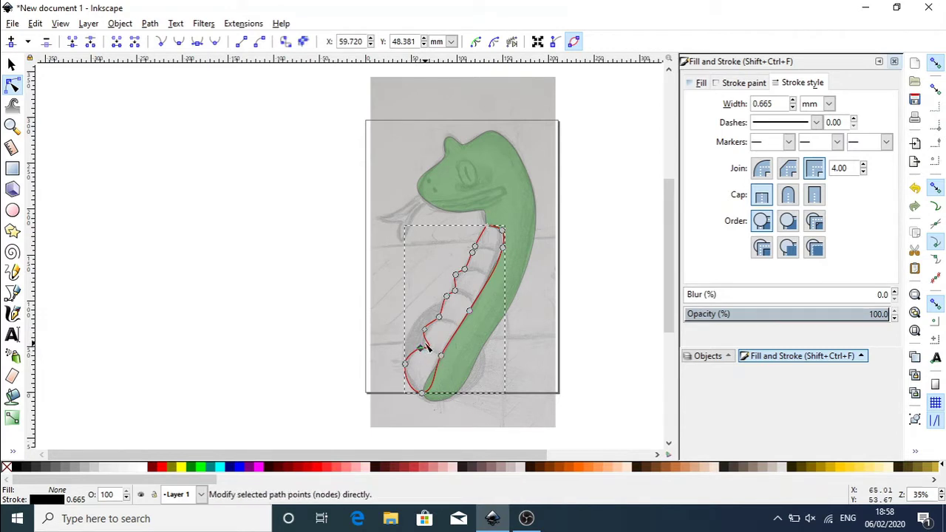
key("Delete")
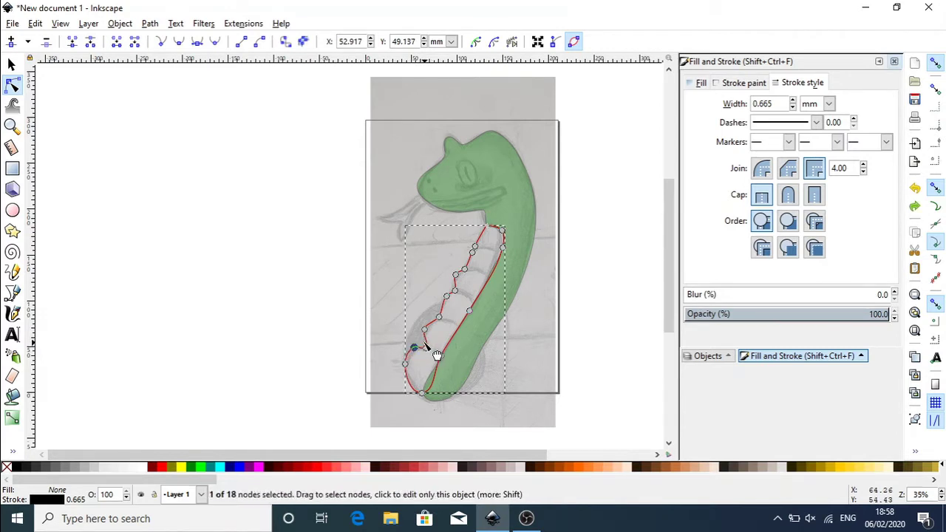
Step: Delete the upper node on the lowest belly segment and make its outer node auto-smooth at about X 46, Y 35 mm
left_click(414, 348)
key("Delete")
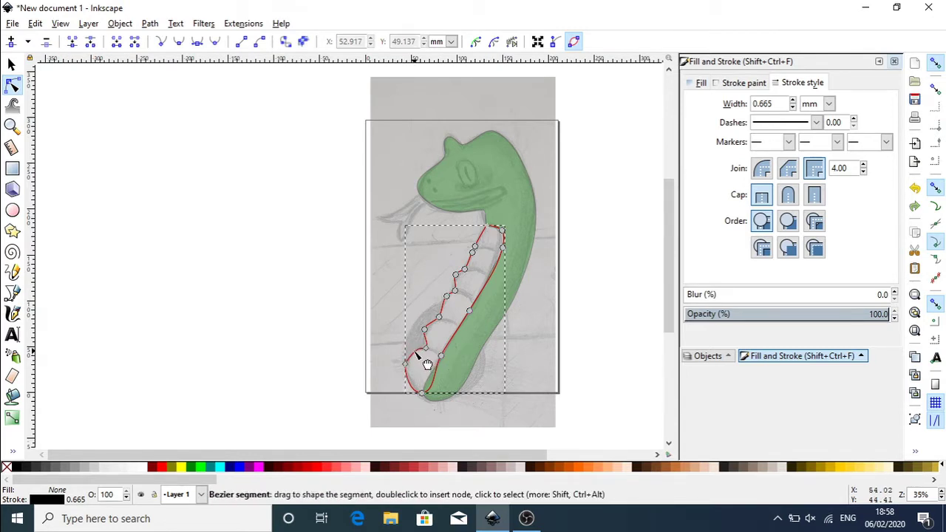
left_click(404, 364)
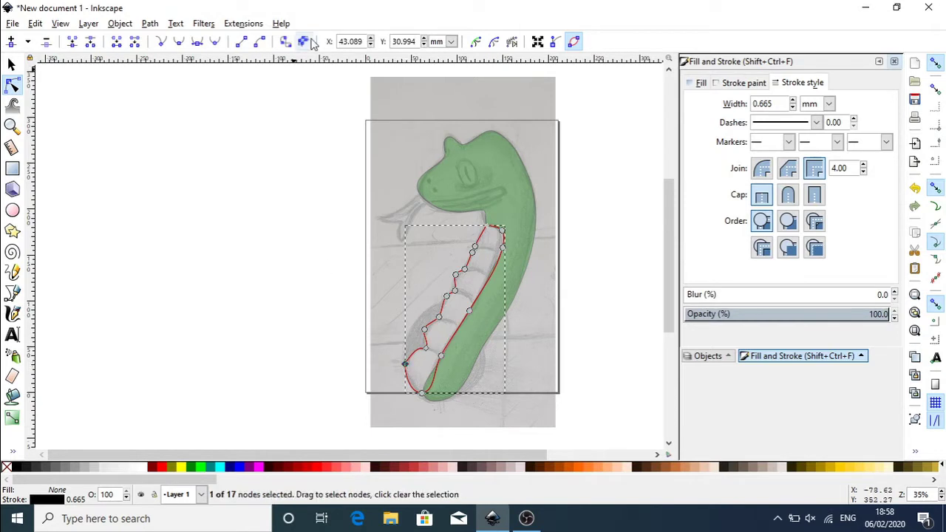
left_click(215, 42)
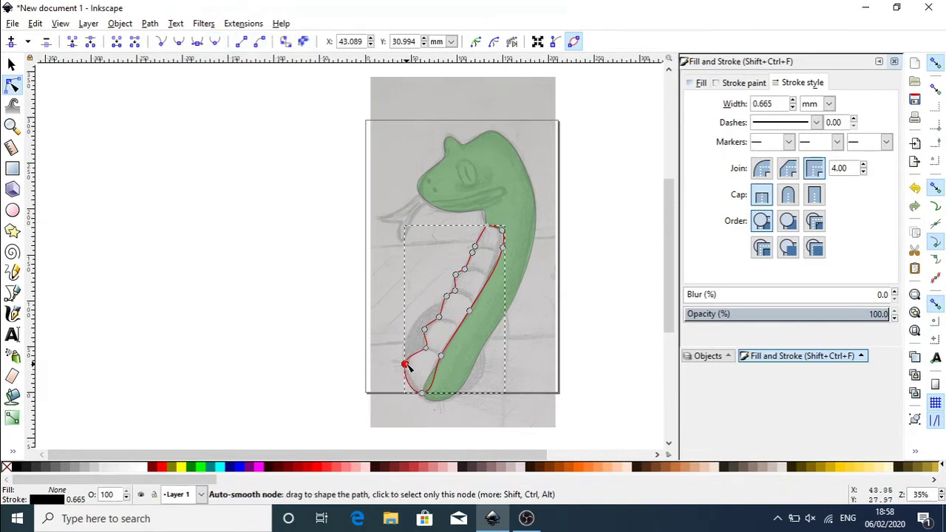
left_click_drag(405, 365, 407, 362)
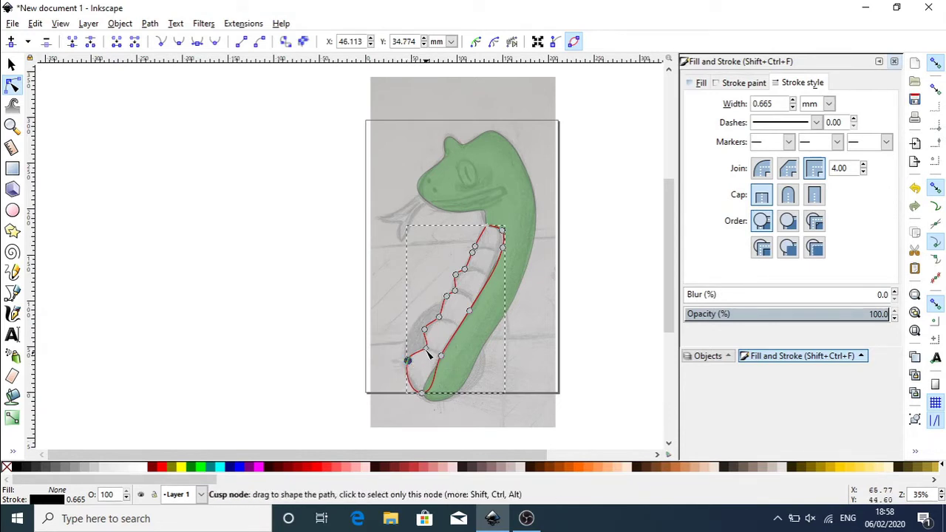
Step: Move the notch node above the lowest belly segment to about X 64, Y 50 mm and make it auto-smooth
left_click(427, 348)
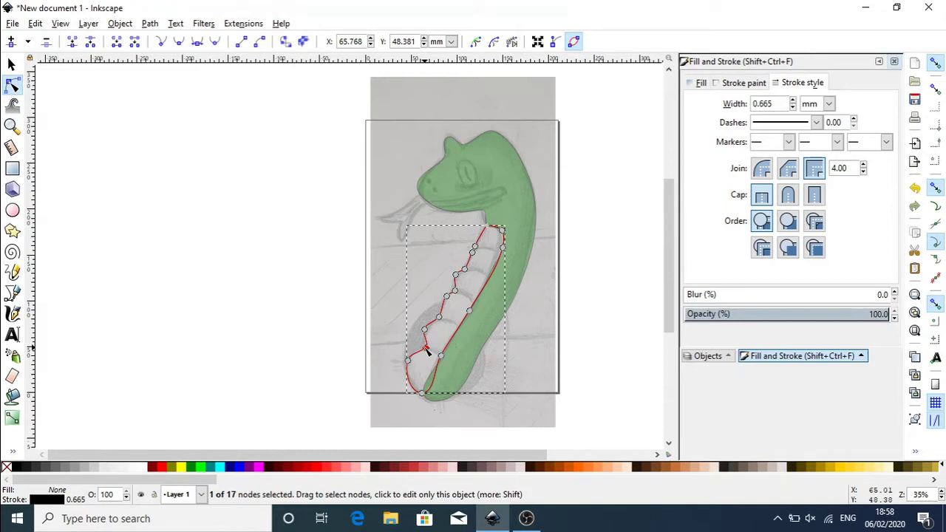
left_click_drag(426, 351, 425, 353)
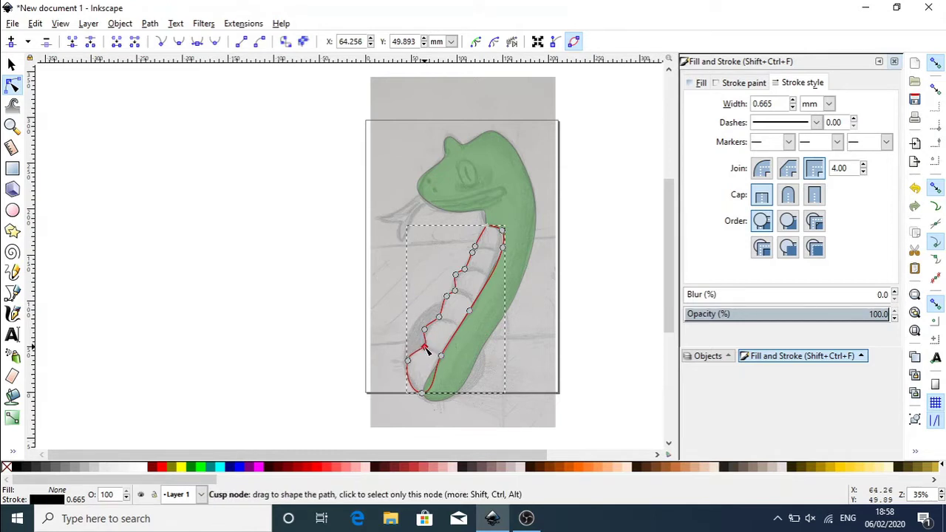
left_click(215, 41)
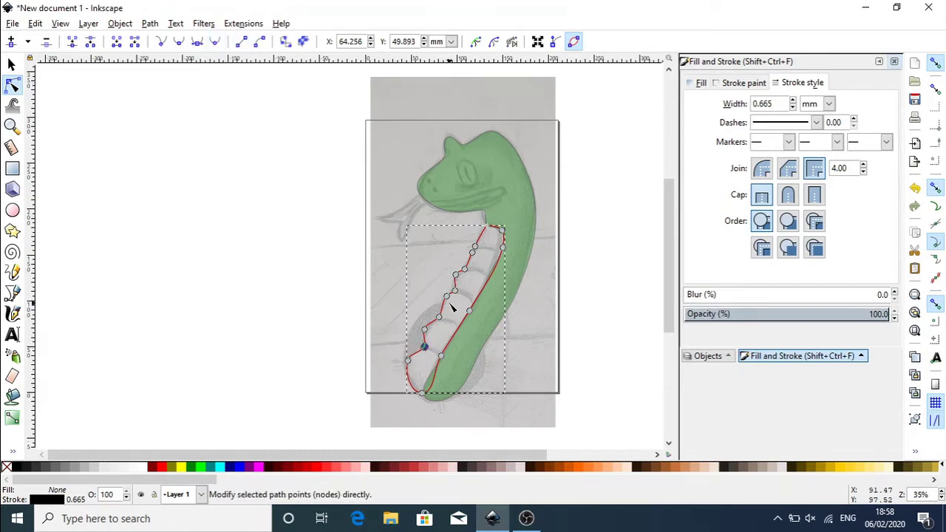
Step: Delete the outer nodes of the second, third and fourth belly segments from the bottom and curve the outline between their notches
left_click_drag(424, 347, 427, 329)
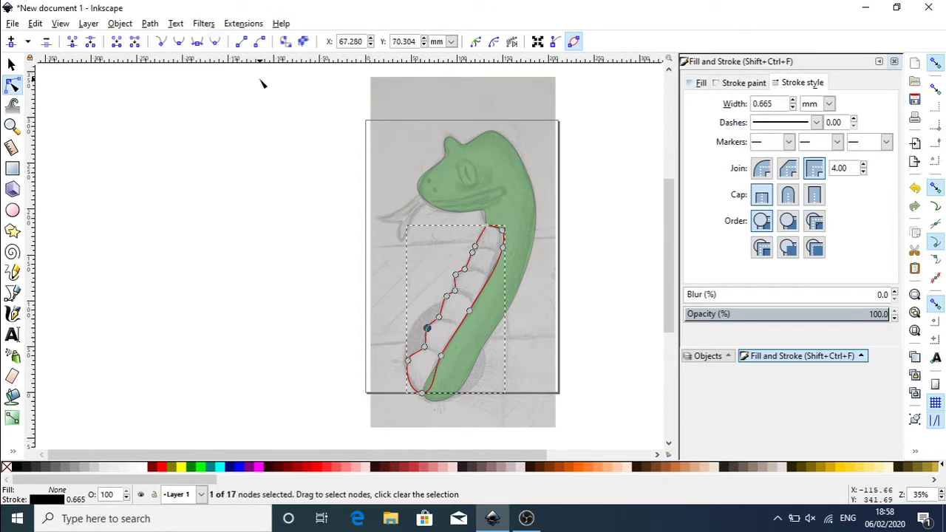
key("ctrl+z")
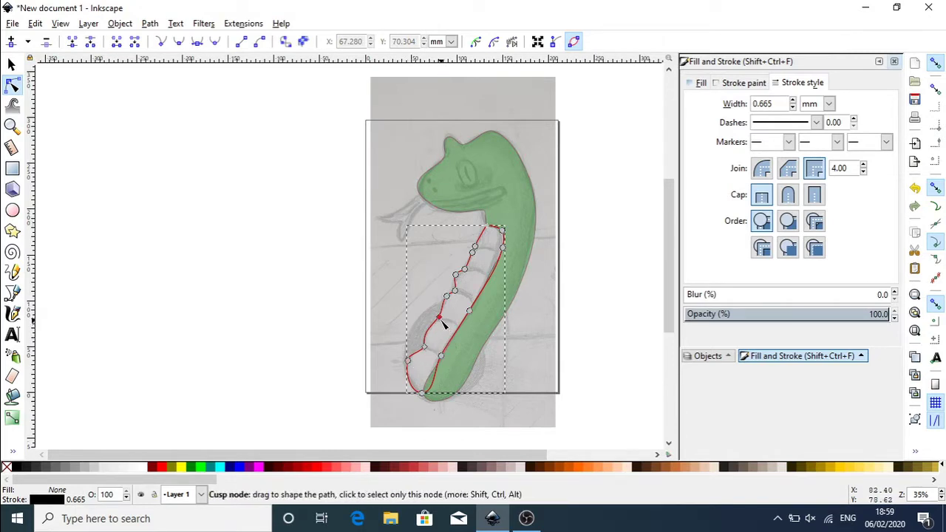
left_click_drag(441, 323, 447, 304)
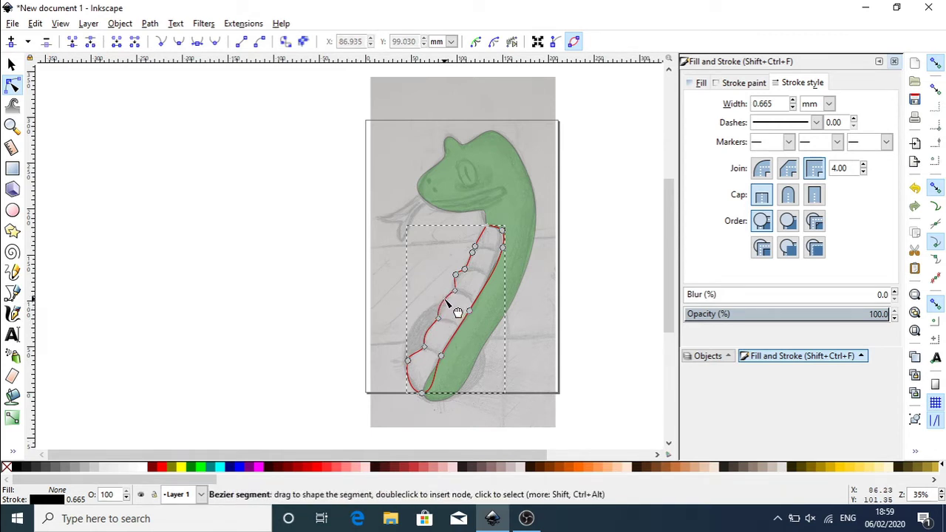
left_click(456, 276)
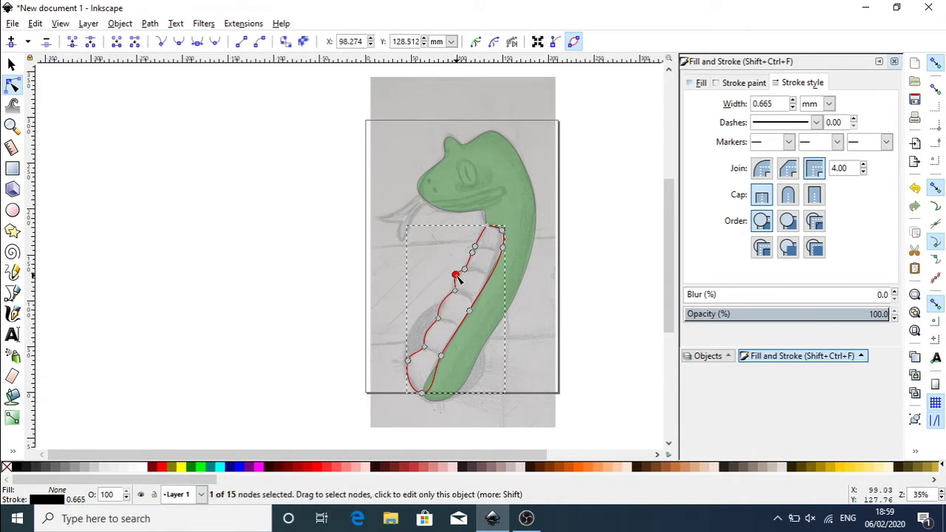
key("Delete")
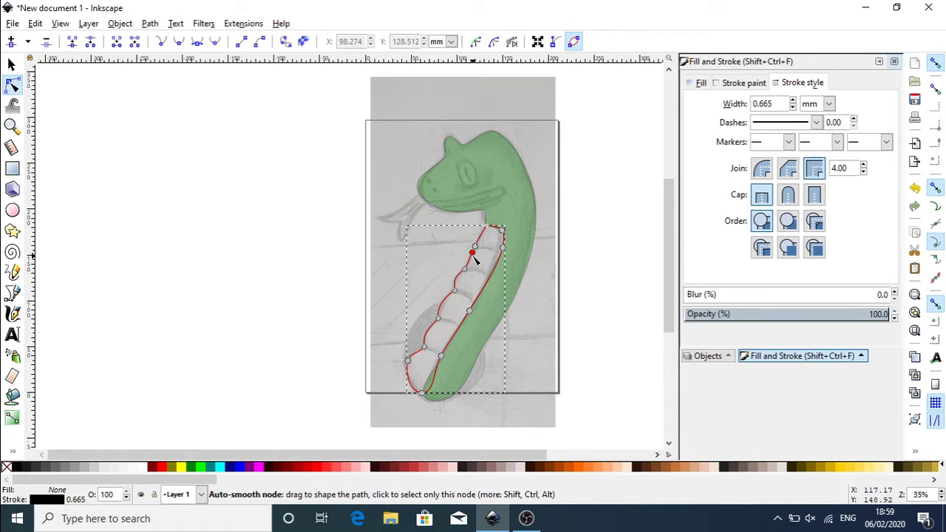
Step: Remove the fifth belly segment's outer node and round the top segment, setting its notch node at about X 121, Y 157 mm
left_click_drag(475, 255, 467, 261)
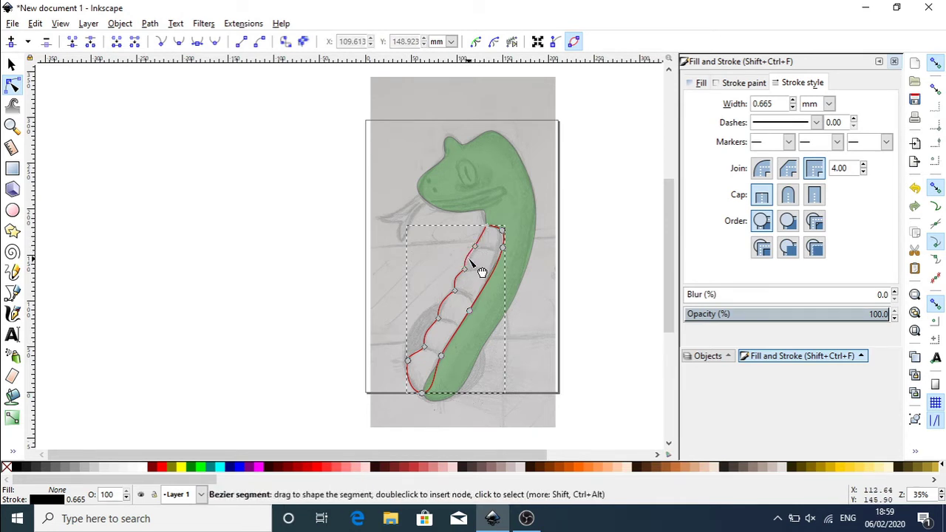
left_click_drag(466, 260, 464, 261)
mouse_move(479, 252)
left_mouse_down()
mouse_move(490, 259)
mouse_move(477, 246)
left_mouse_up()
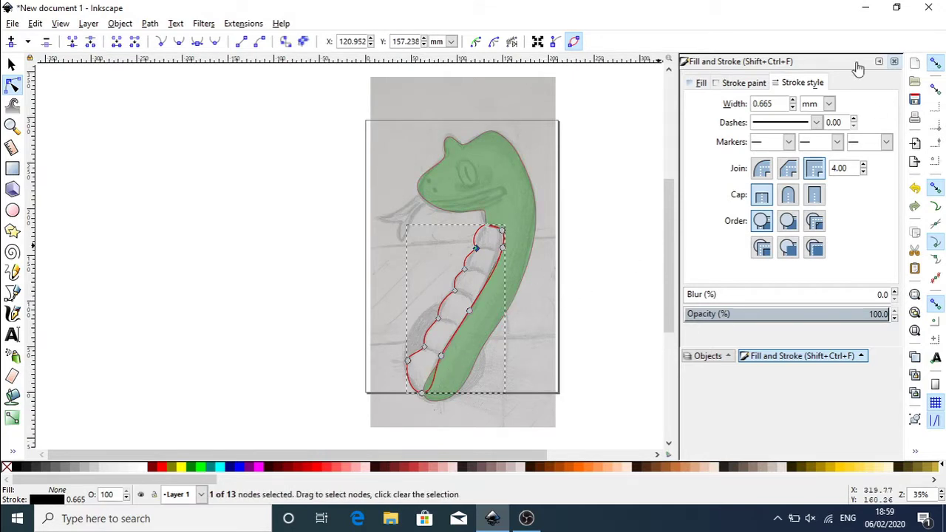
Step: Fill the belly shape with flat white, set its opacity to 34.1%, and deselect it
left_click(700, 84)
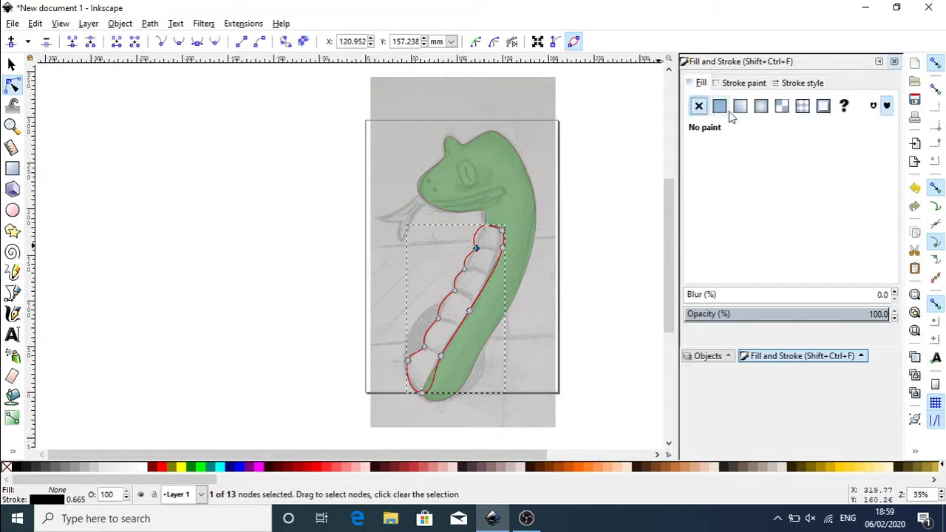
left_click(720, 107)
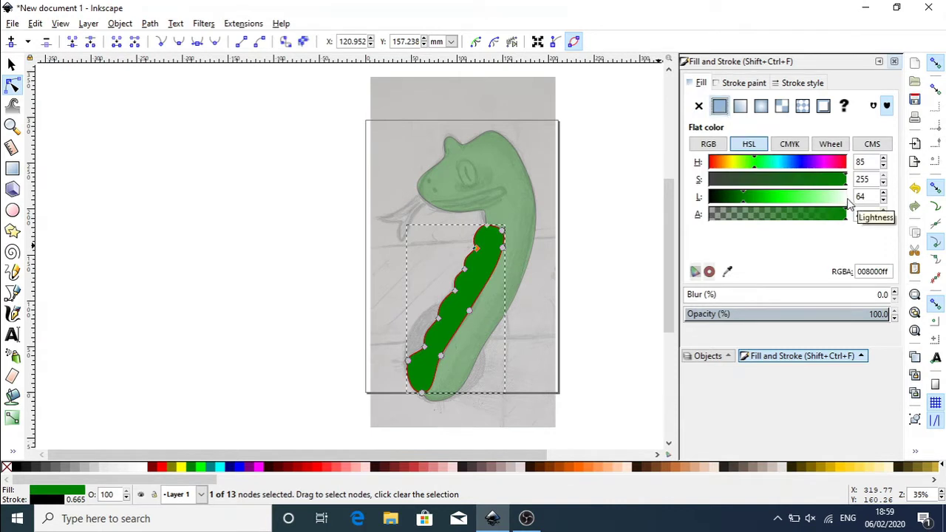
left_click(142, 467)
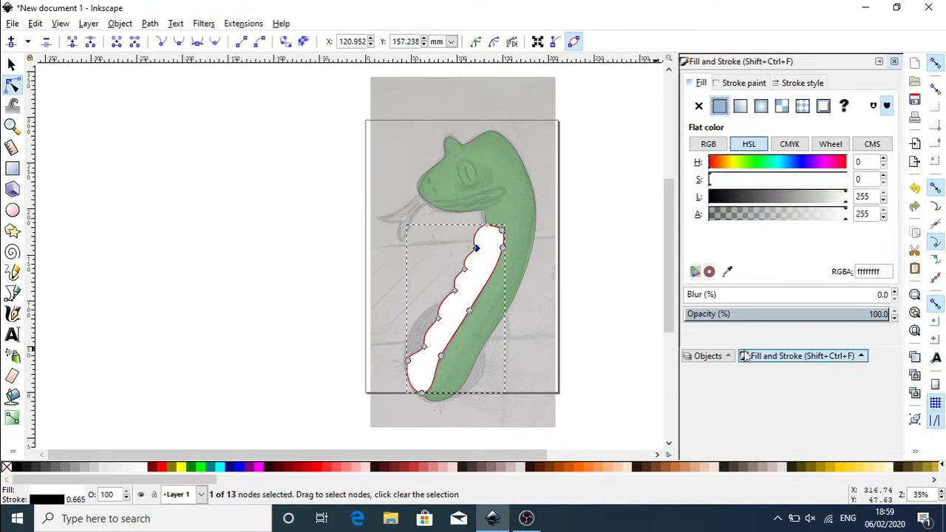
left_click_drag(829, 316, 754, 316)
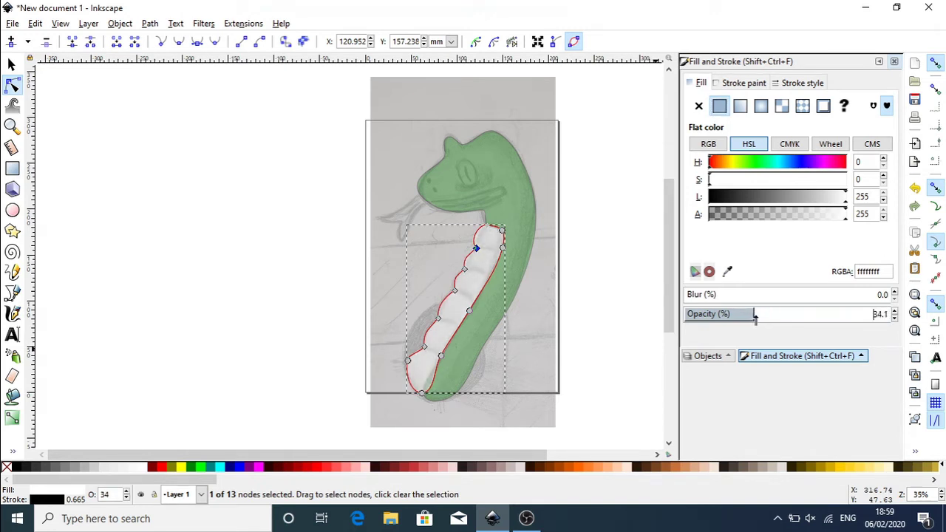
left_click(591, 316)
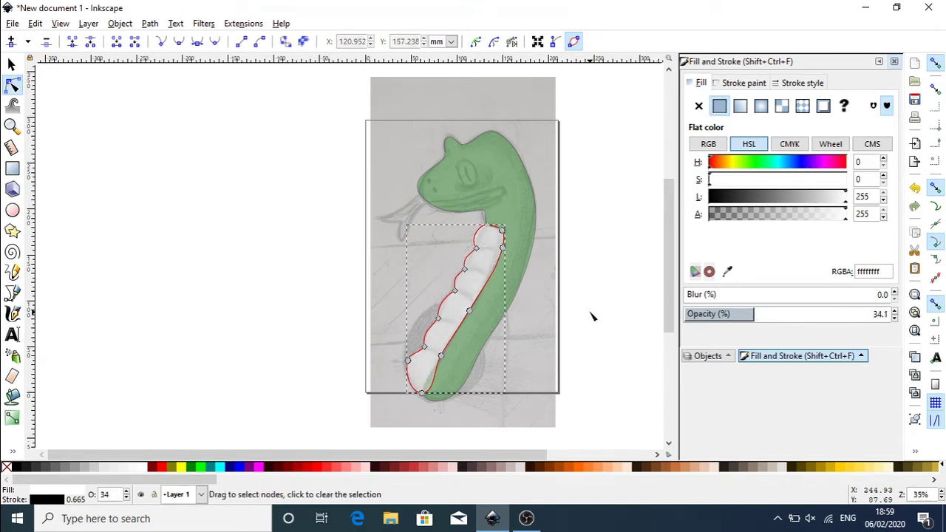
left_click(540, 273)
left_click(251, 258)
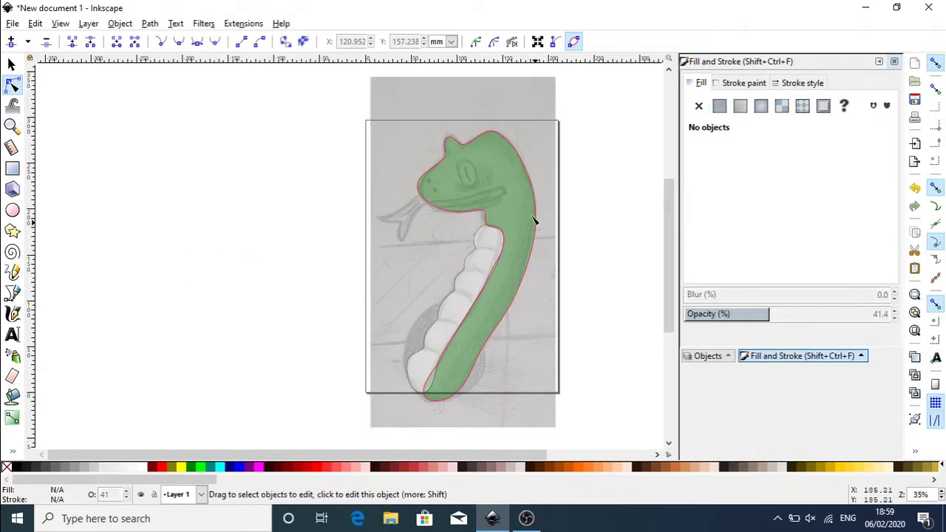
Step: Move the sketch image aside to view the traced shapes alone, and undo the move
left_click(12, 64)
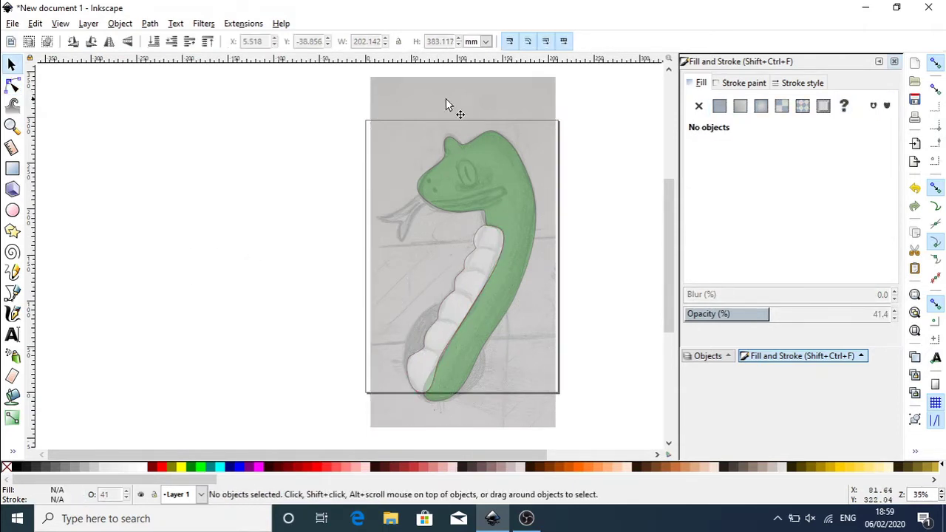
mouse_move(459, 107)
left_mouse_down()
mouse_move(414, 101)
mouse_move(159, 123)
left_mouse_up()
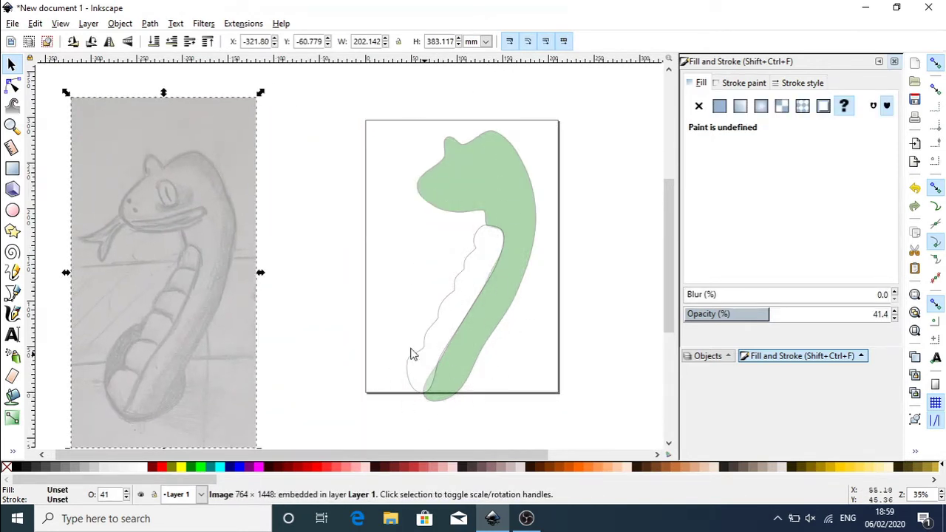
key("ctrl+z")
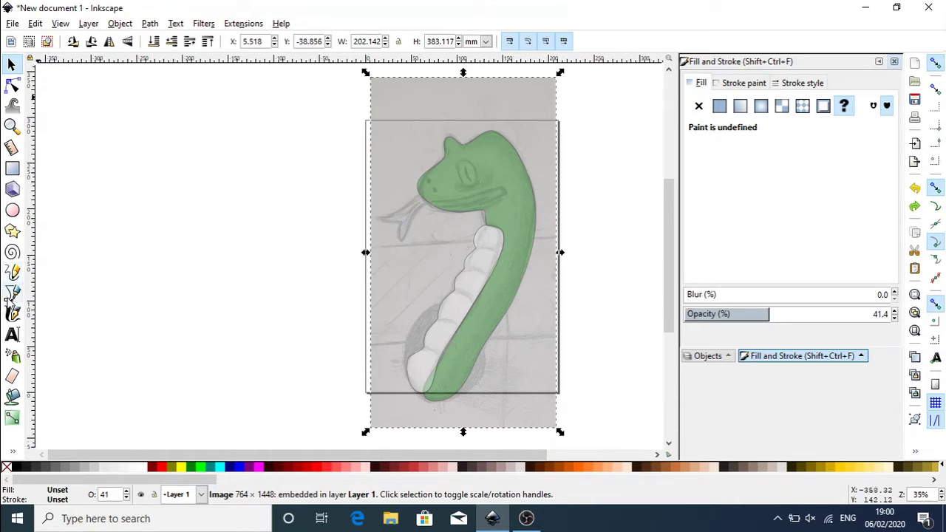
Step: Set the Bezier tool to B-spline mode and draw a closed three-point path in the empty area beside the page
left_click(12, 294)
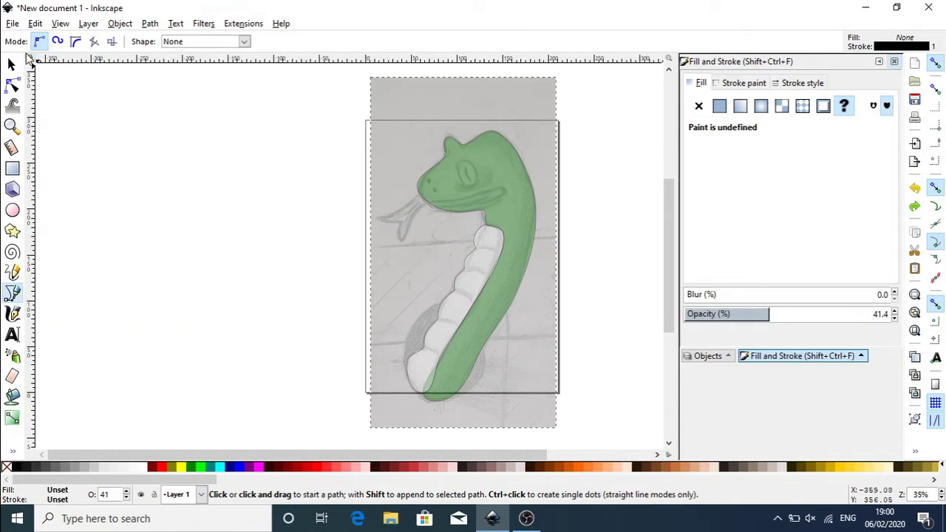
left_click(74, 43)
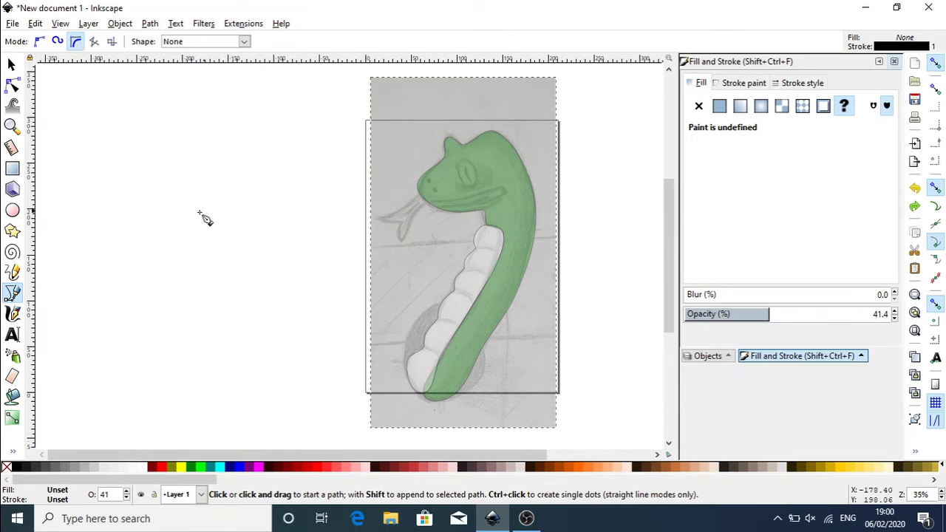
left_click(168, 235)
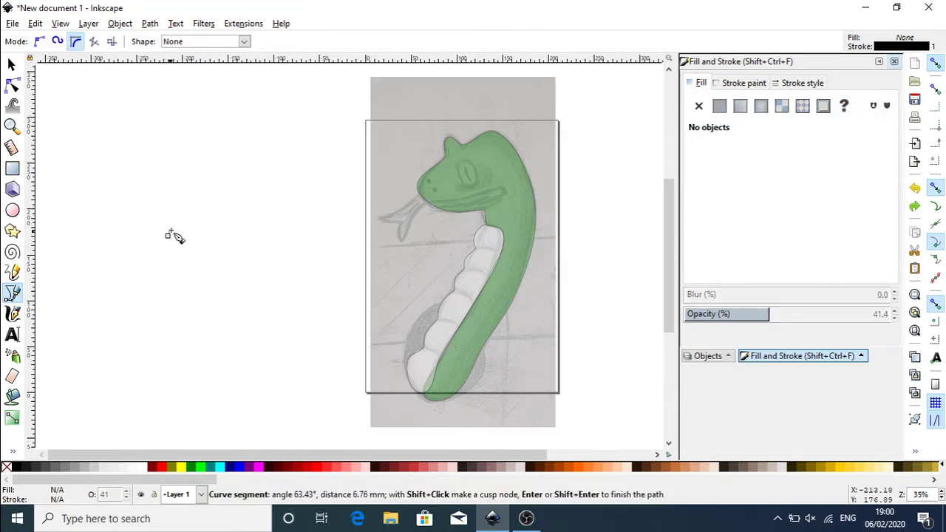
left_click(200, 168)
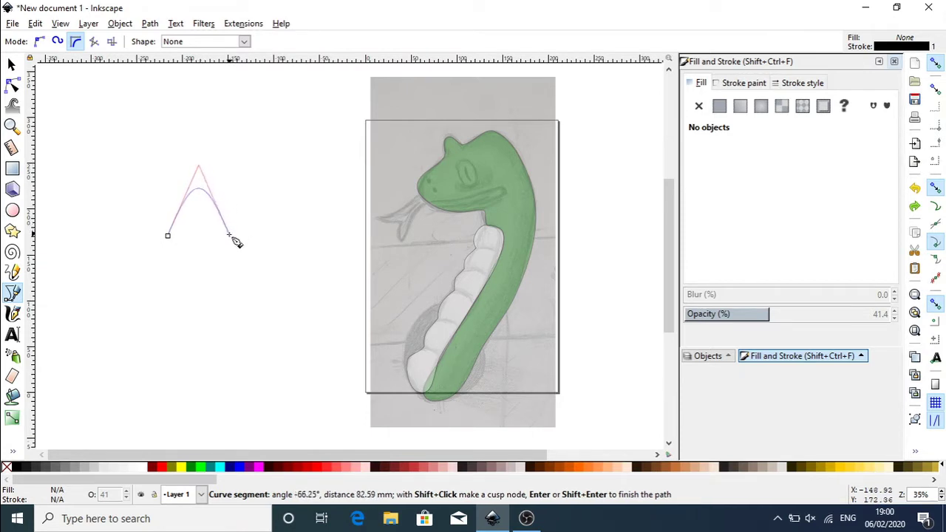
left_click(230, 237)
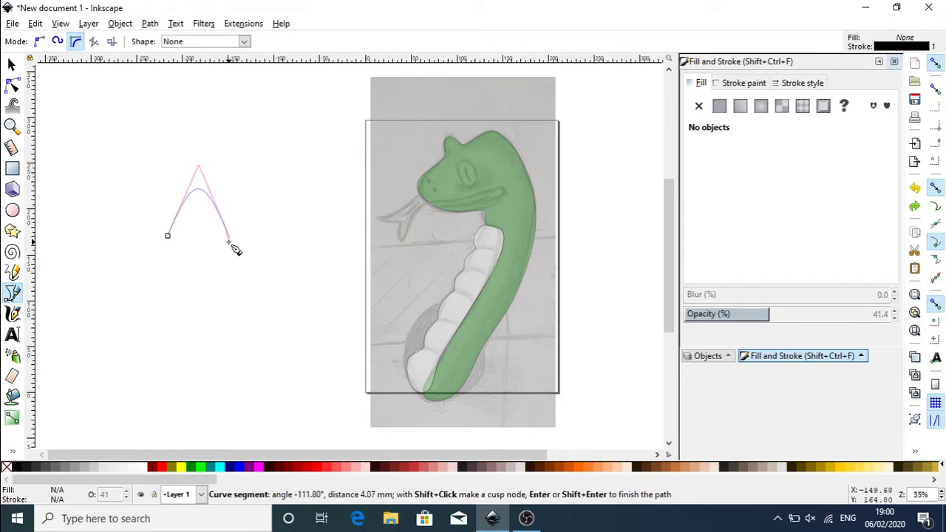
left_click(167, 236)
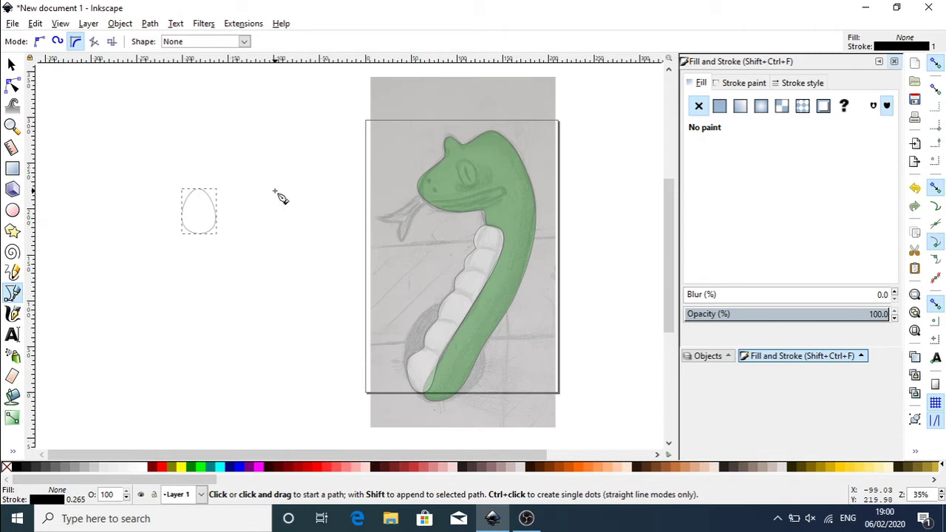
Step: Delete the practice B-spline path and redraw it as a closed three-point path in the same area
key("Delete")
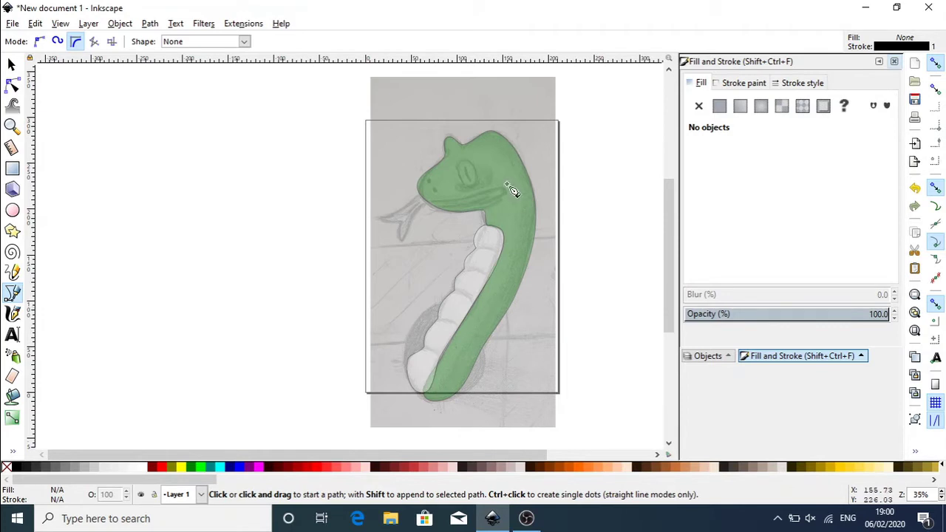
left_click(164, 235)
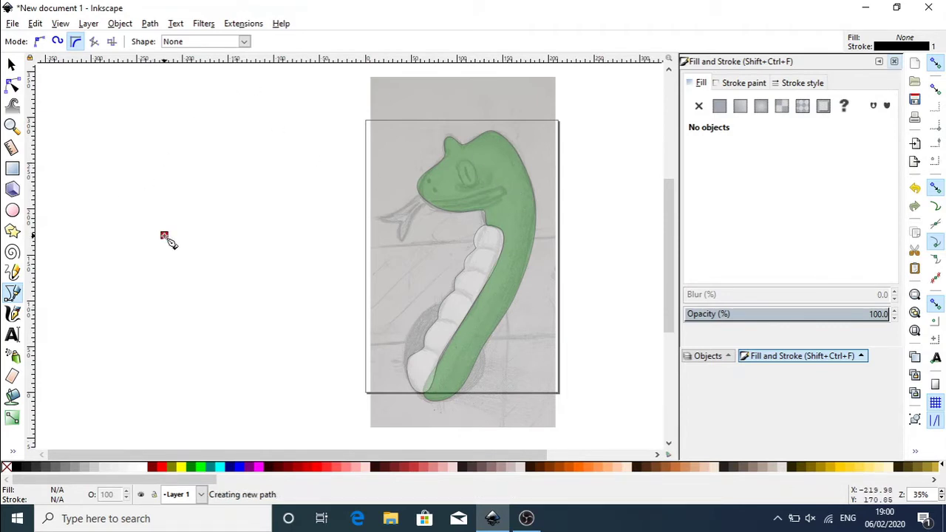
left_click(194, 169)
left_click(231, 235)
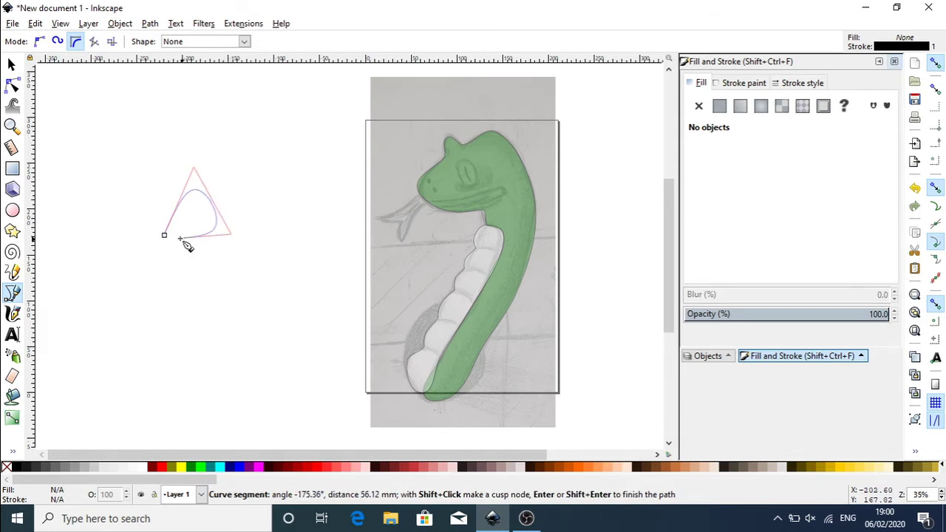
left_click(164, 235)
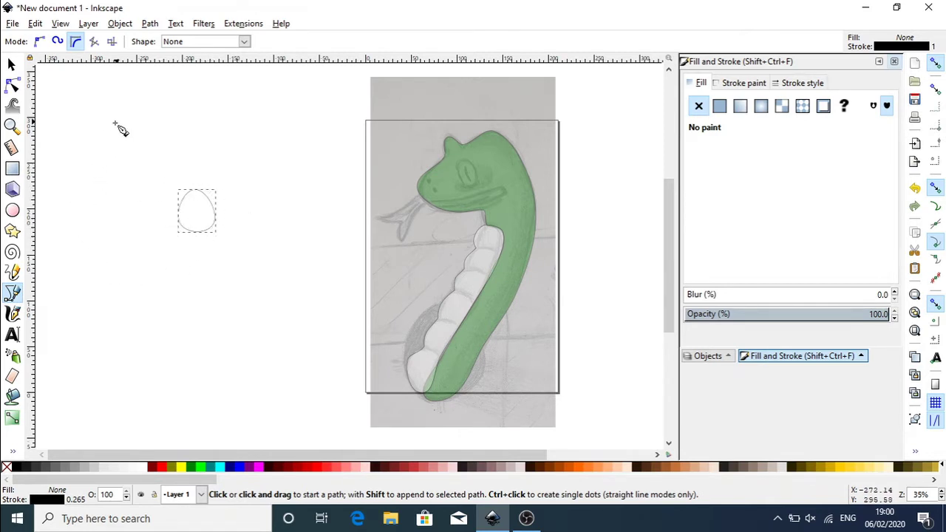
Step: Set the path shape to Triangle in and draw a closed three-point B-spline path above the egg-shaped one
left_click(245, 41)
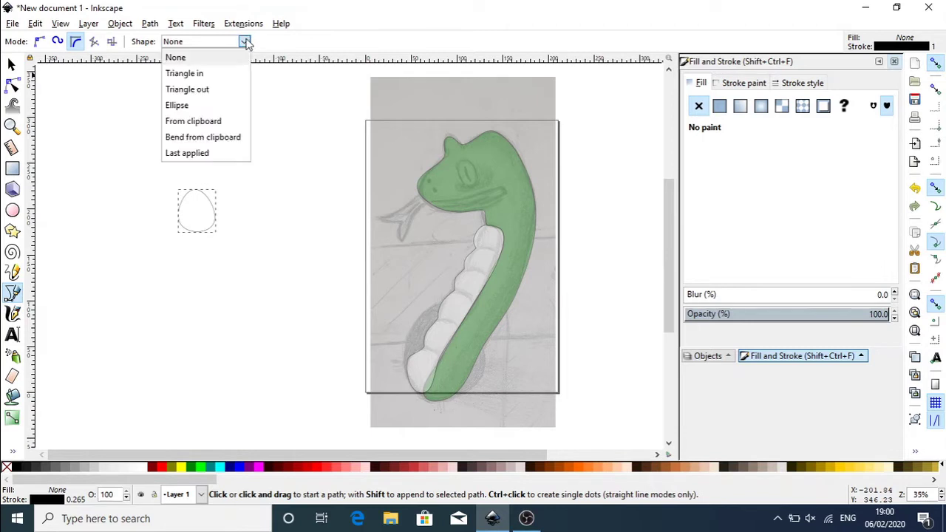
left_click(218, 72)
left_click(95, 140)
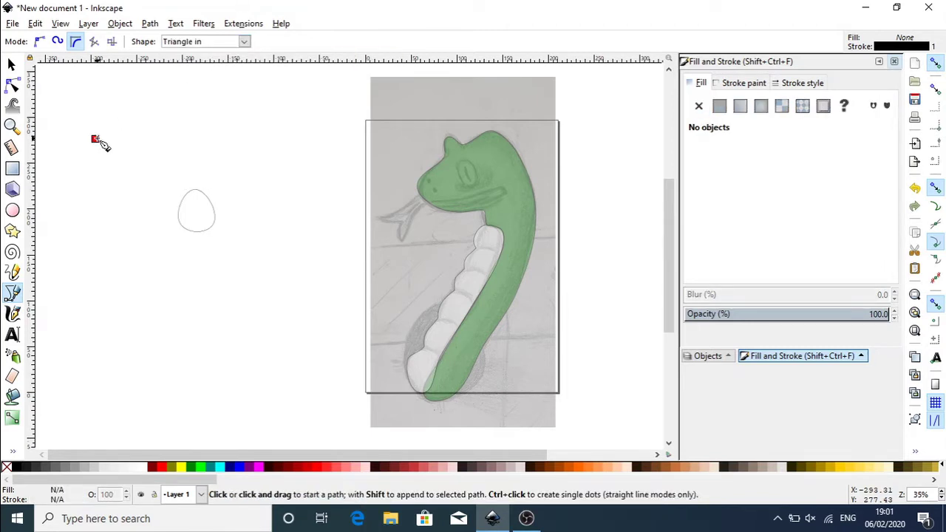
left_click(120, 90)
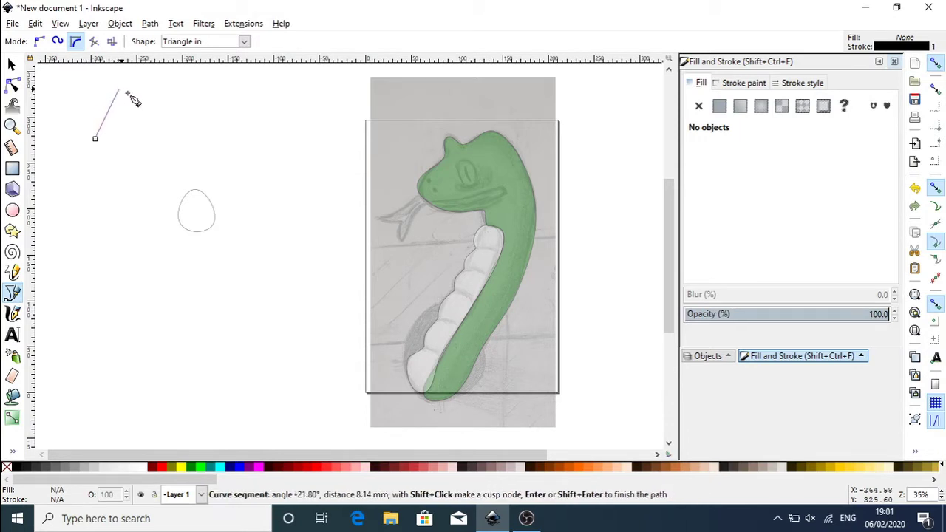
left_click(147, 138)
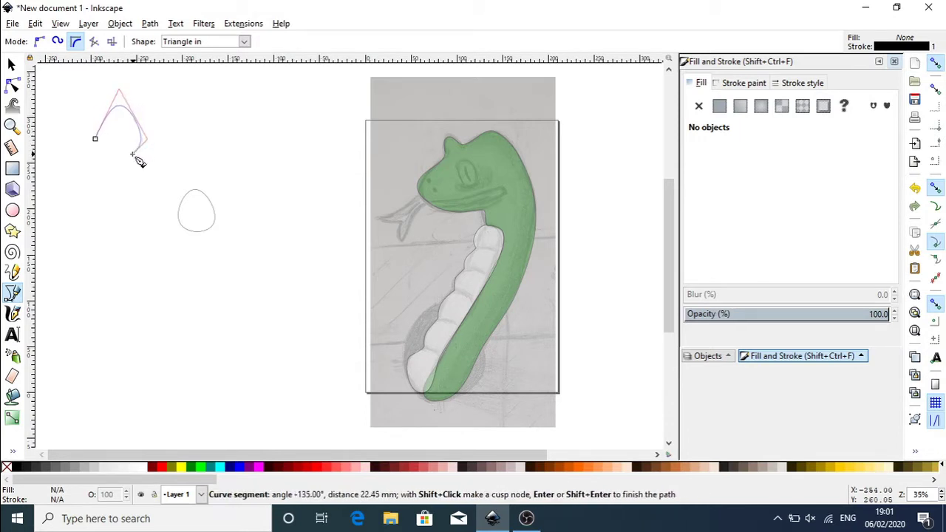
left_click(95, 139)
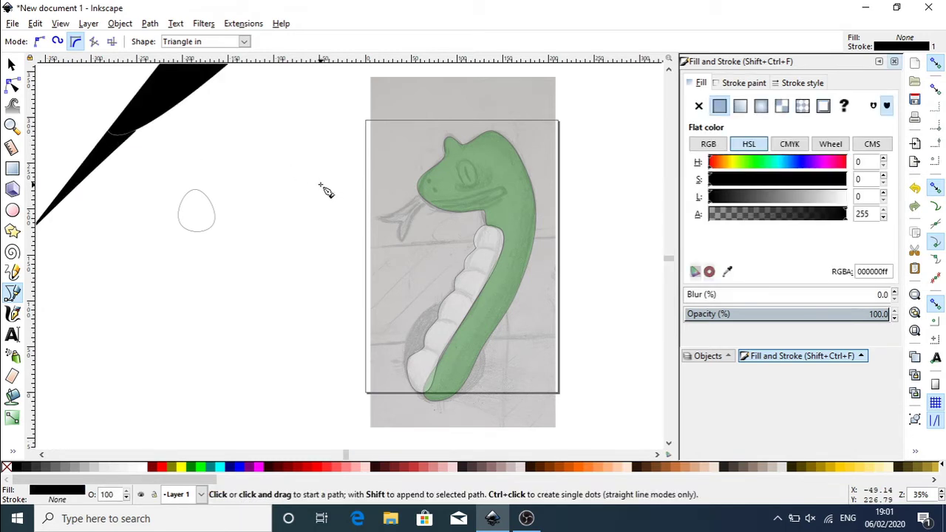
Step: Undo the closed Triangle in path and draw an open five-point wavy B-spline path above the egg shape
key("ctrl+z")
left_click(92, 151)
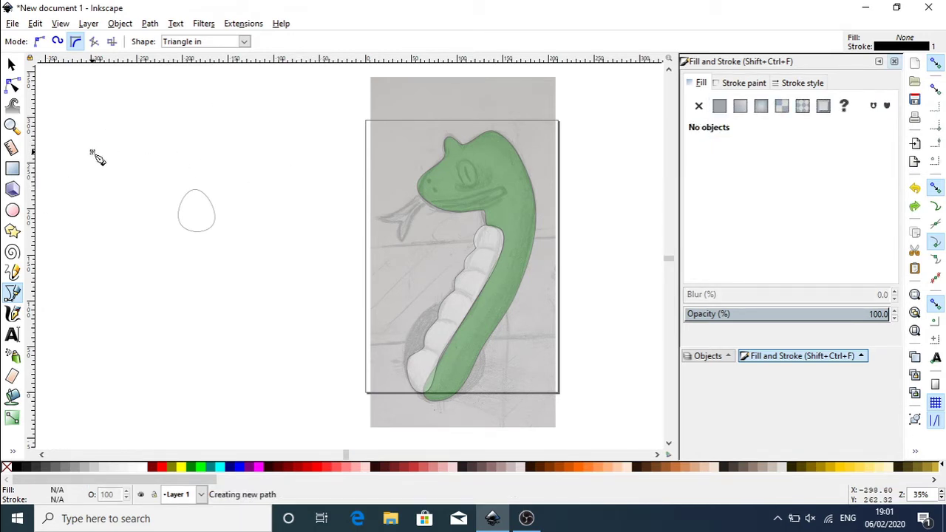
left_click(151, 86)
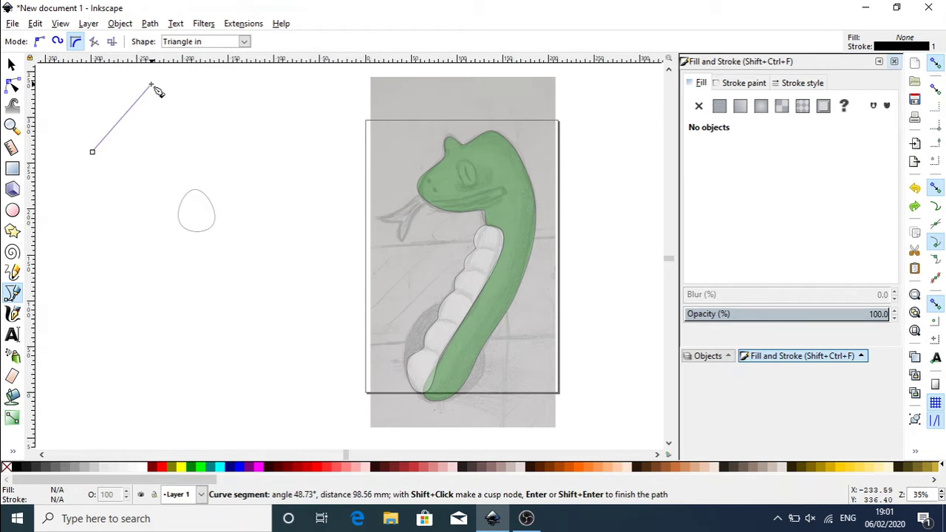
left_click(218, 166)
left_click(249, 98)
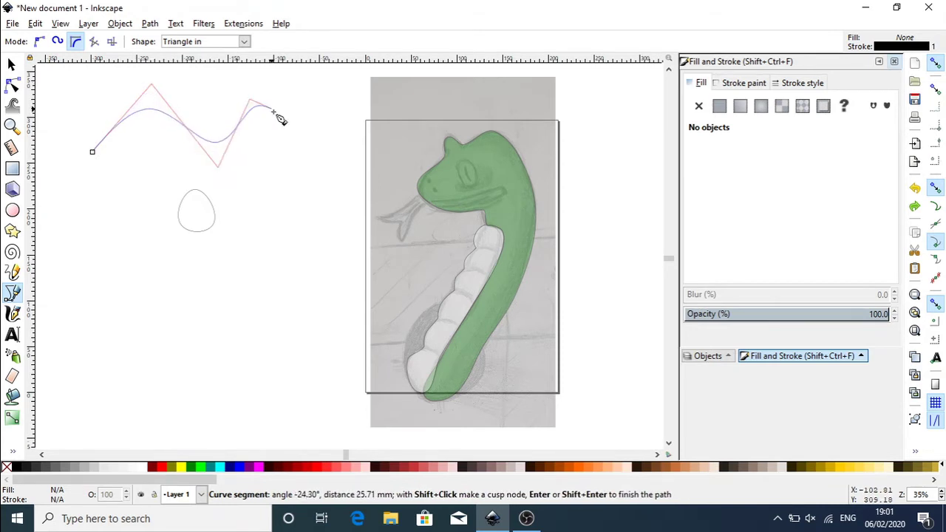
double_click(280, 151)
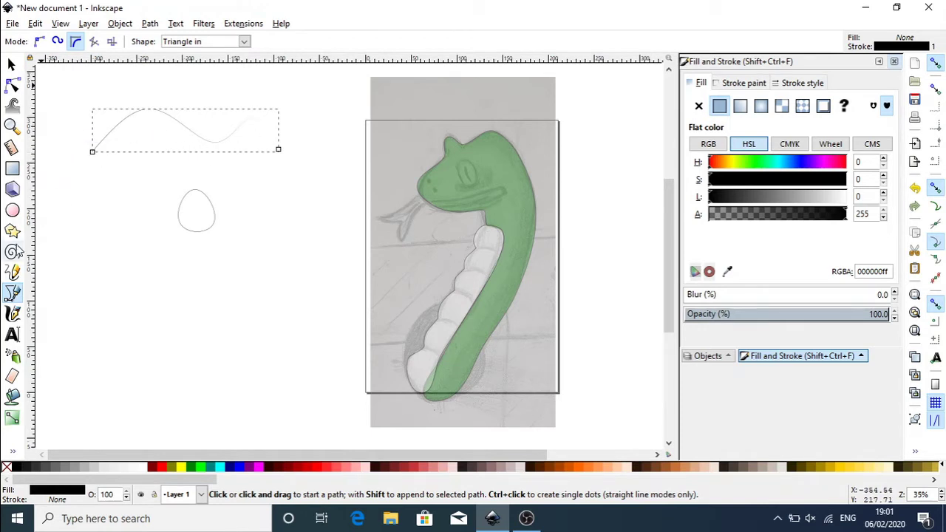
Step: Widen the stroke at the start of the wavy Triangle in path using its stroke width control point
left_click(12, 126)
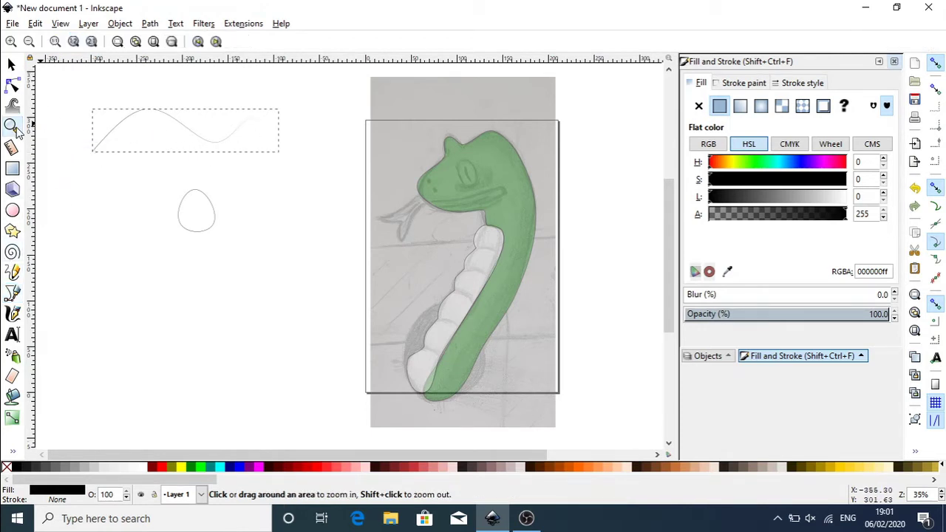
left_click(94, 147)
left_click(94, 147)
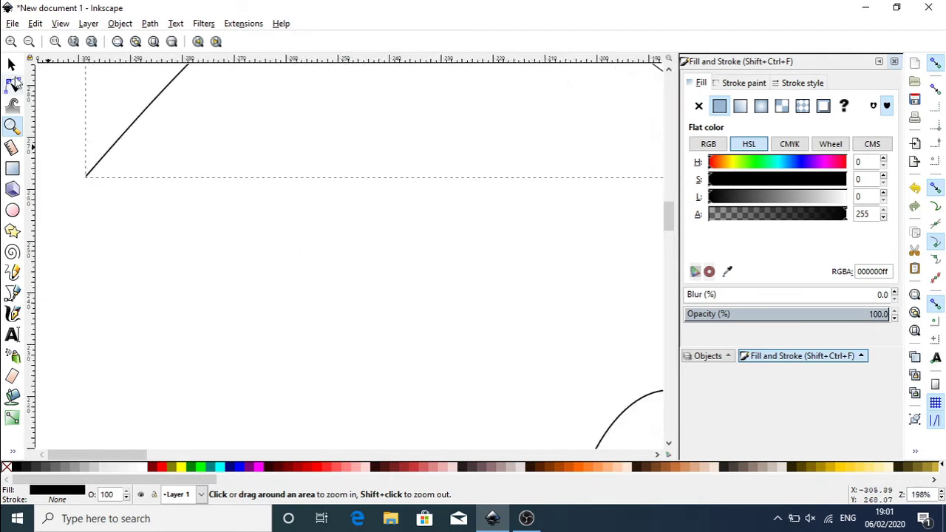
left_click(12, 85)
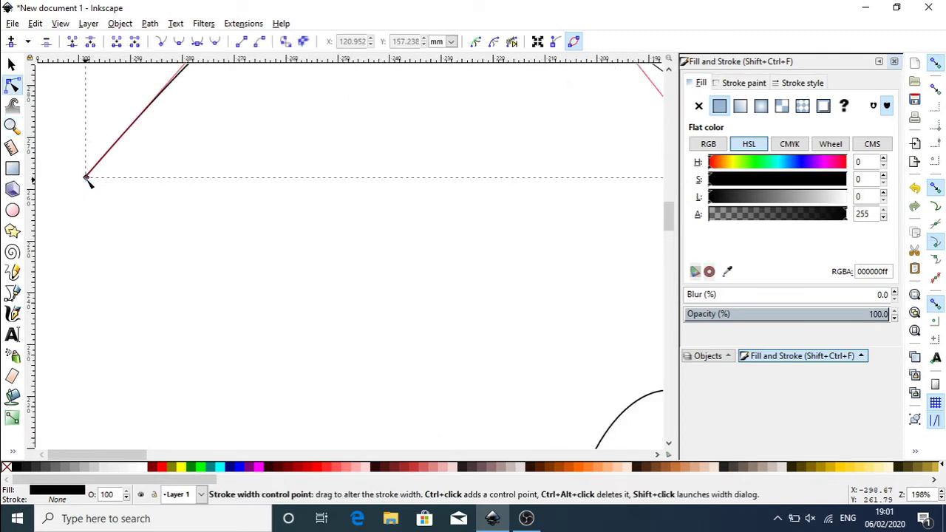
mouse_move(89, 179)
left_mouse_down()
mouse_move(114, 185)
mouse_move(88, 179)
mouse_move(140, 175)
left_mouse_up()
Step: Reshape the widened wavy path by moving its first peak node rightward and its trough node down and to the left
key("minus")
key("minus")
key("minus")
key("minus")
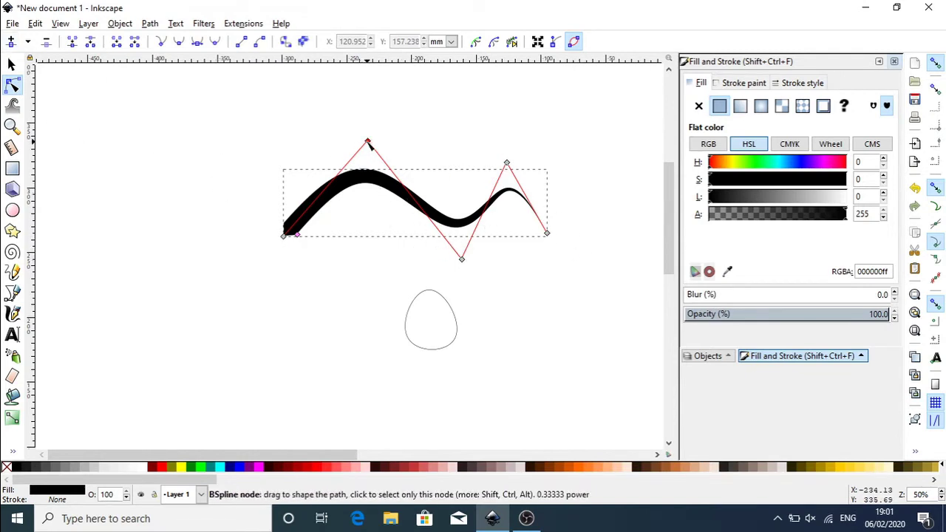
left_click_drag(368, 142, 418, 140)
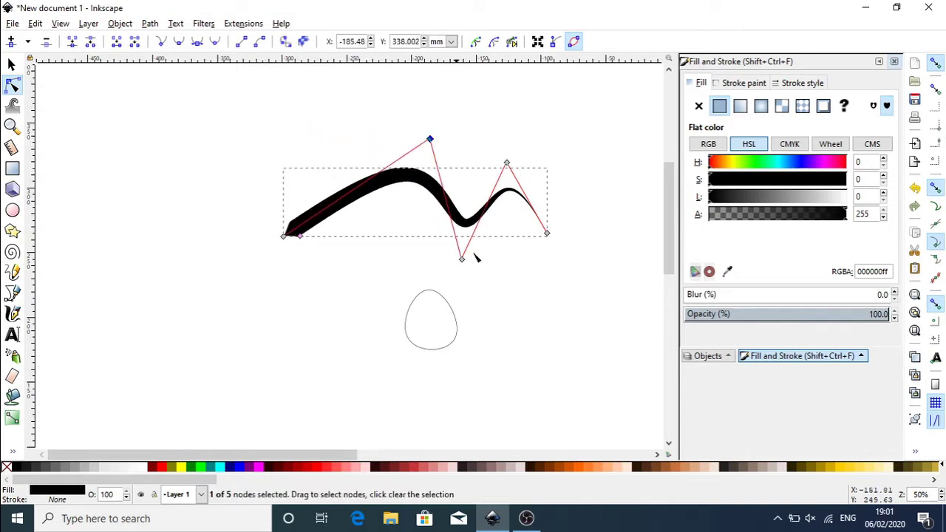
left_click_drag(462, 260, 423, 275)
Step: Delete the wavy Triangle in path beside the page
key("minus")
key("minus")
key("minus")
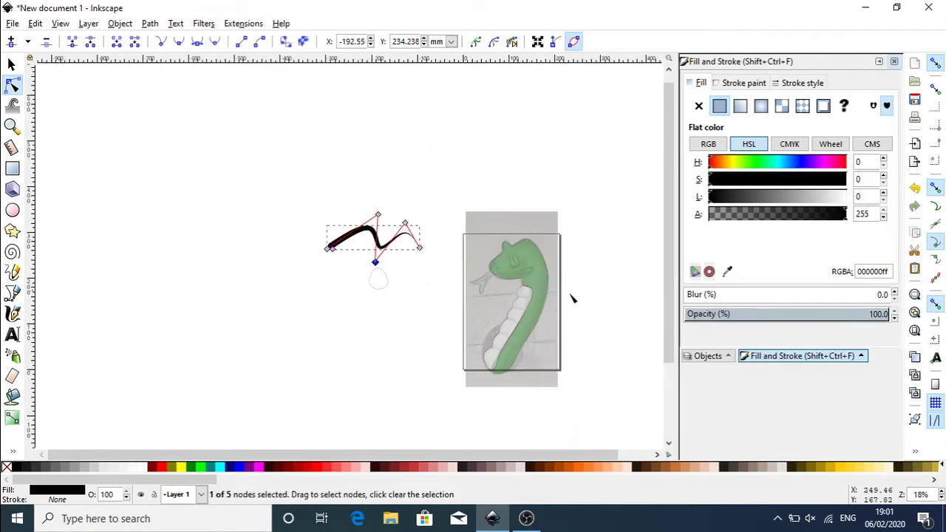
key("plus")
key("plus")
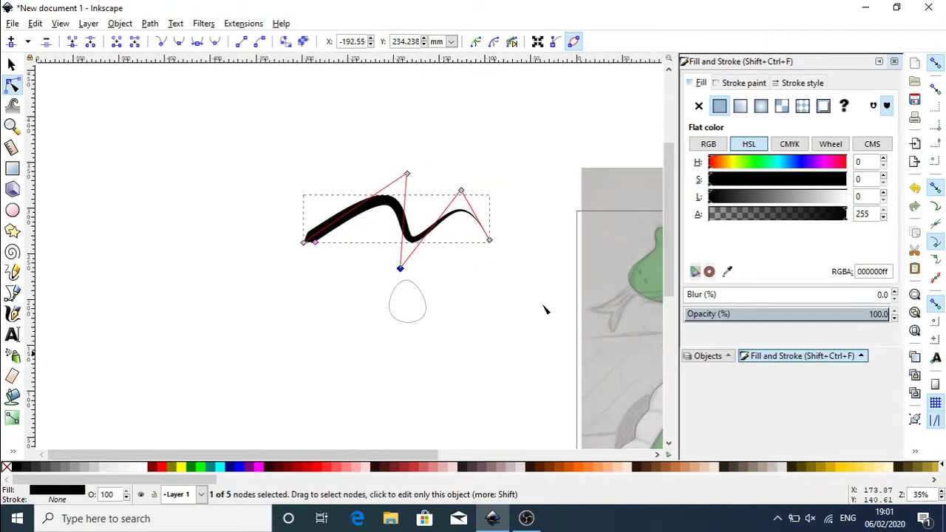
left_click_drag(373, 458, 517, 455)
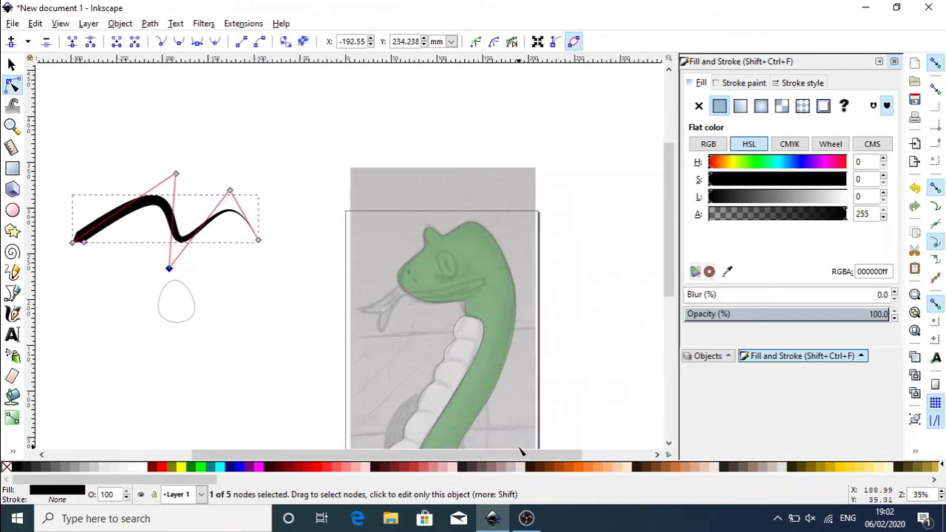
left_click(11, 65)
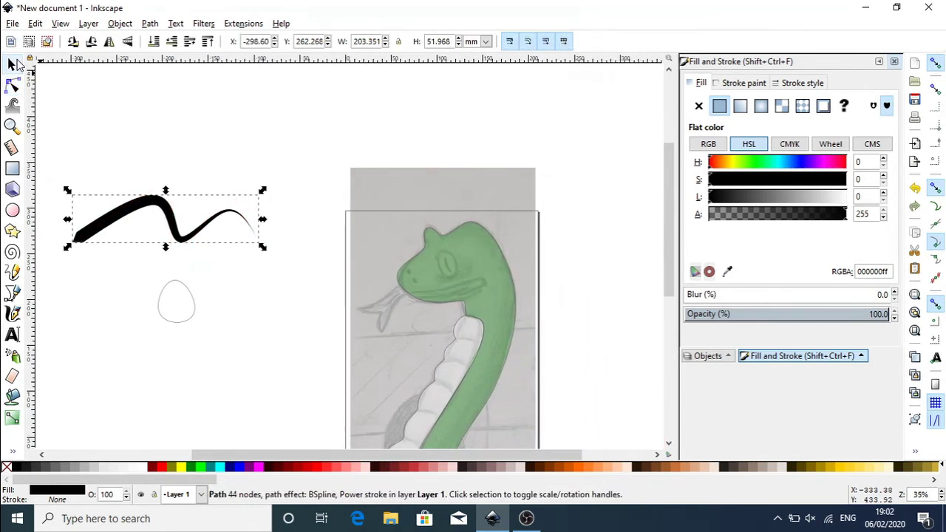
left_click_drag(173, 220, 206, 197)
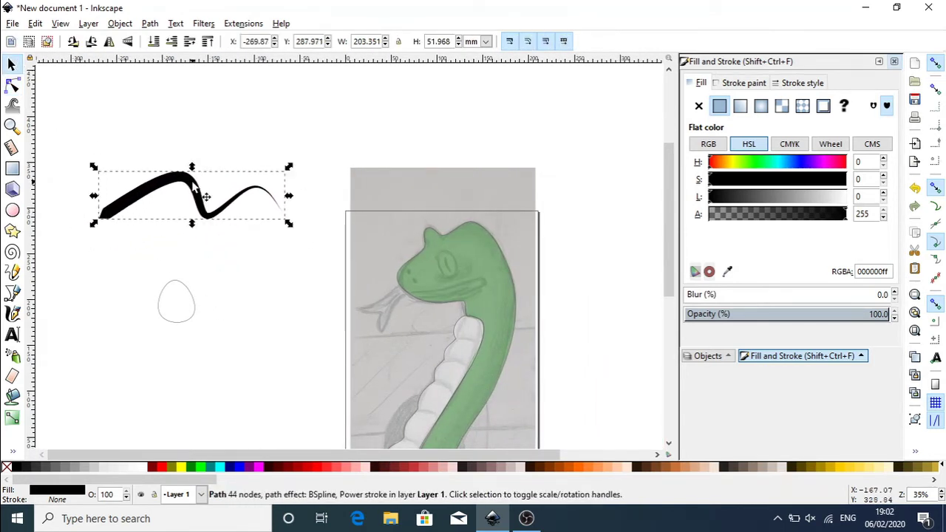
key("Delete")
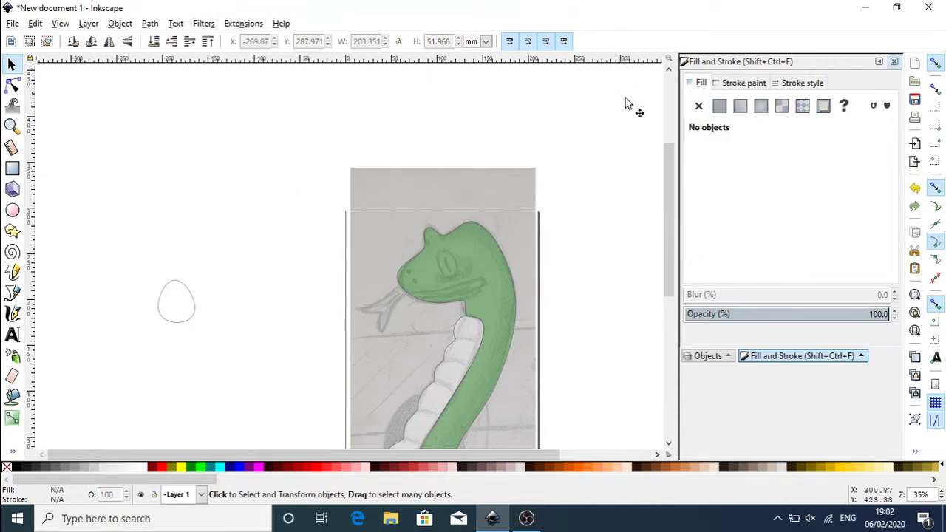
Step: Set the Bezier path shape to Triangle out and draw an open five-point wavy B-spline path above the egg shape
left_click_drag(673, 172, 673, 212)
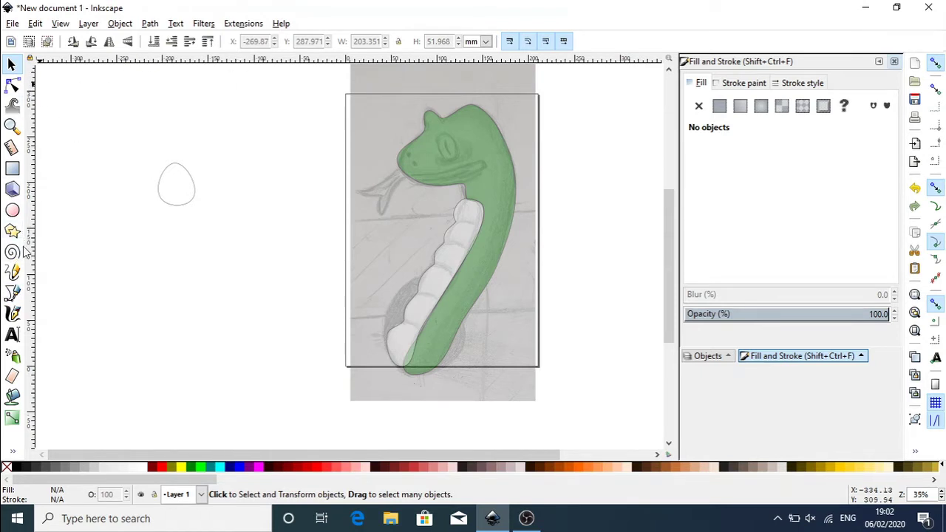
left_click(12, 292)
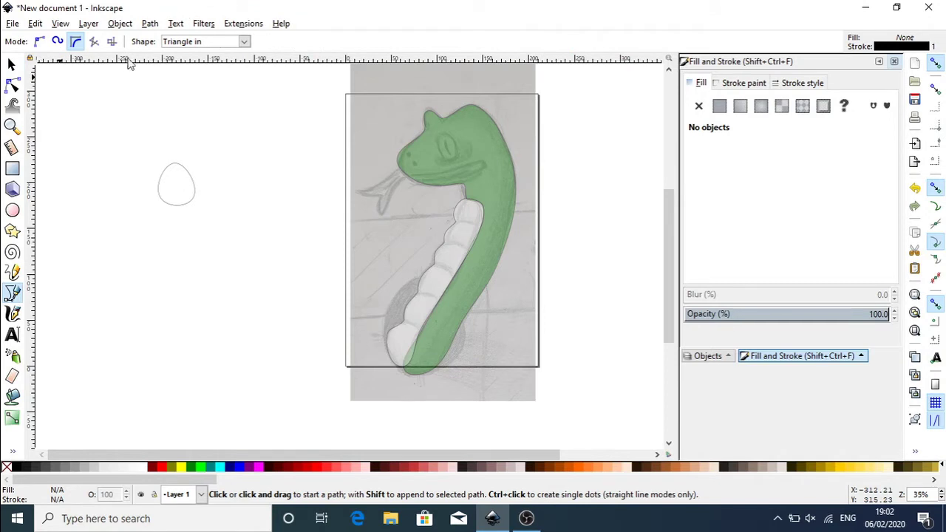
left_click(245, 41)
left_click(205, 89)
left_click(67, 160)
left_click(157, 80)
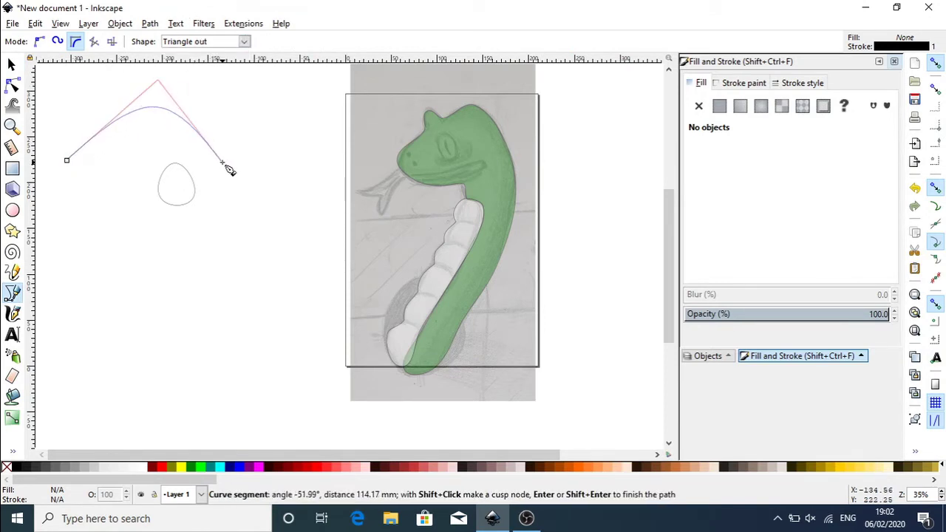
left_click(221, 160)
double_click(295, 136)
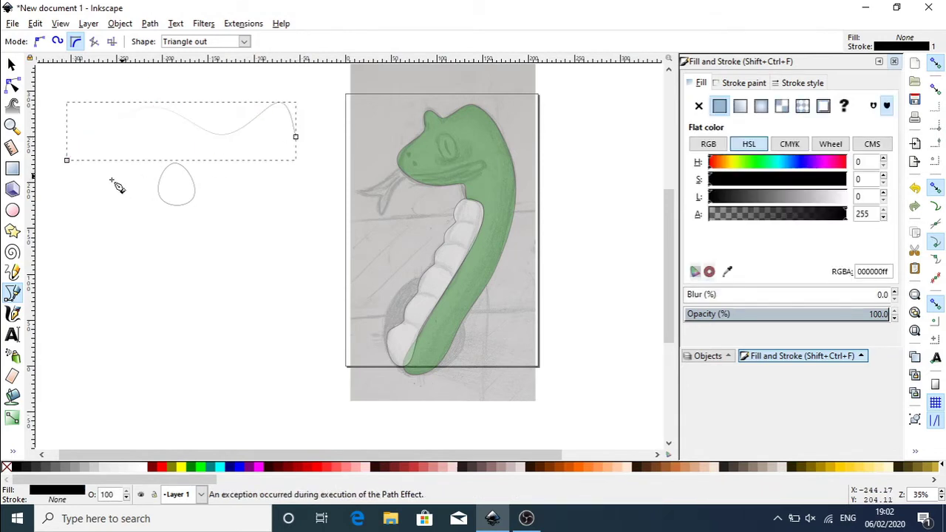
Step: Shift the start node of the Triangle out path slightly to the right
left_click(11, 126)
left_click(105, 129)
left_click(105, 129)
left_click(105, 130)
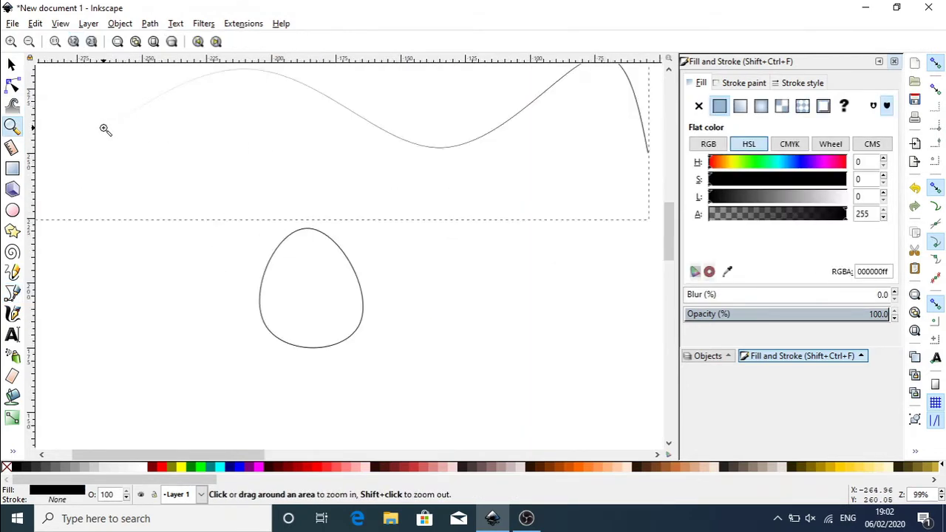
left_click(105, 129)
left_click(14, 86)
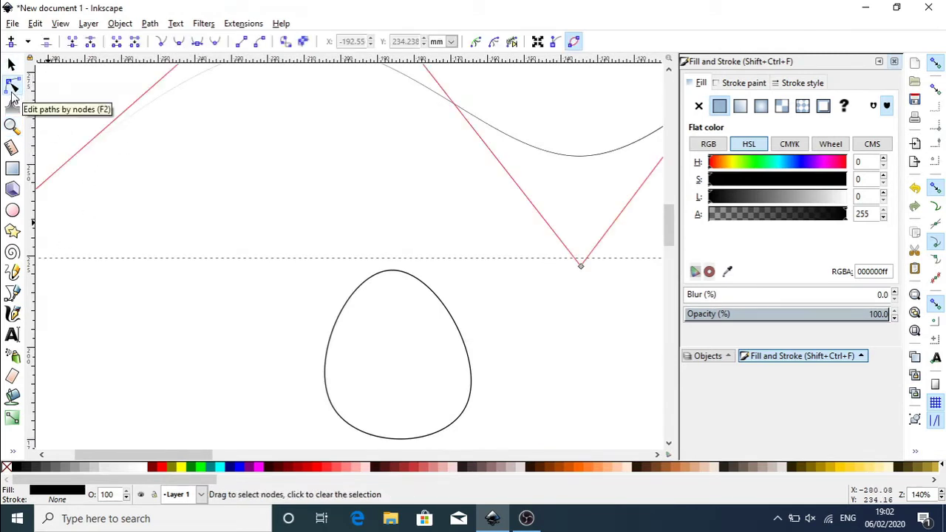
left_click_drag(210, 453, 164, 453)
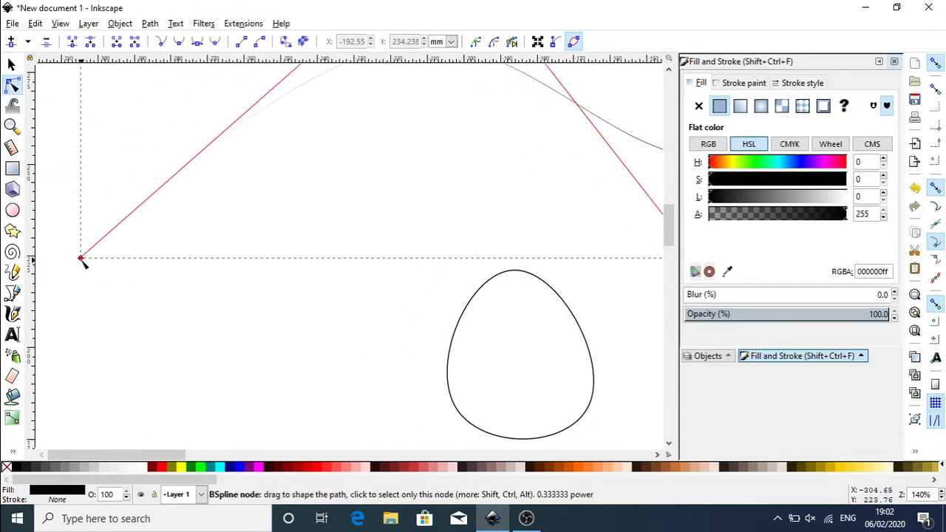
mouse_move(81, 258)
left_mouse_down()
mouse_move(95, 260)
mouse_move(84, 259)
left_mouse_up()
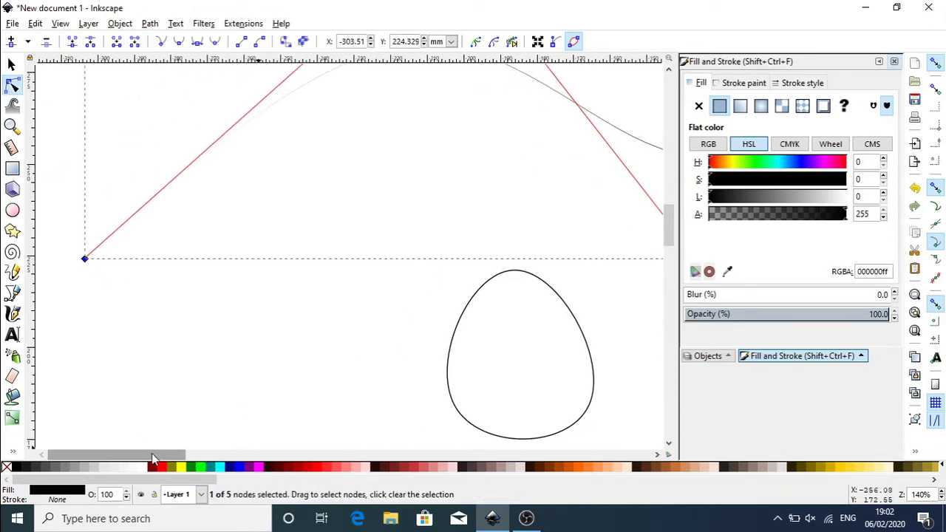
Step: Widen the stroke at the far end of the Triangle out path and delete its end node
left_click_drag(151, 453, 289, 453)
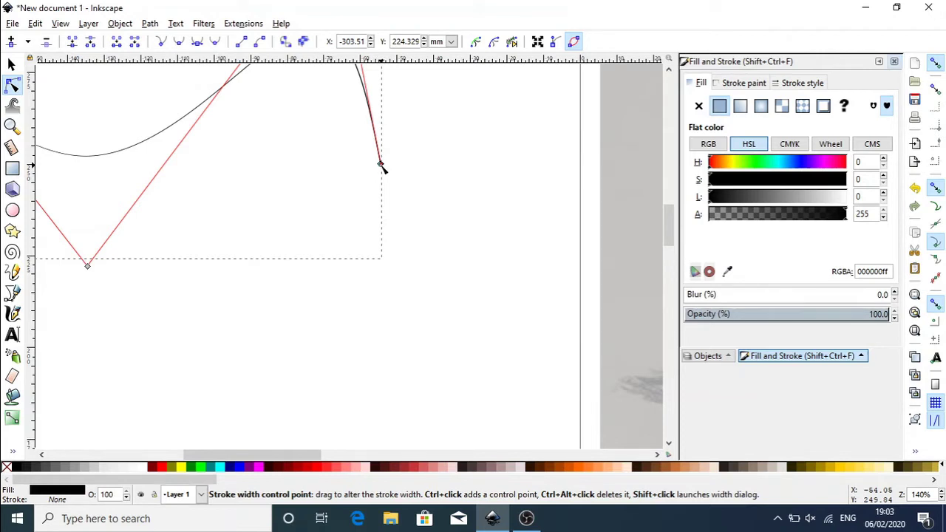
mouse_move(381, 167)
left_mouse_down()
mouse_move(331, 171)
mouse_move(379, 168)
mouse_move(349, 157)
mouse_move(368, 195)
mouse_move(202, 221)
mouse_move(389, 203)
mouse_move(539, 169)
mouse_move(299, 292)
mouse_move(482, 205)
mouse_move(368, 263)
mouse_move(422, 189)
left_mouse_up()
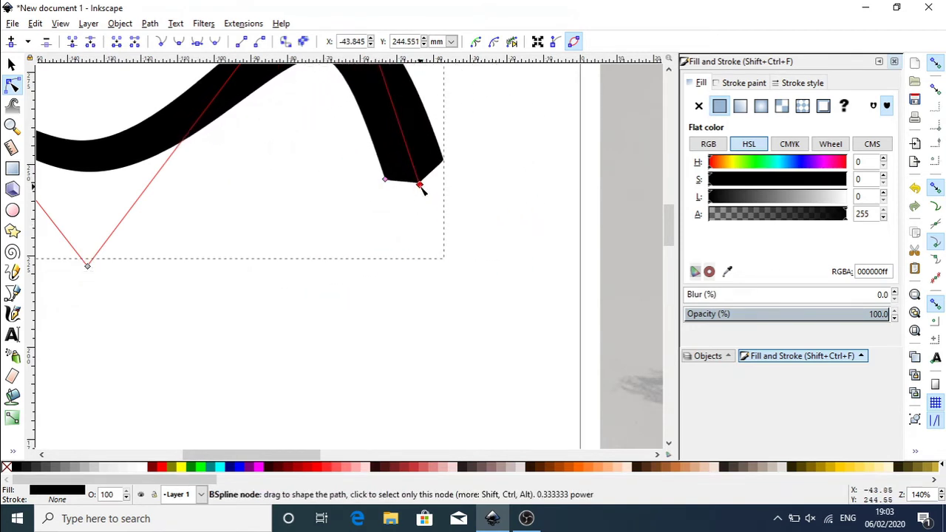
key("Delete")
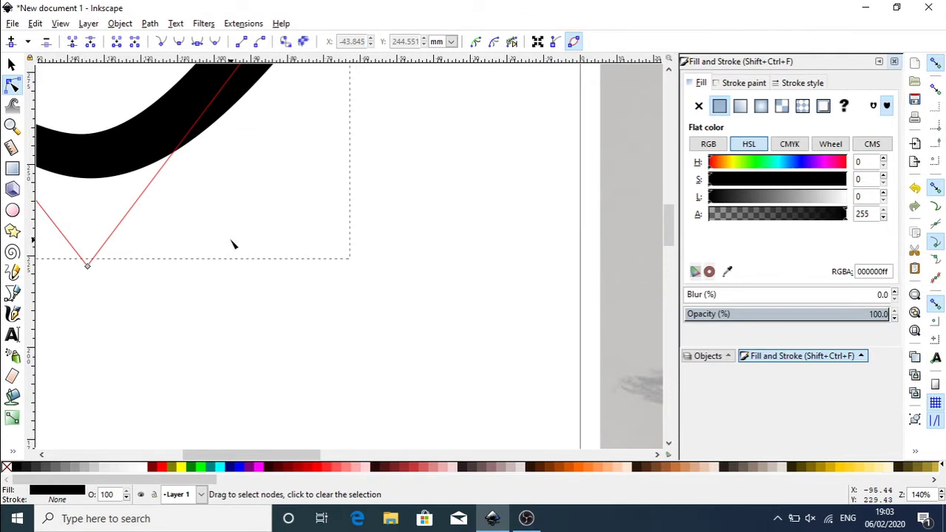
Step: Delete the whole Triangle out path beside the page
key("minus")
key("minus")
key("minus")
key("minus")
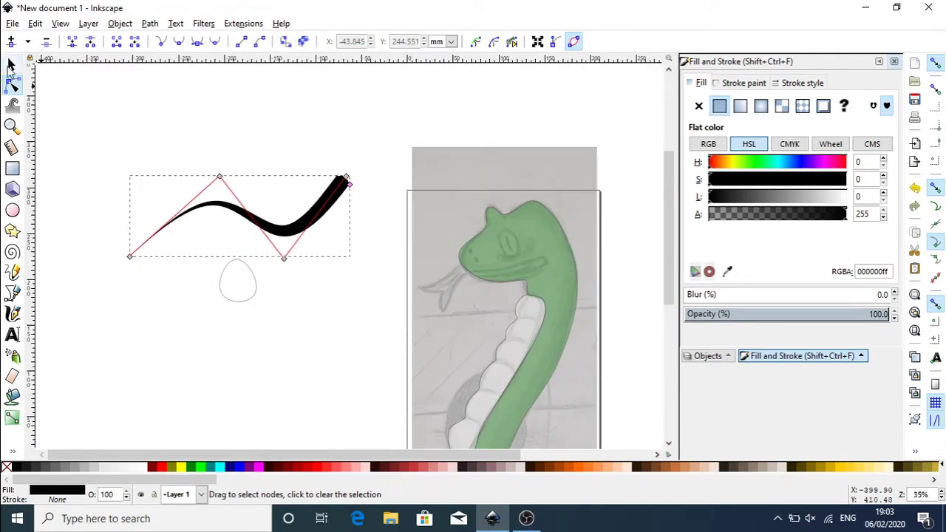
left_click(11, 65)
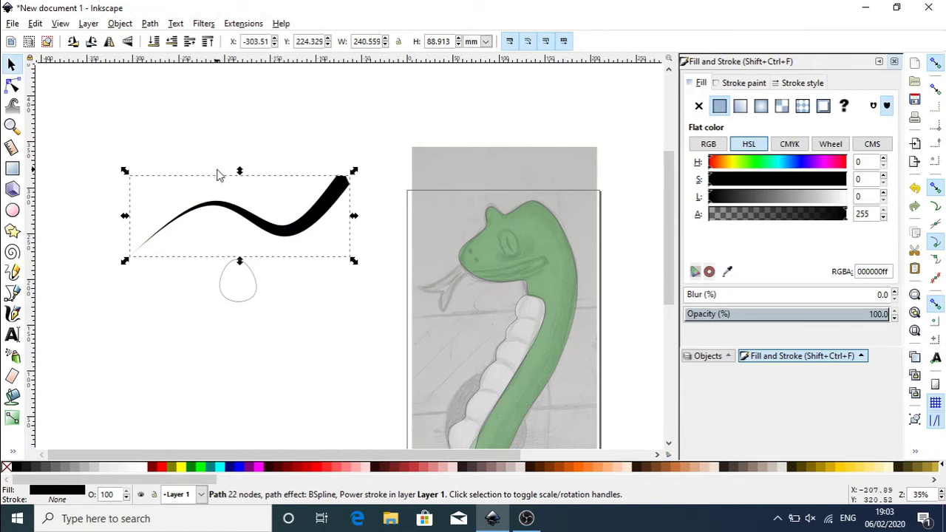
key("Delete")
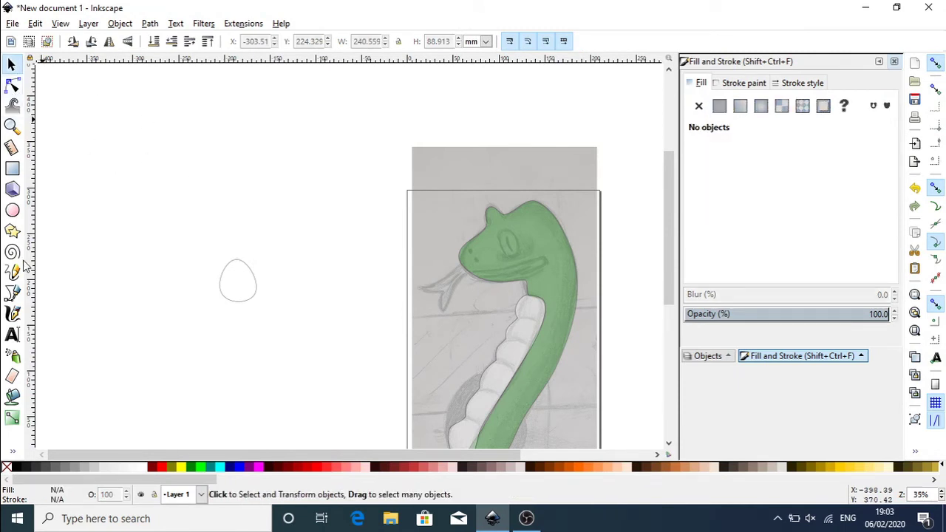
Step: Set the Bezier path shape to Ellipse and draw an open five-point wavy B-spline path above the egg shape
left_click(11, 292)
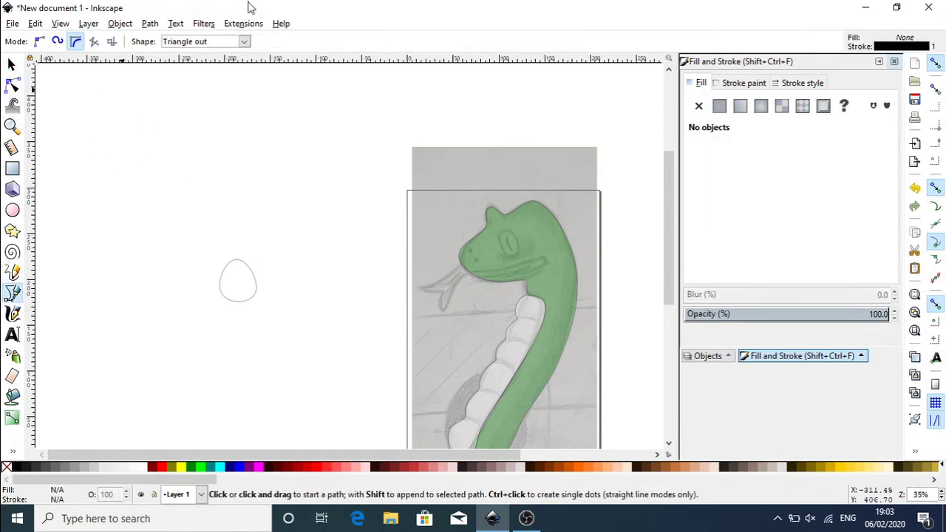
left_click(244, 42)
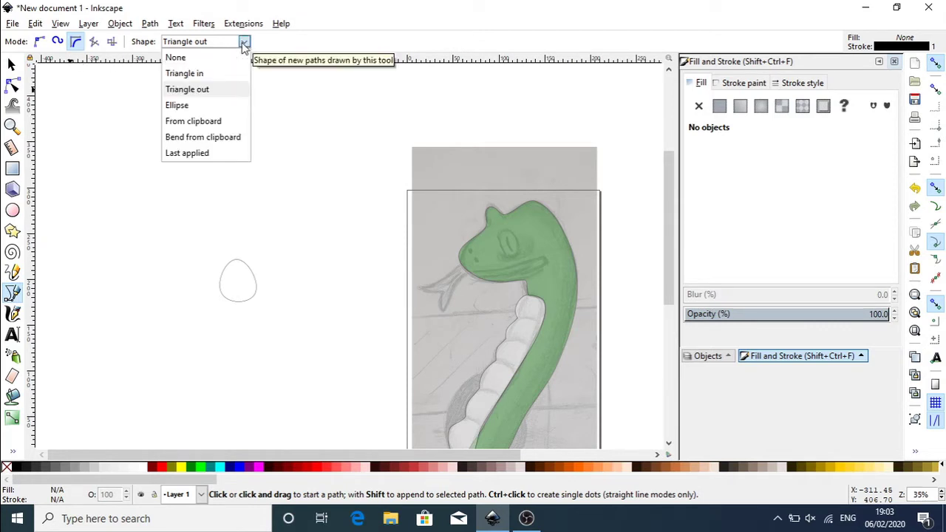
left_click(209, 109)
left_click(102, 213)
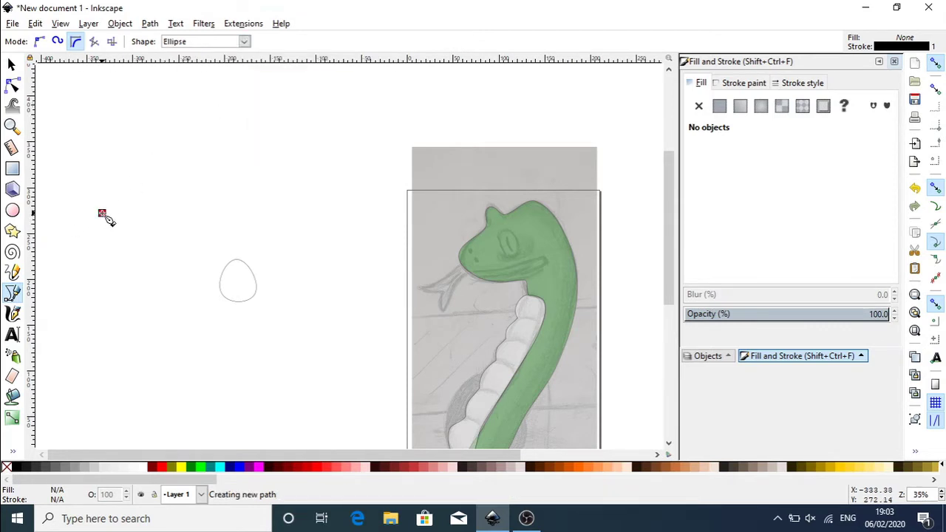
left_click(208, 109)
left_click(230, 219)
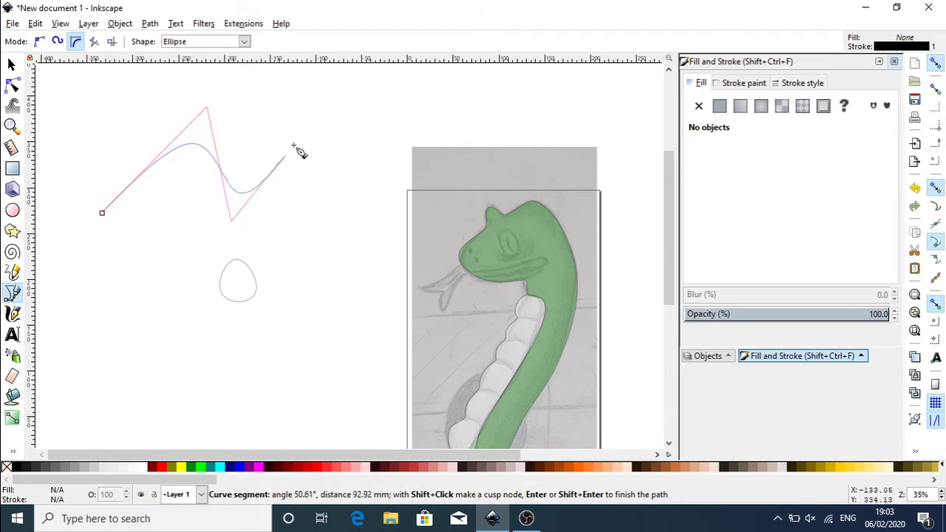
left_click(299, 136)
double_click(314, 210)
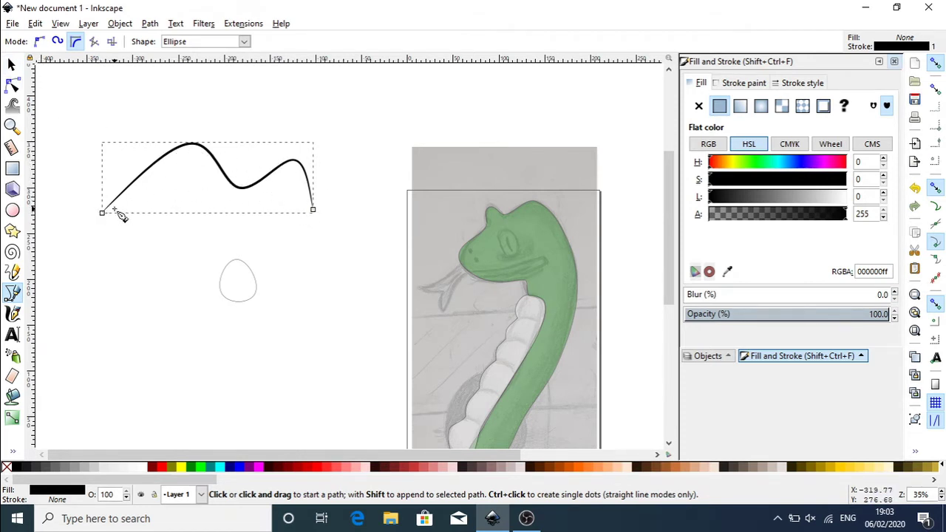
Step: Reshape the Ellipse path by moving its end node inward, shifting the trough node, and pulling the last peak outward
left_click(12, 126)
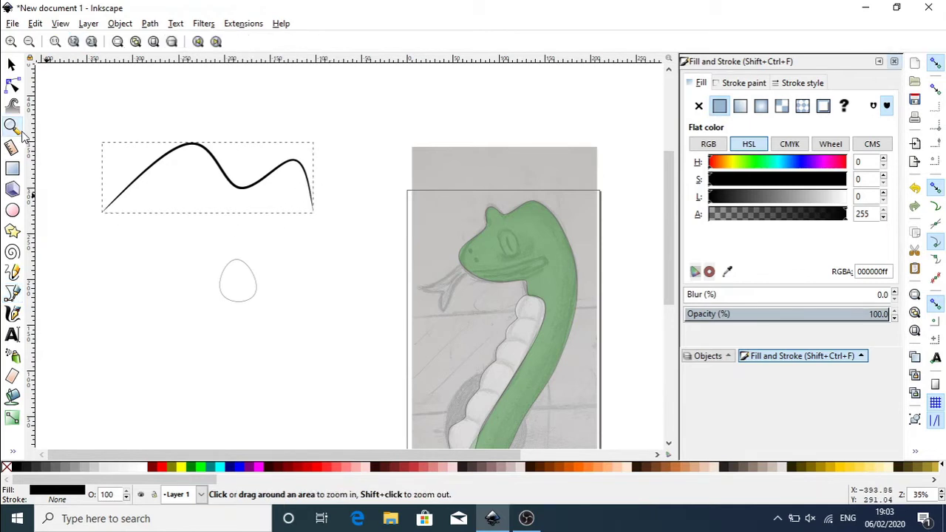
left_click(216, 176)
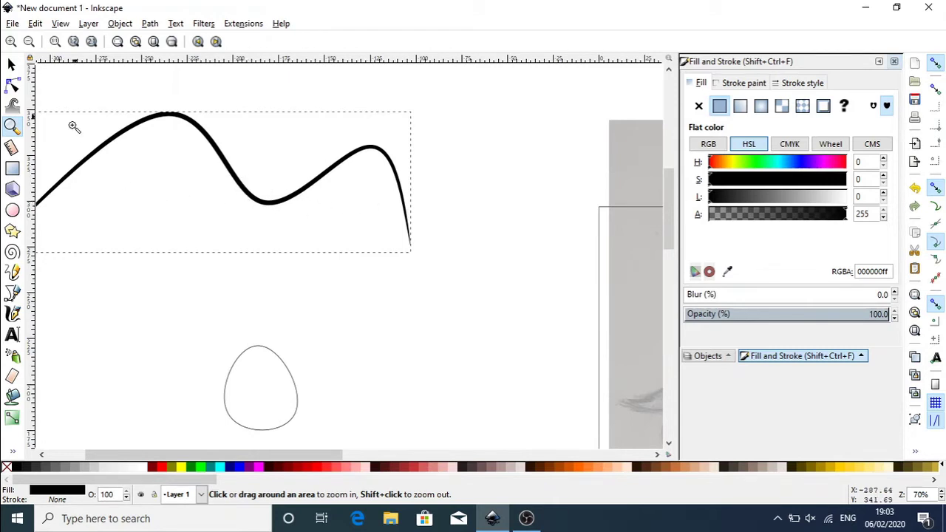
left_click(12, 85)
left_click_drag(410, 248, 354, 263)
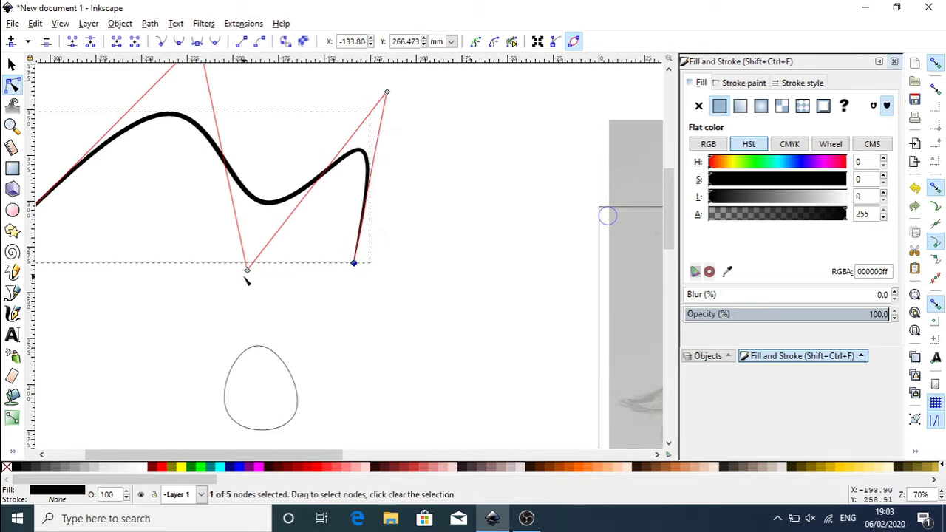
left_click_drag(247, 270, 266, 263)
left_click_drag(363, 148, 417, 147)
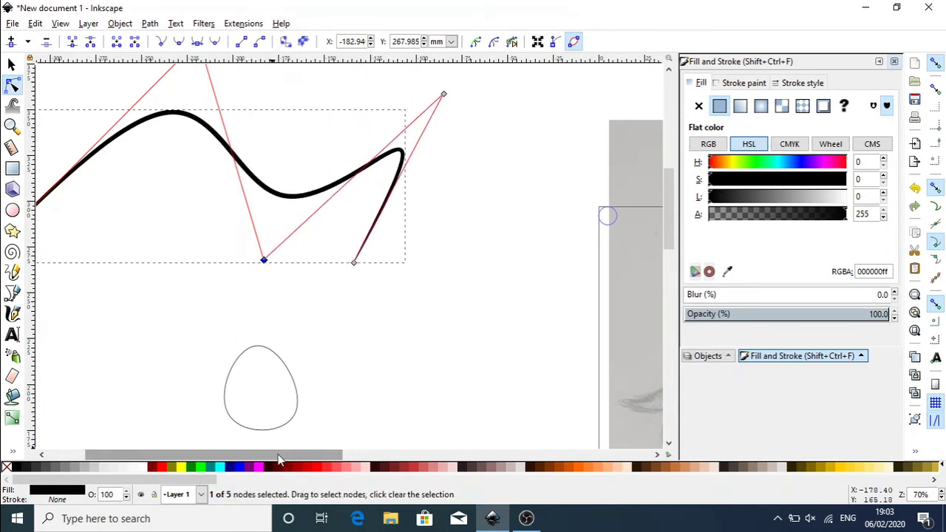
left_click_drag(274, 453, 237, 452)
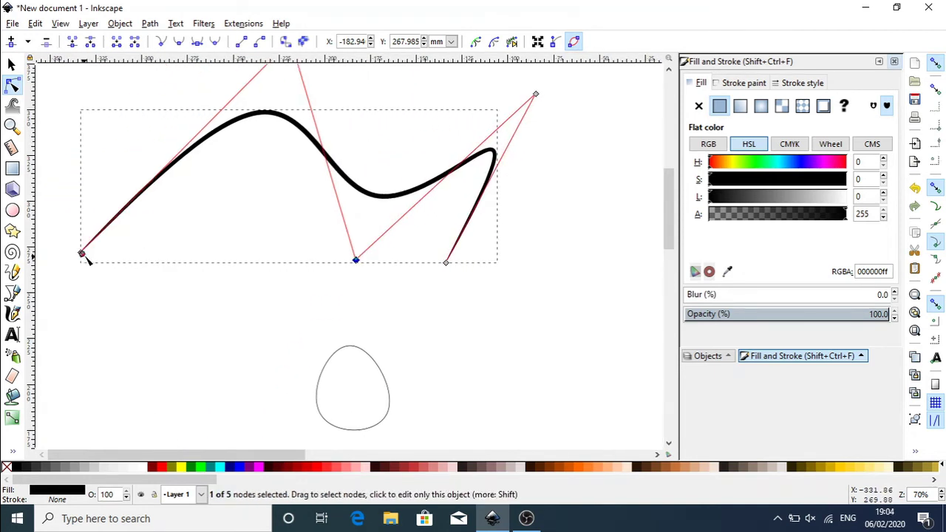
Step: Adjust the start of the wavy Ellipse path at its first node
mouse_move(81, 255)
left_mouse_down()
mouse_move(133, 274)
mouse_move(85, 251)
mouse_move(110, 271)
mouse_move(89, 259)
mouse_move(143, 266)
mouse_move(95, 258)
left_mouse_up()
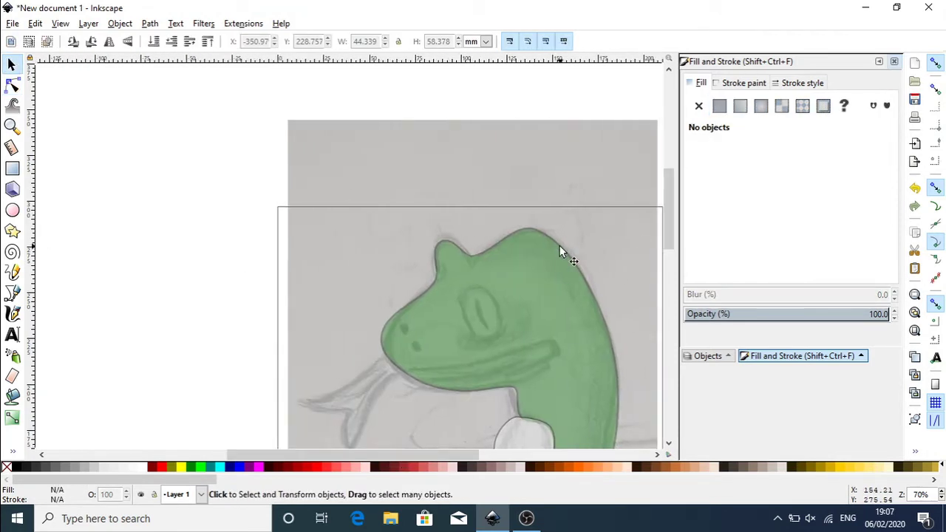
Step: Set up the Bezier tool in B-spline mode with the Triangle in shape for tracing the snake's head details
key("minus")
key("minus")
key("minus")
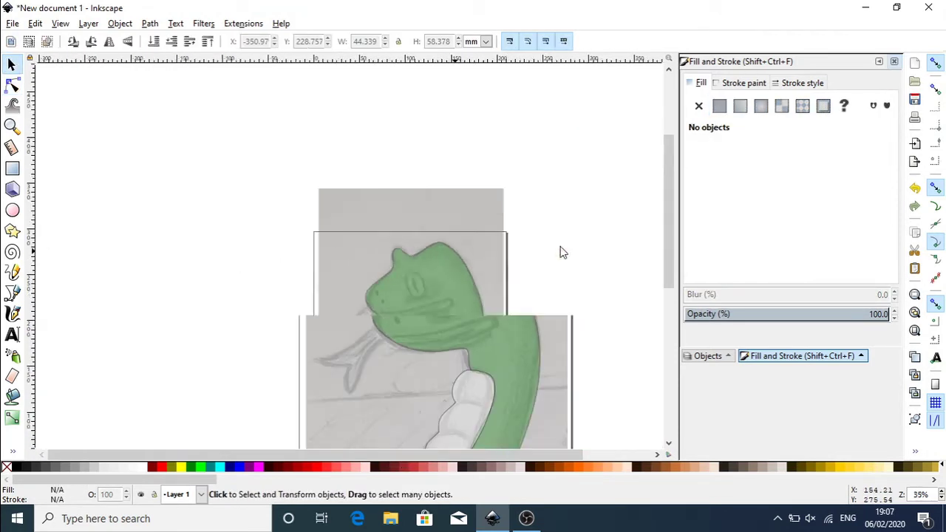
left_click_drag(670, 204, 678, 247)
key("plus")
key("plus")
key("plus")
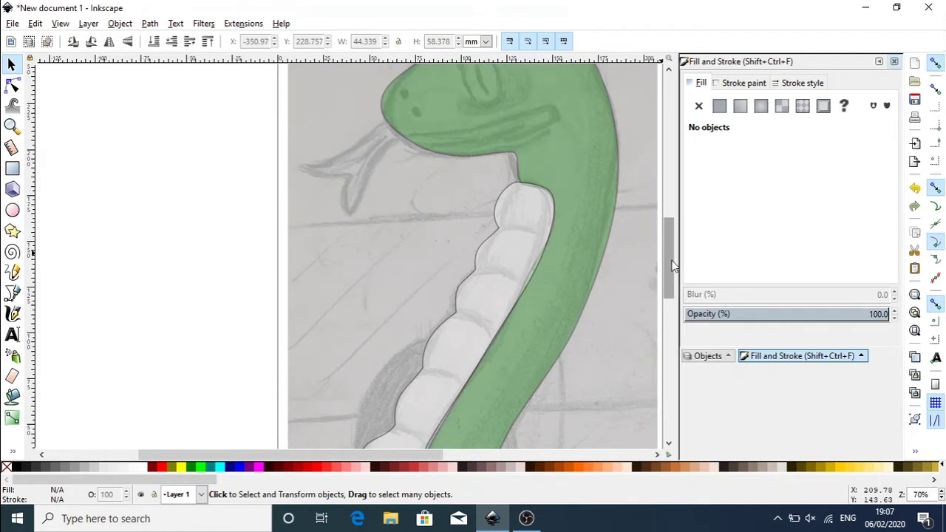
left_click_drag(673, 266, 672, 264)
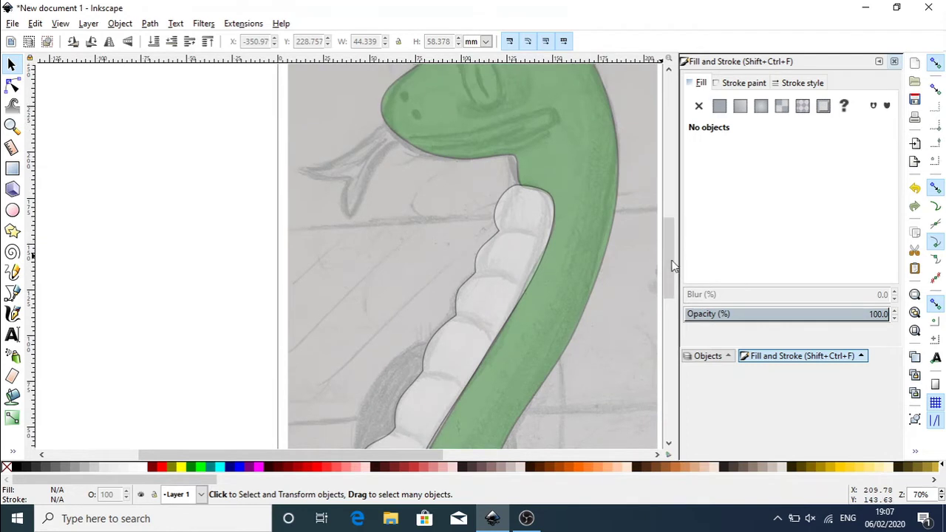
left_click(12, 292)
left_click(243, 42)
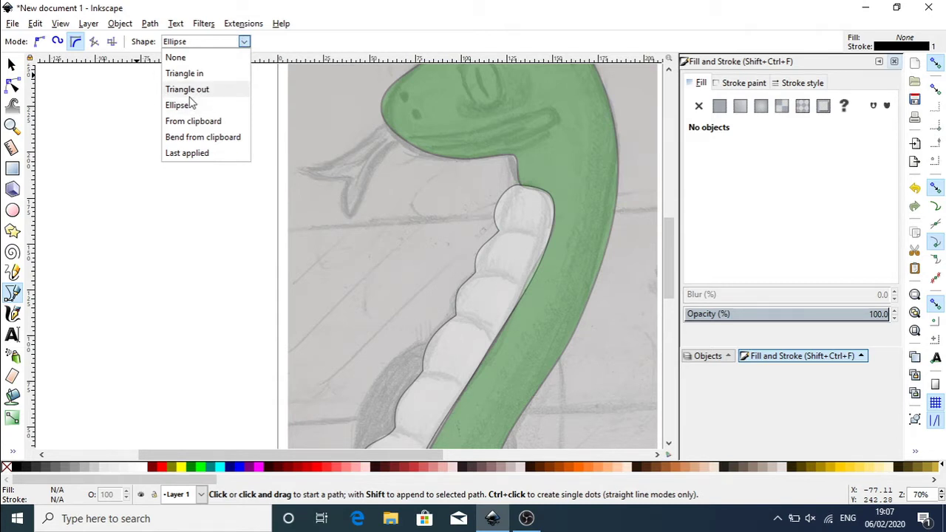
left_click(188, 73)
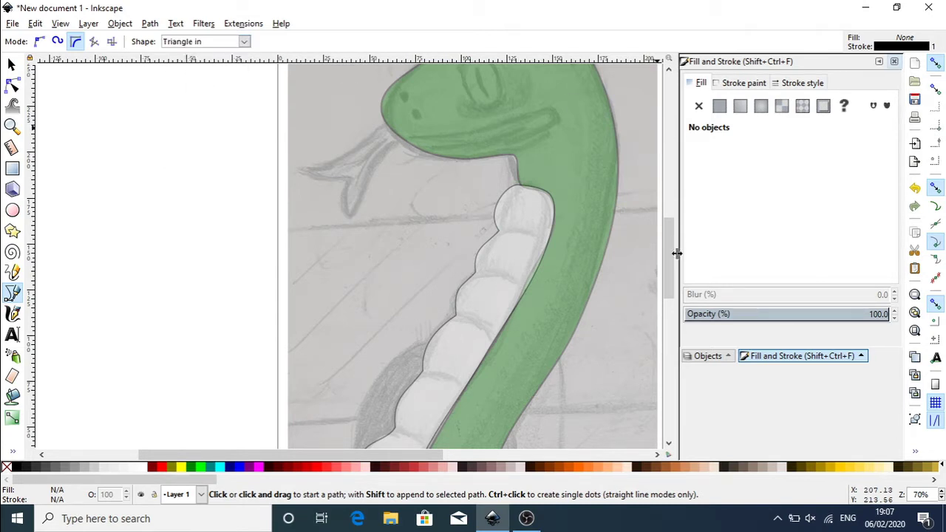
scroll(669, 252, "up", 4)
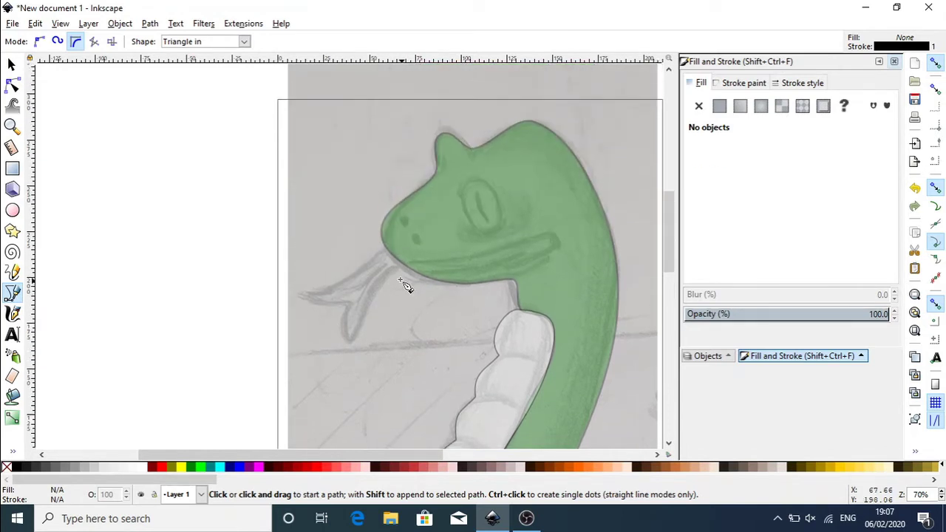
left_click(76, 42)
Step: Try to trace the snake's eye outline as a closed B-spline path, and undo it
left_click(410, 264)
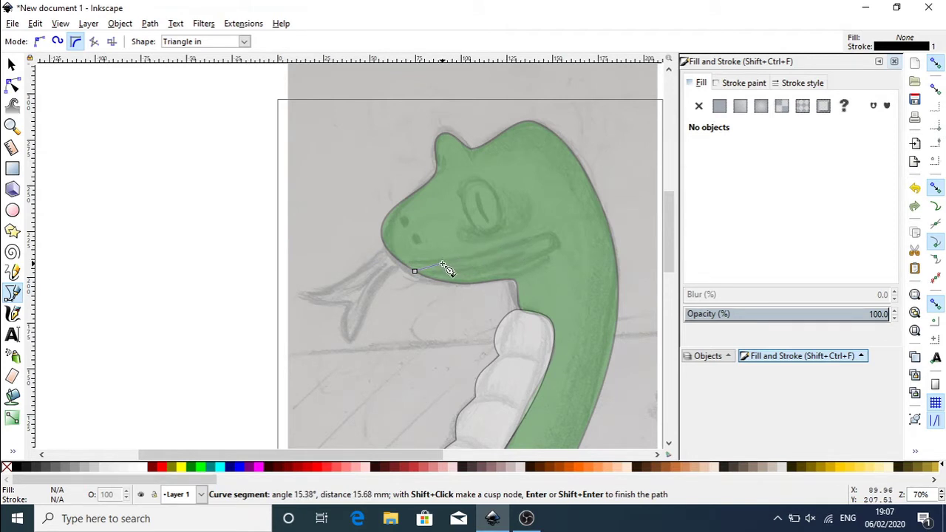
key("Escape")
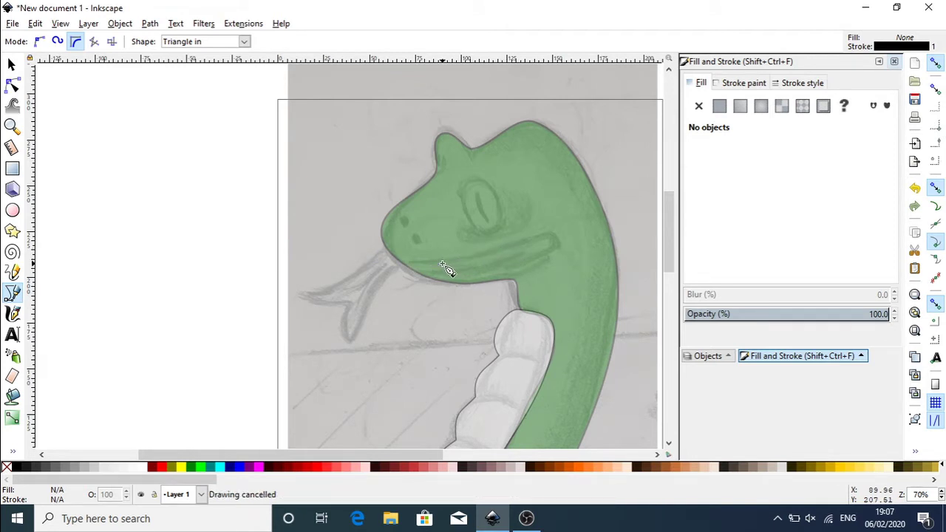
left_click(470, 218)
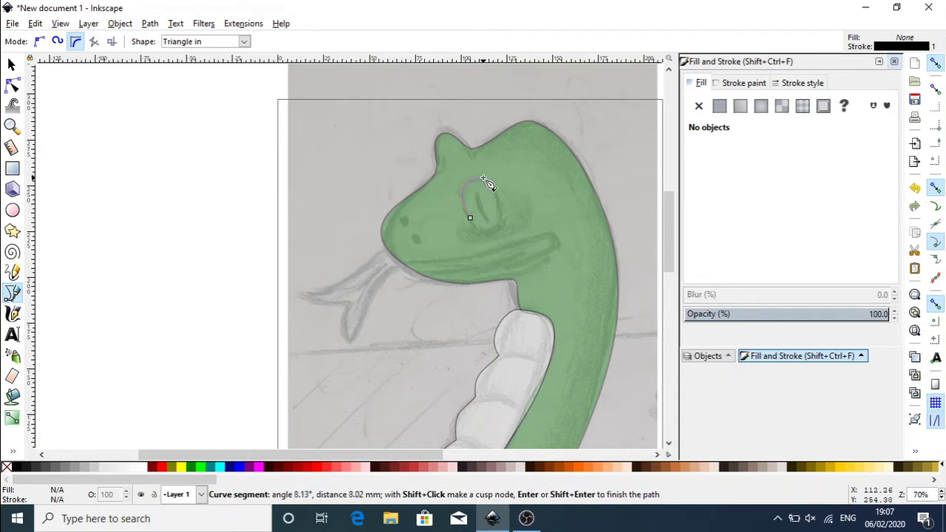
left_click(471, 219)
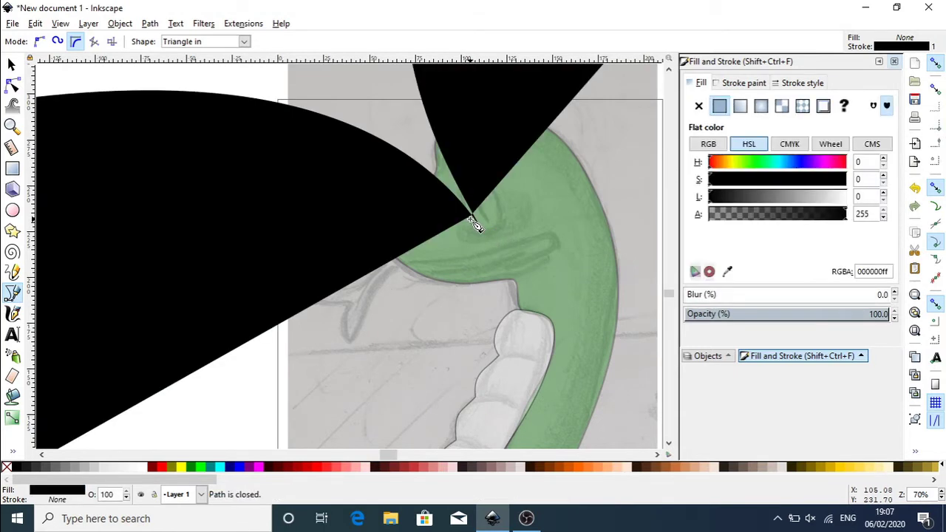
key("ctrl+z")
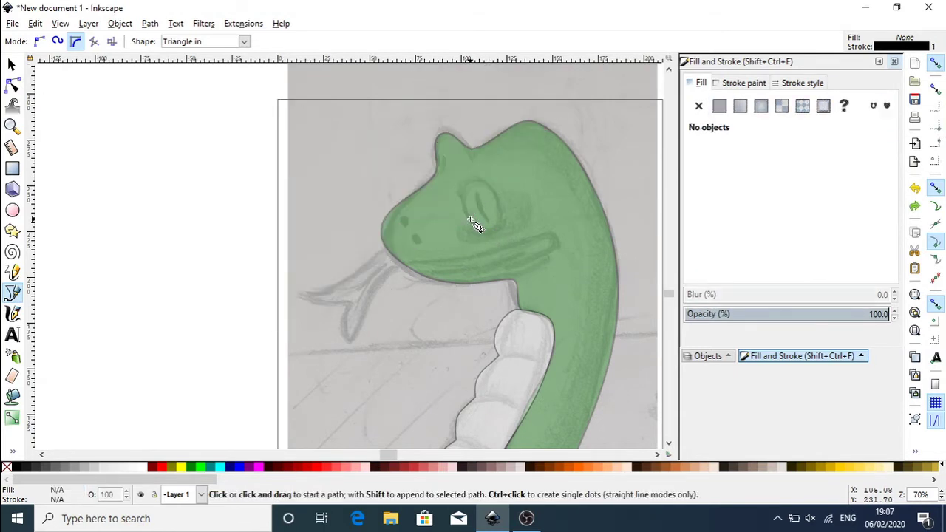
Step: Trace the snake's eye outline as an open B-spline path, ending just below its starting node
left_click(463, 201)
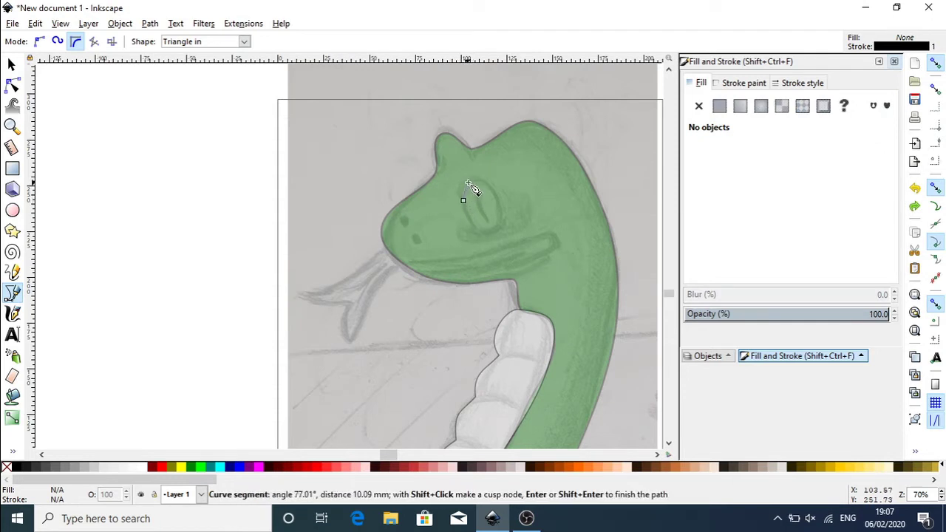
left_click(501, 220)
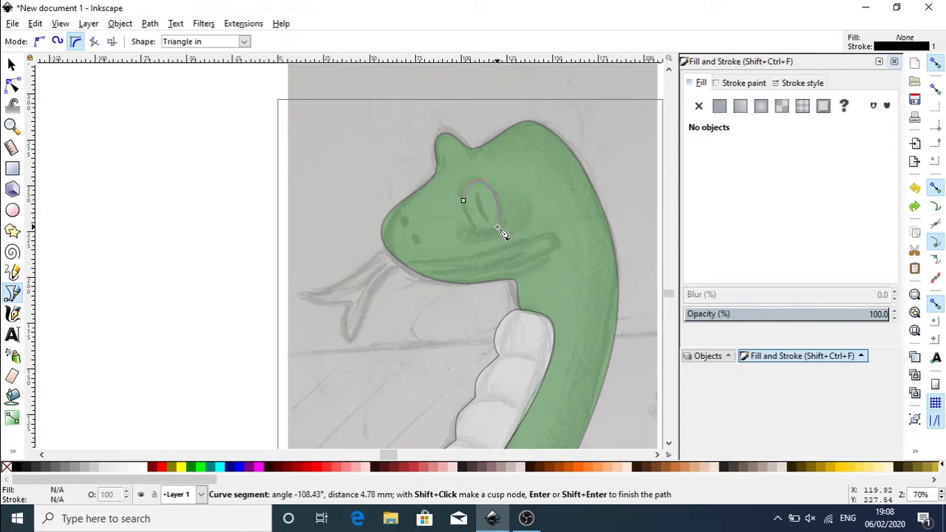
left_click(464, 204)
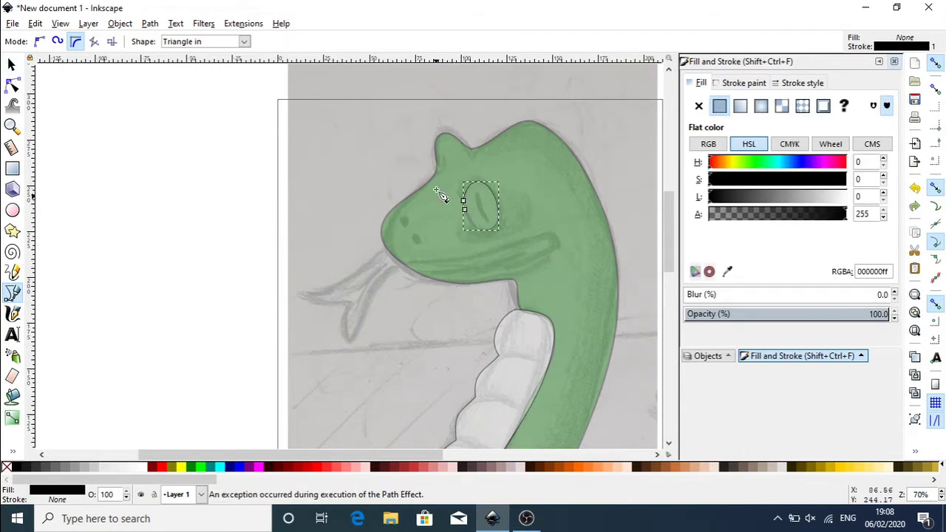
Step: Widen the tapered stroke of the eye outline at its starting node using the width control point
key("plus")
key("plus")
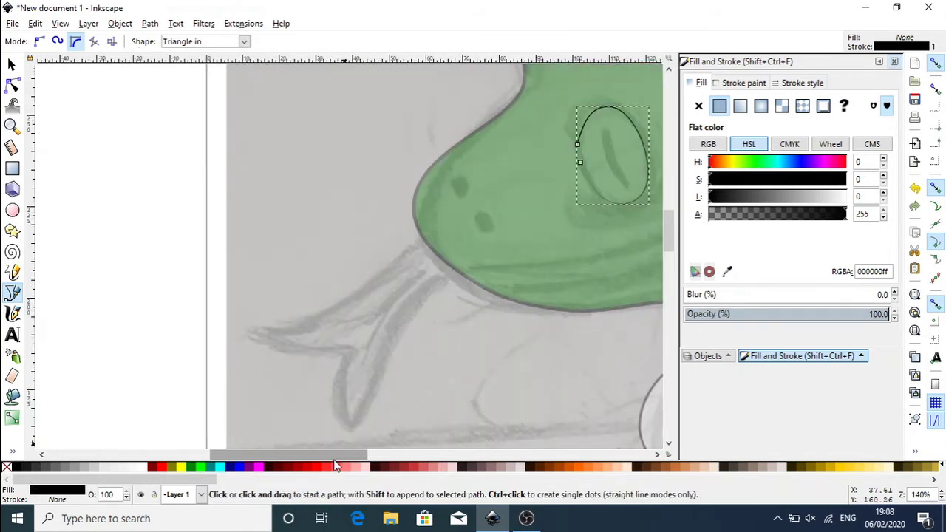
left_click_drag(315, 455, 395, 454)
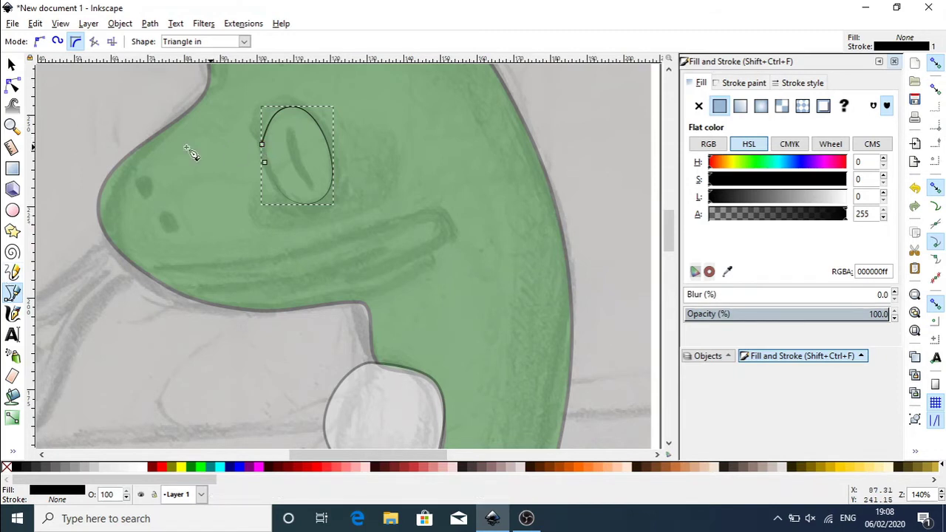
left_click(10, 86)
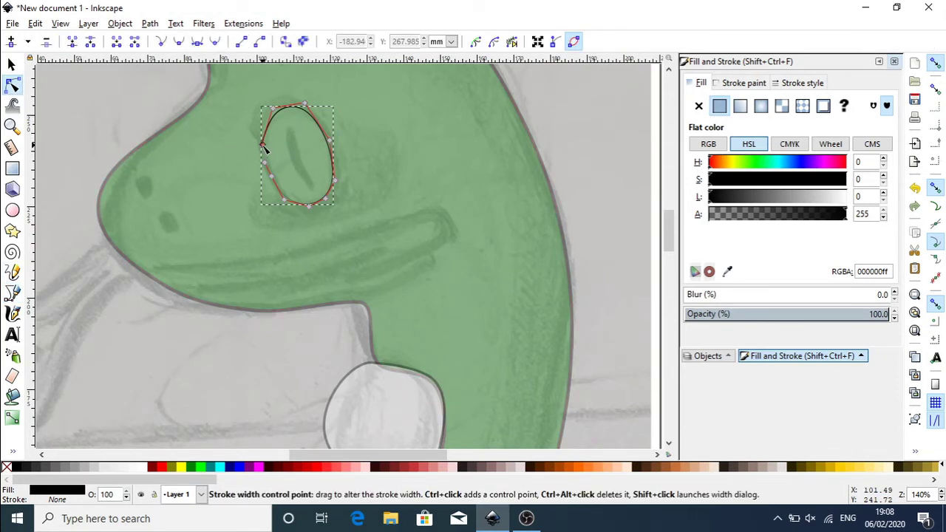
left_click_drag(267, 152, 268, 143)
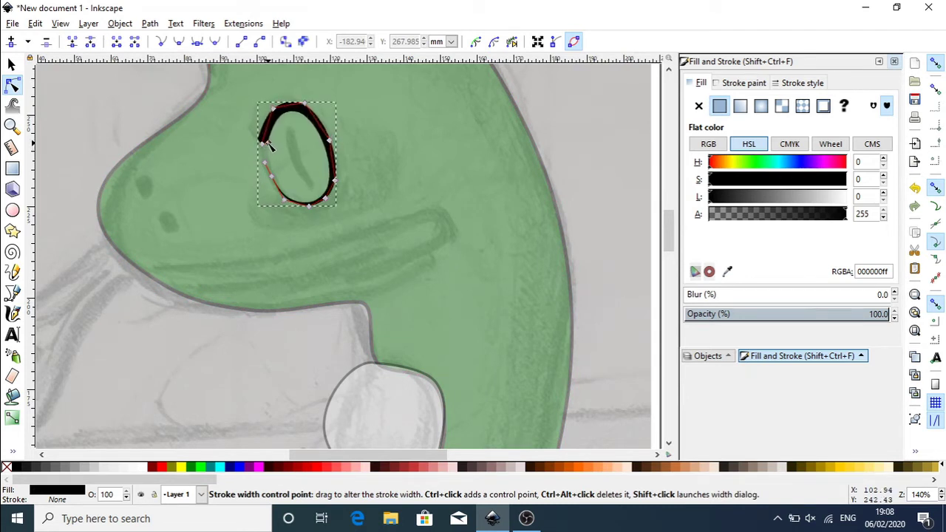
left_click(401, 178)
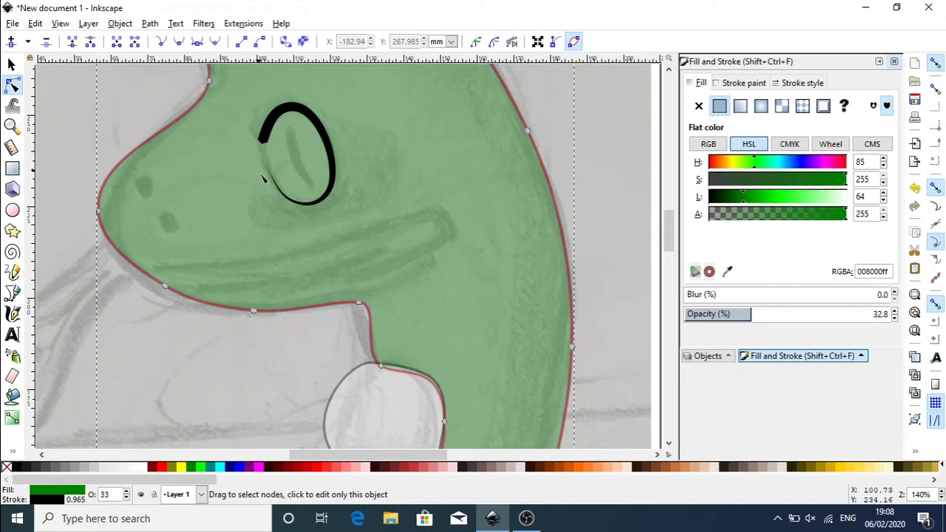
Step: Switch the Bezier path shape to Ellipse and draw the slit pupil inside the eye as a single slanted segment
left_click(11, 272)
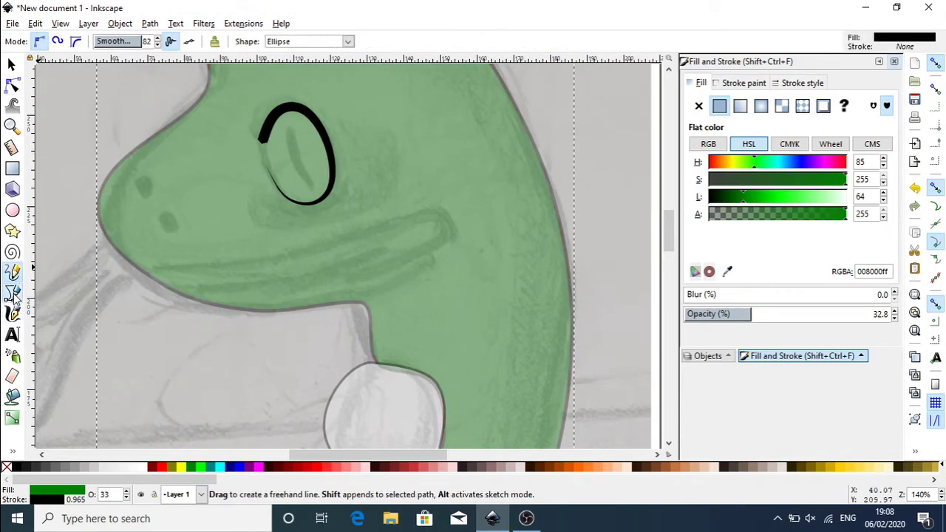
left_click(12, 292)
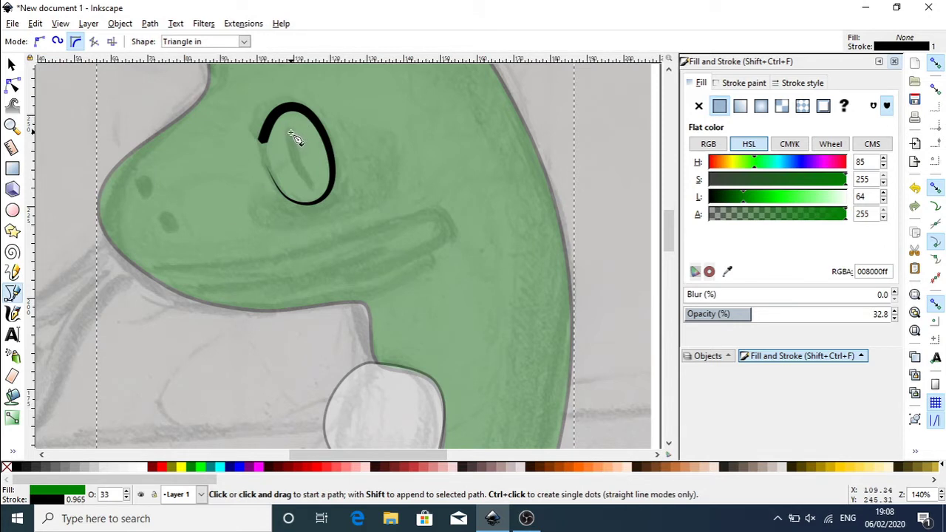
left_click(244, 43)
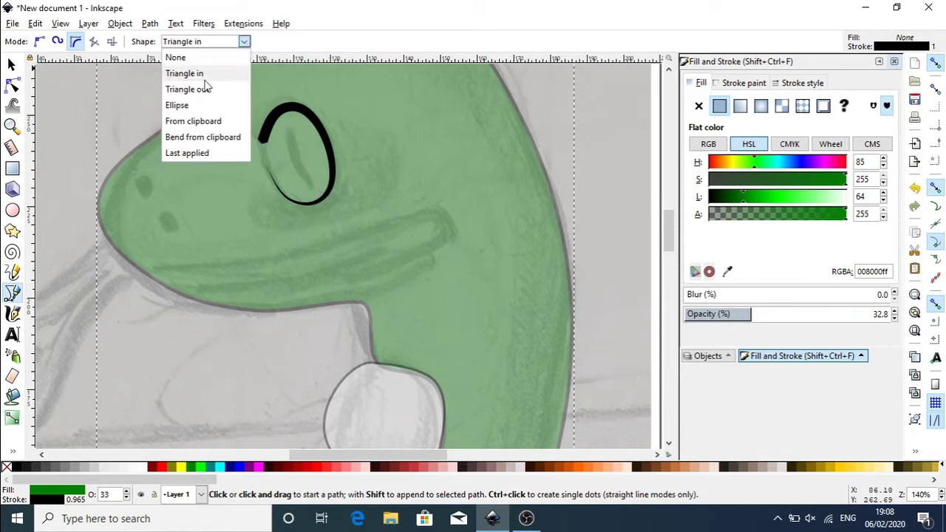
left_click(194, 105)
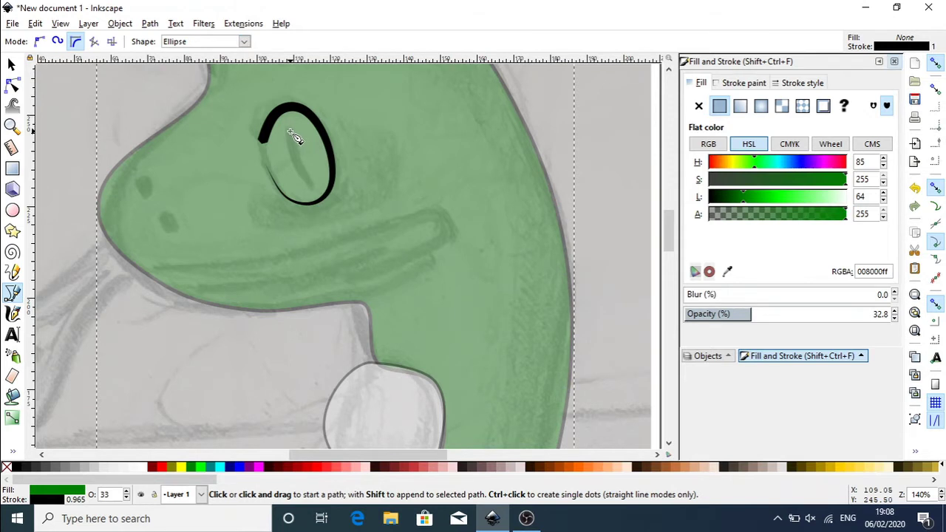
left_click(289, 131)
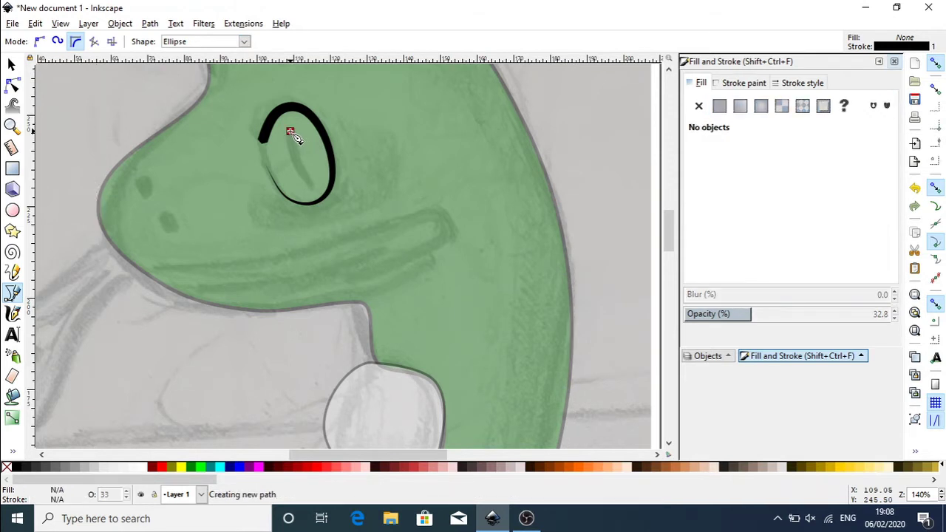
double_click(312, 185)
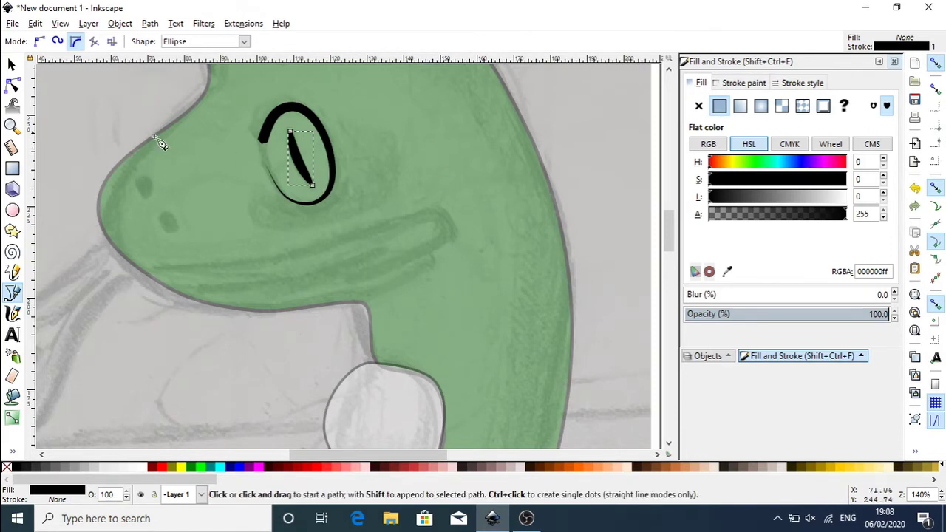
Step: Draw the snake's two nostrils as very short Ellipse-shaped segments over the sketched dots
left_click(145, 182)
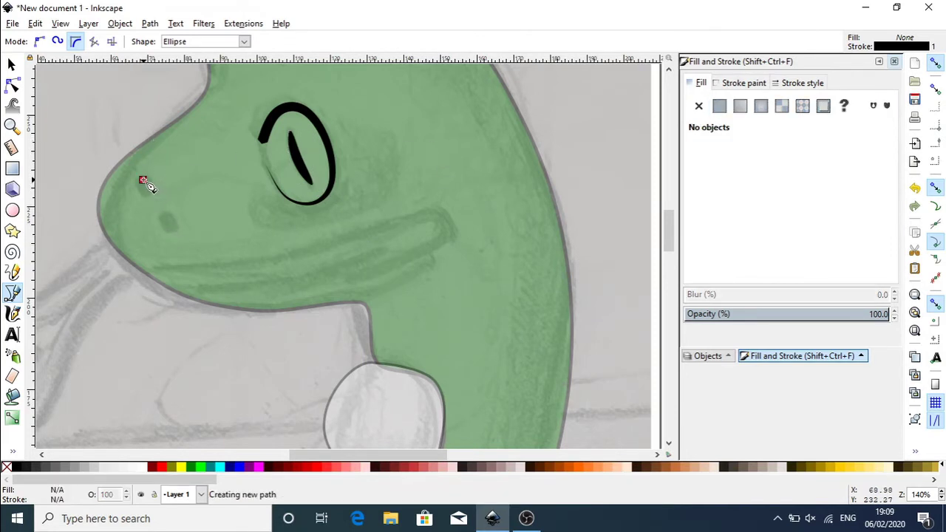
double_click(148, 189)
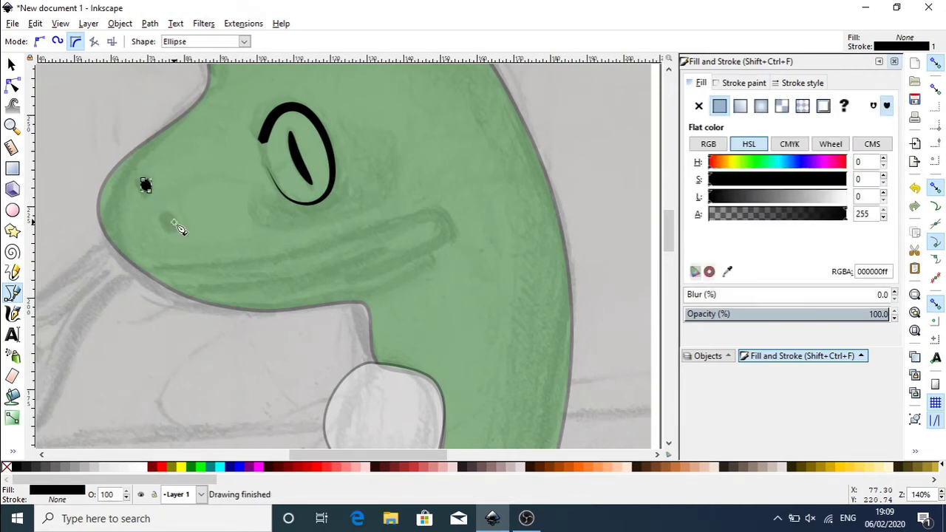
left_click(167, 219)
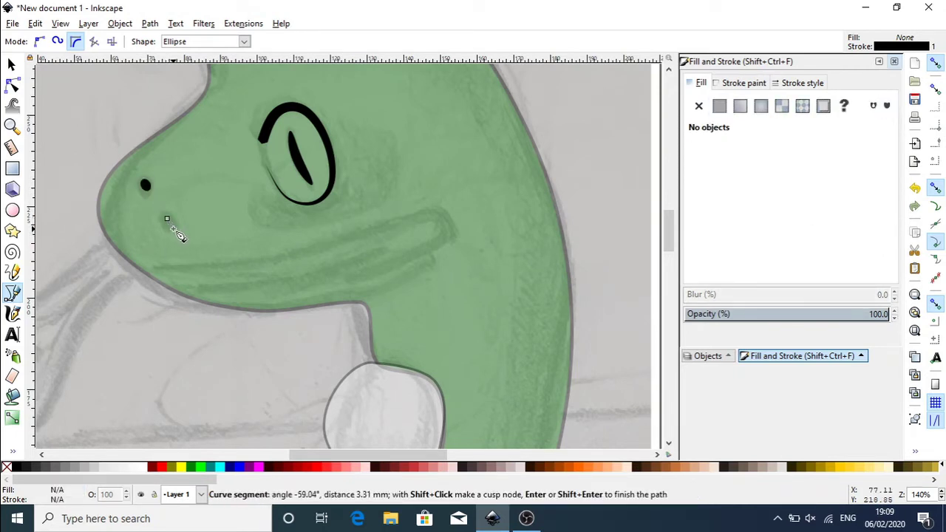
double_click(171, 225)
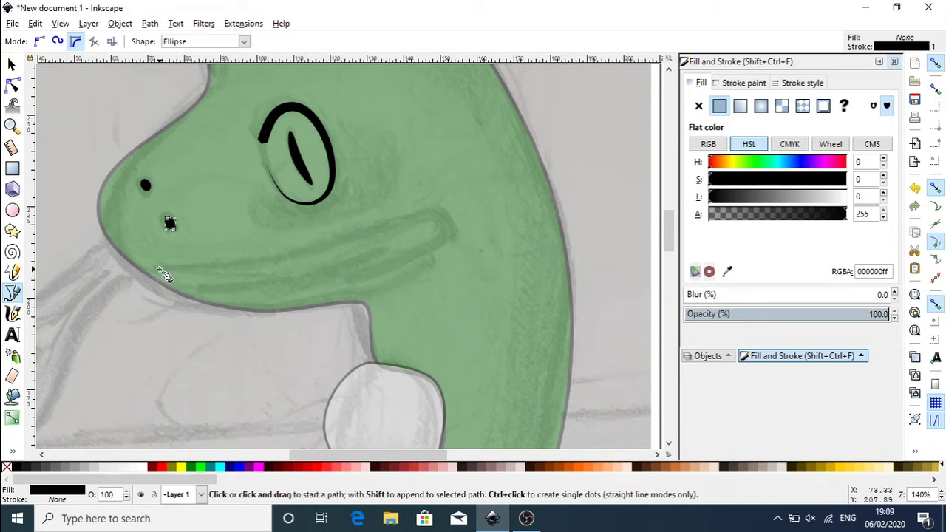
Step: Trace the mouth as an open Ellipse-shaped B-spline path from the snout, around the mouth corner and back to the lower jaw
left_click(159, 269)
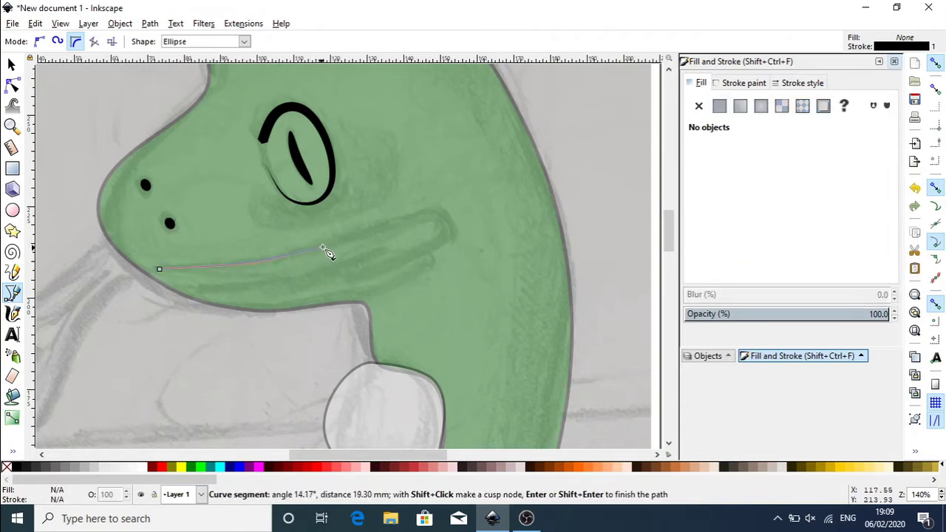
left_click(329, 242)
left_click(437, 215)
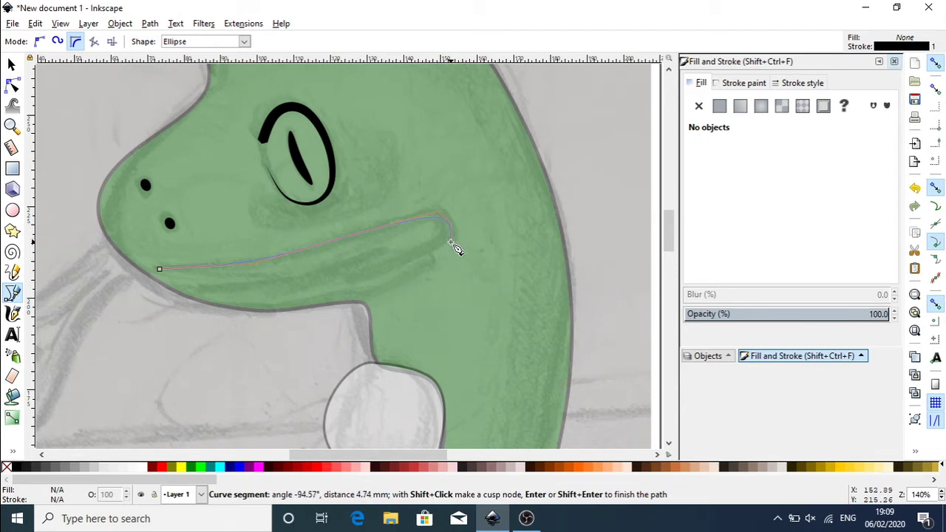
left_click(428, 256)
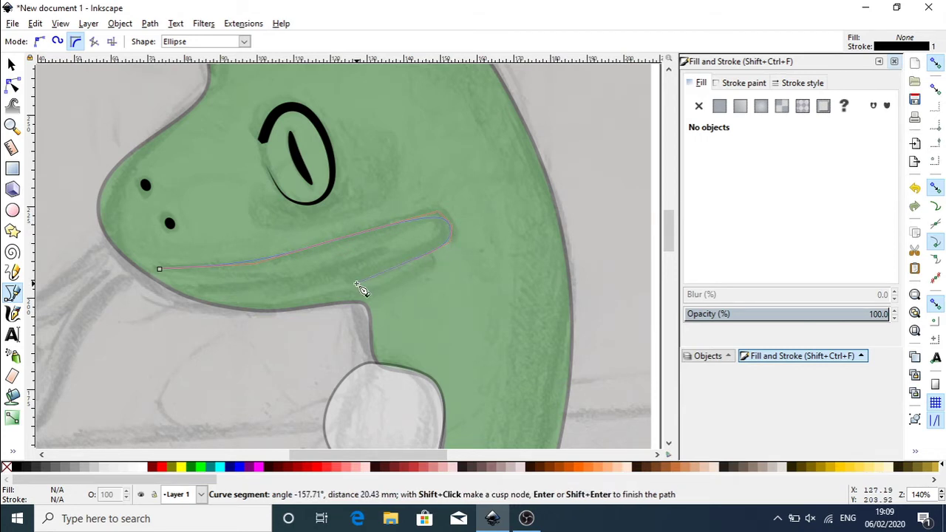
left_click(356, 284)
left_click(287, 307)
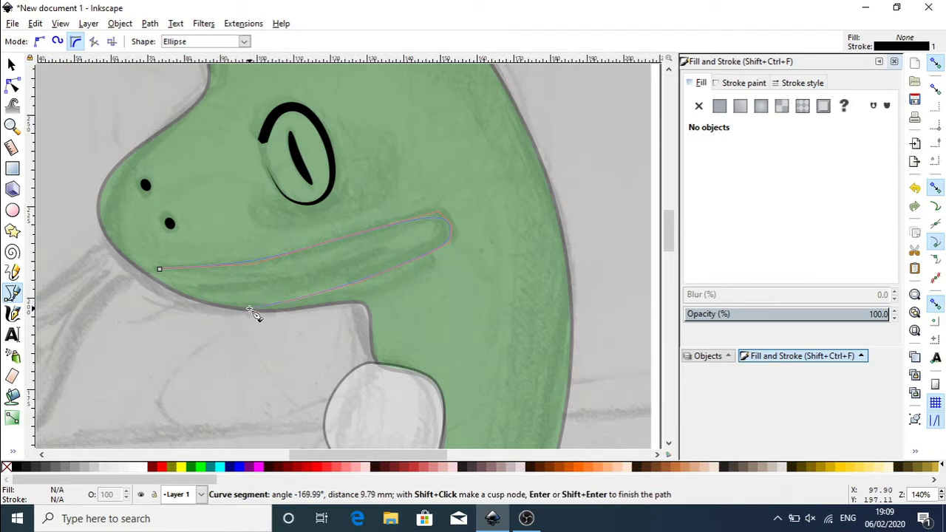
double_click(250, 308)
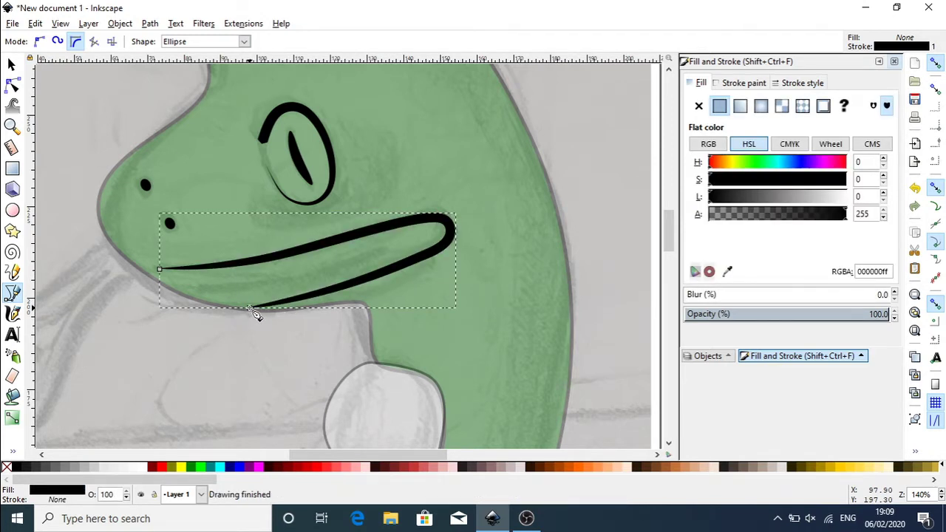
Step: Nudge the mouth outline very slightly toward the neck
left_click(11, 64)
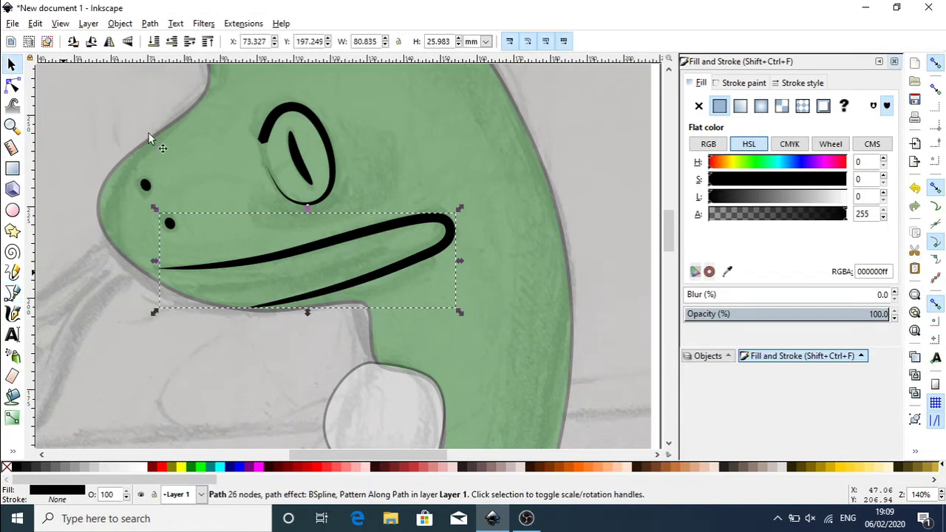
left_click_drag(334, 251, 337, 251)
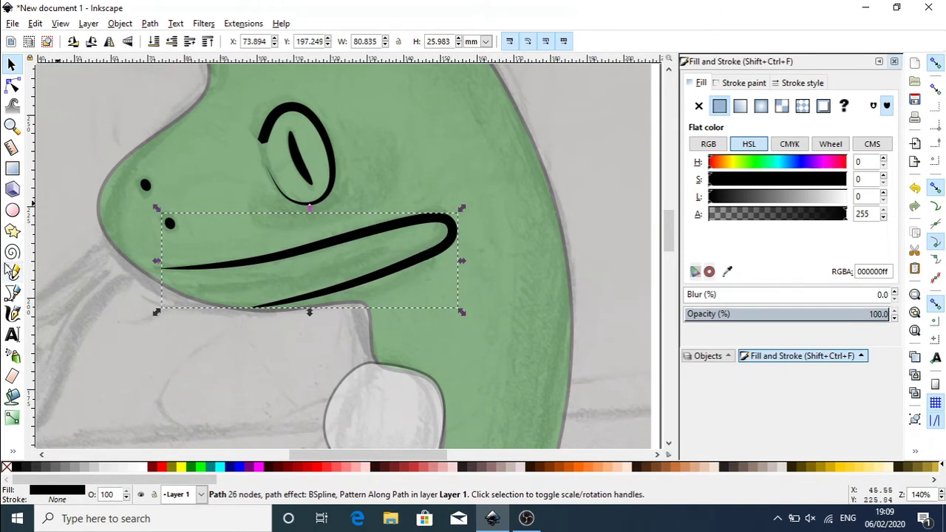
Step: Switch the Bezier path shape to Triangle out and draw a curved B-spline line inside the mouth, from the lower jaw toward the mouth corner
left_click(11, 293)
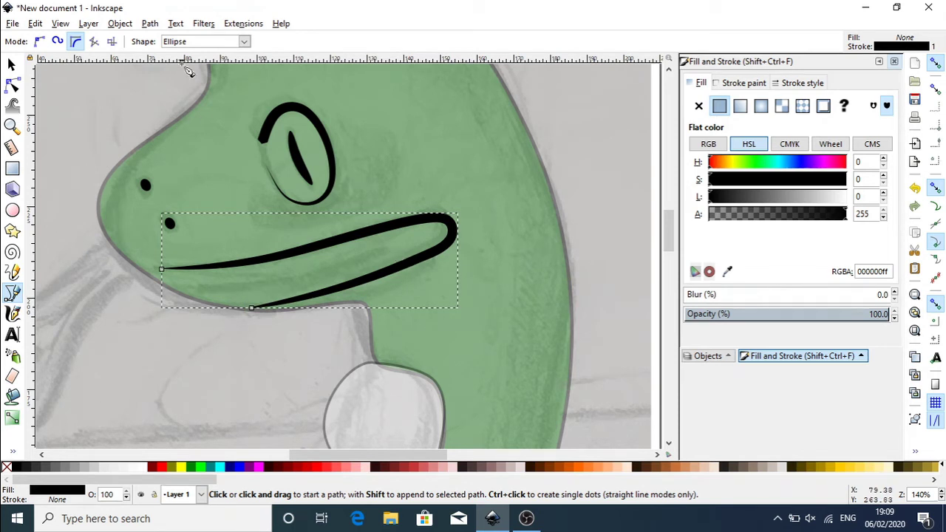
left_click(244, 41)
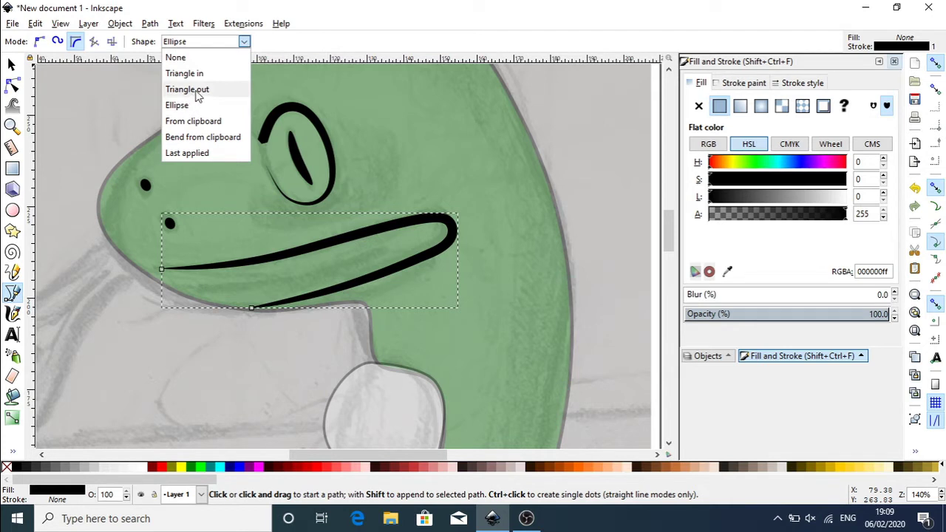
left_click(194, 89)
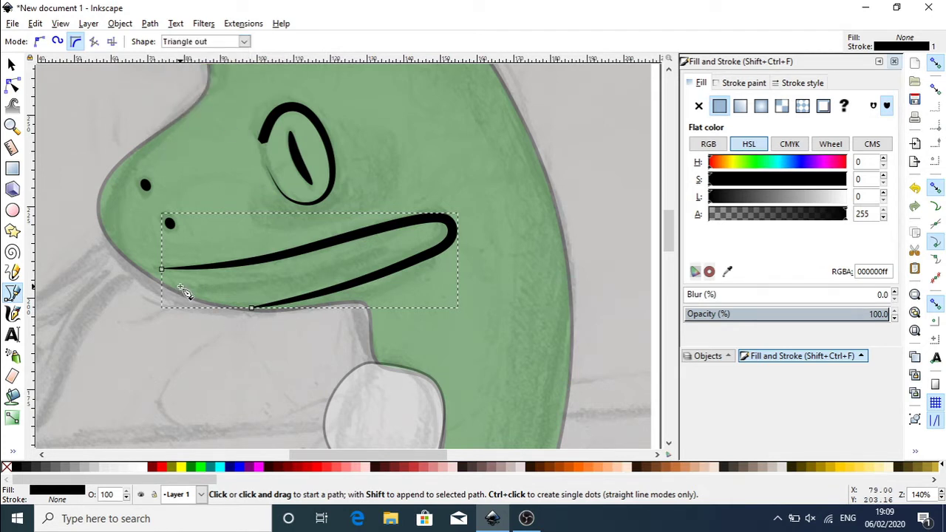
left_click(180, 286)
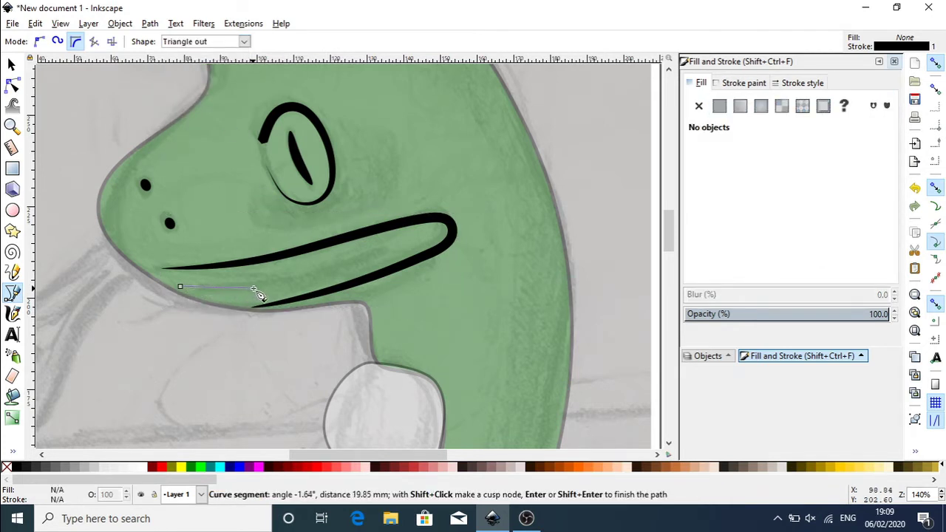
left_click(384, 249)
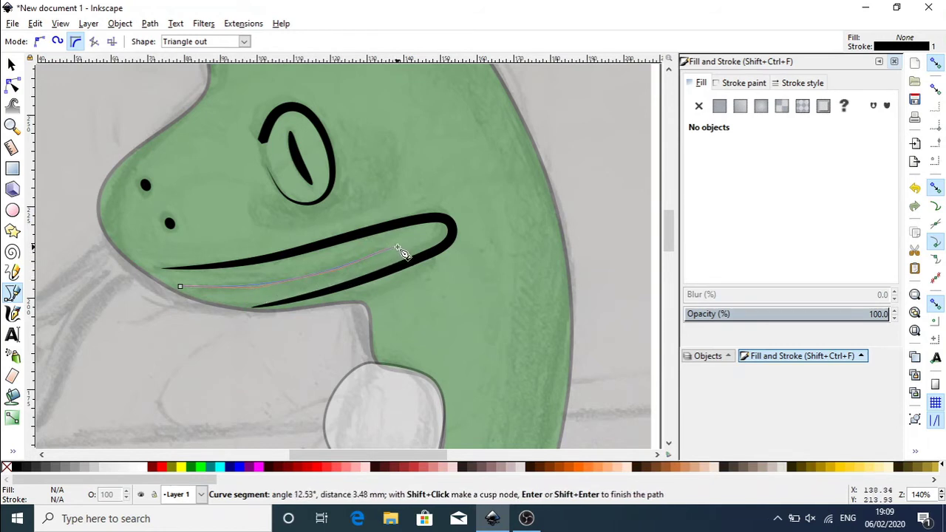
double_click(397, 248)
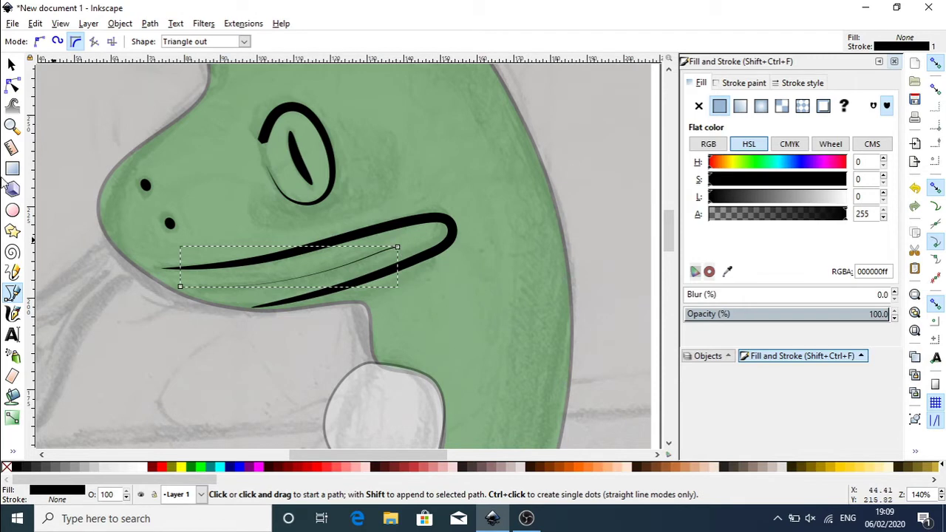
Step: Thicken the inner mouth line at its end near the mouth corner using the width control point
left_click(12, 126)
triple_click(393, 249)
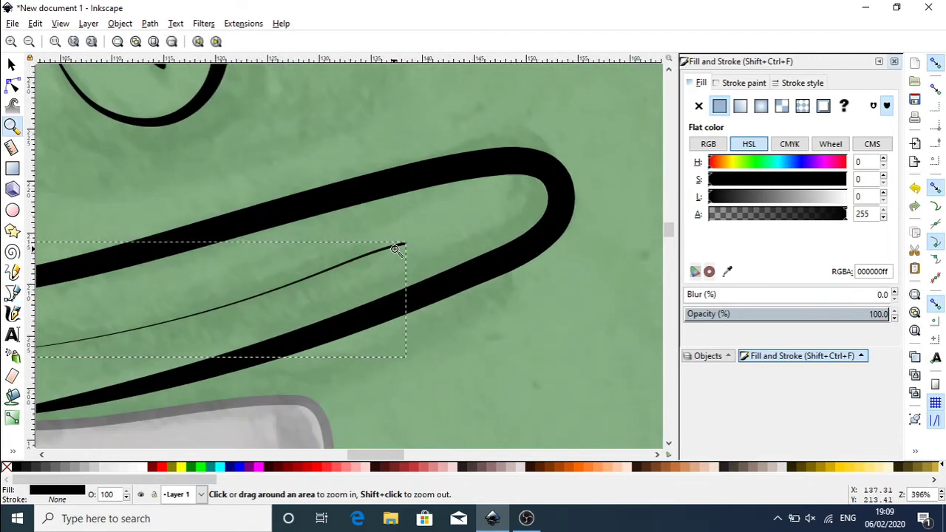
left_click(12, 85)
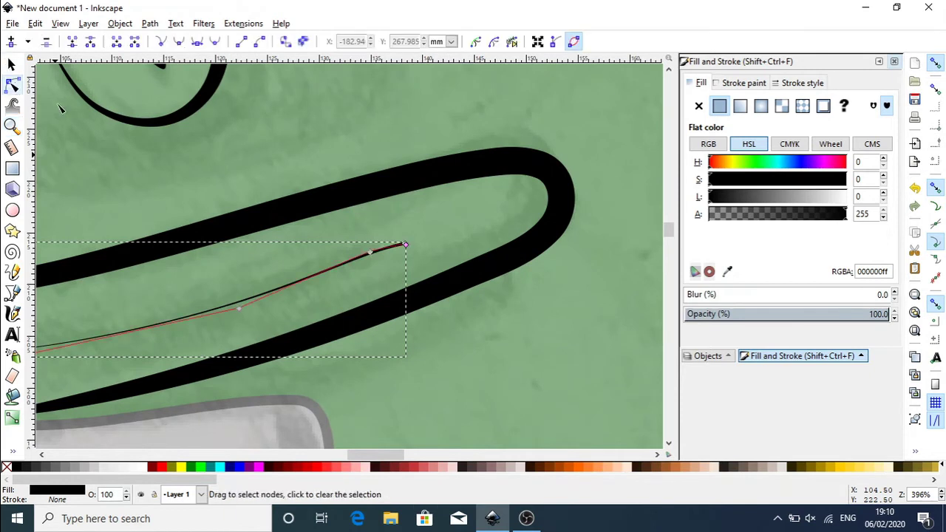
mouse_move(405, 249)
left_mouse_down()
mouse_move(416, 256)
mouse_move(384, 263)
mouse_move(385, 272)
left_mouse_up()
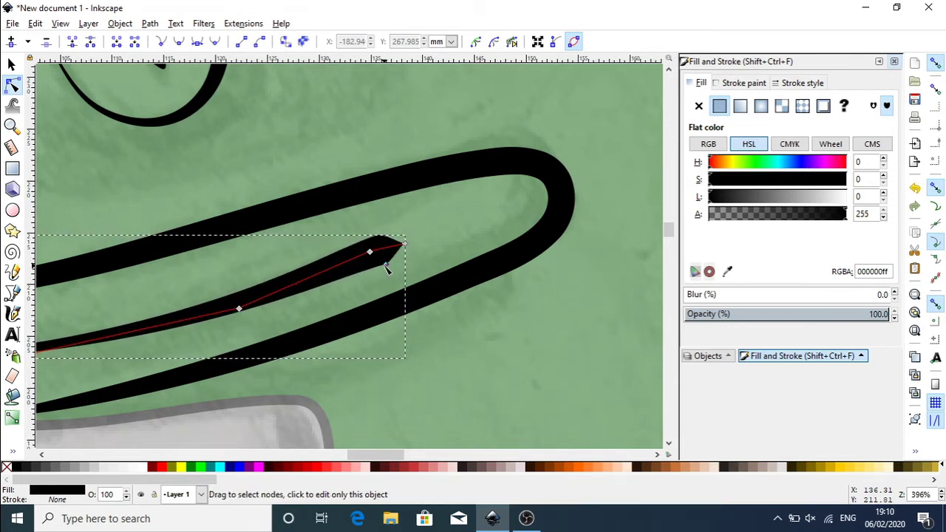
Step: Refine the inner mouth line by shifting its starting node toward the jaw edge and repositioning its middle node
scroll(385, 270, "down", 3, "ctrl")
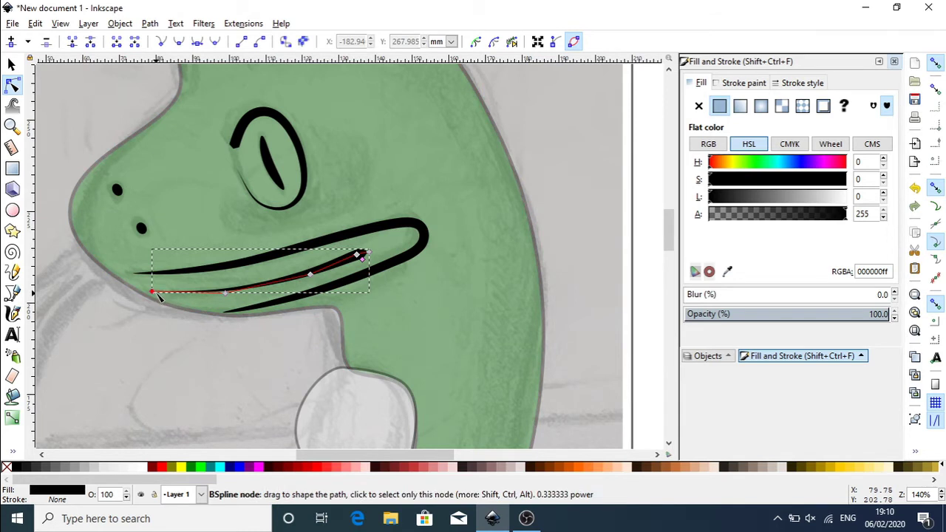
left_click_drag(159, 295, 161, 300)
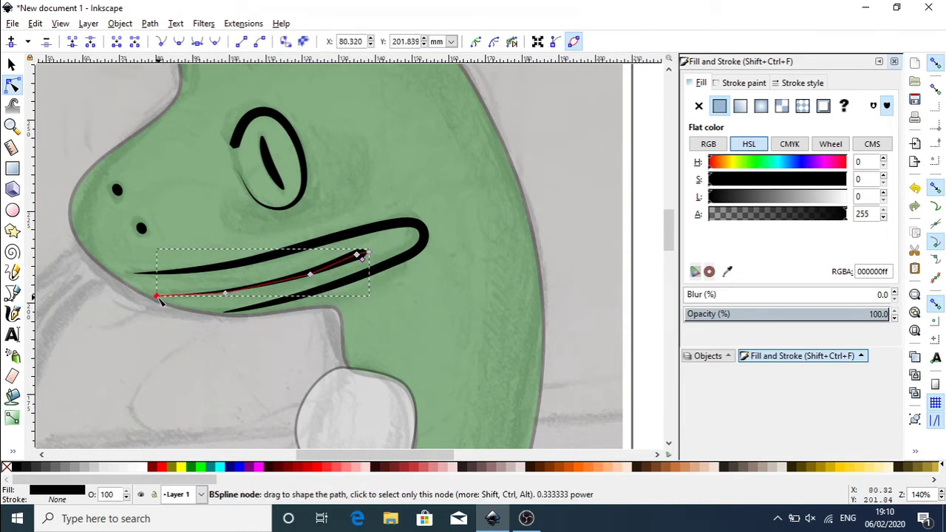
left_click(406, 314)
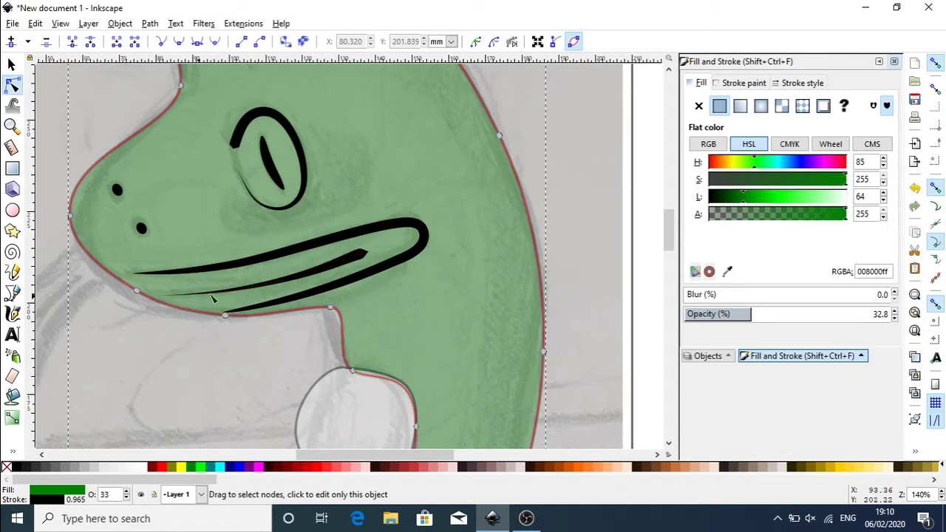
left_click(353, 266)
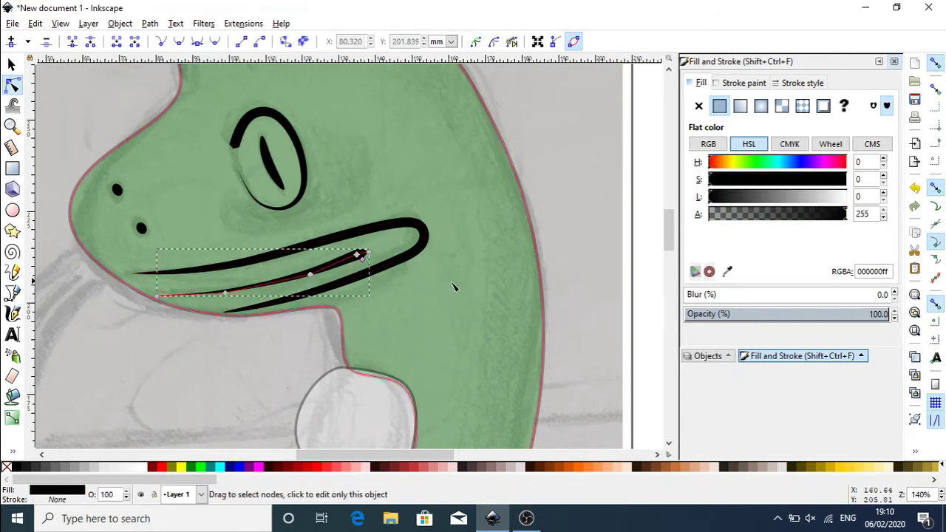
left_click_drag(317, 275, 287, 278)
left_click(417, 301)
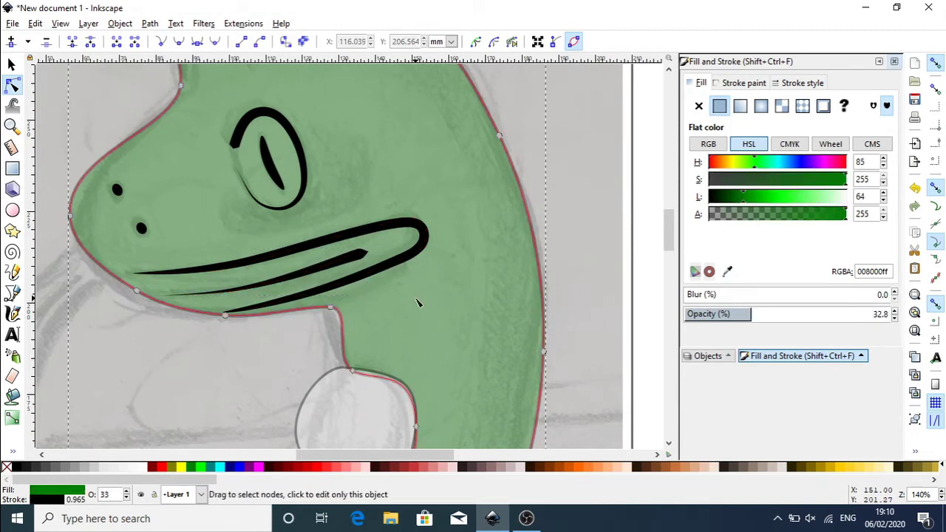
Step: Lower the opacity of the snake's green body shape to 13.9%
left_click(586, 207)
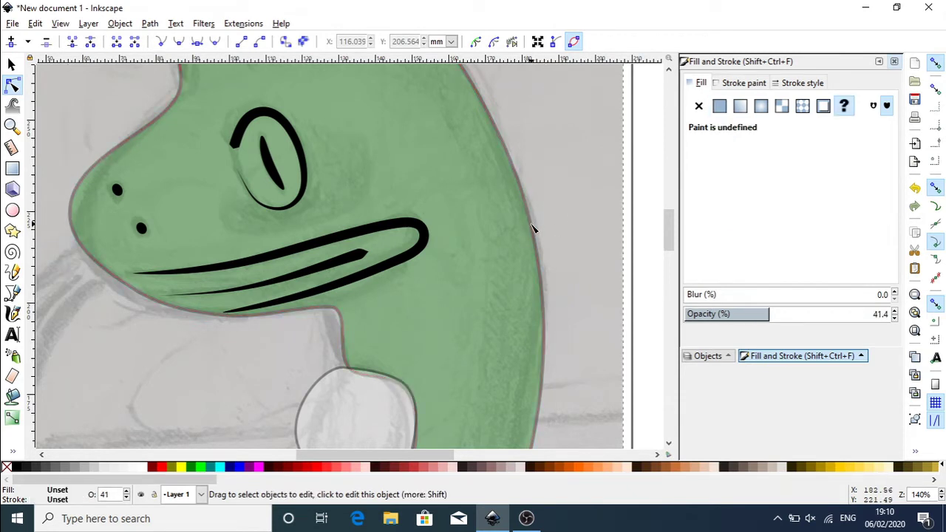
left_click(534, 229)
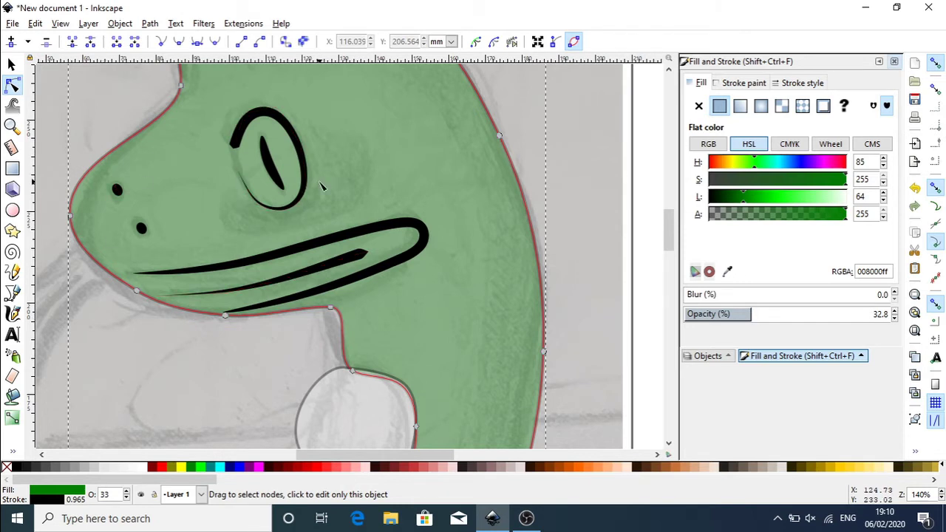
key("minus")
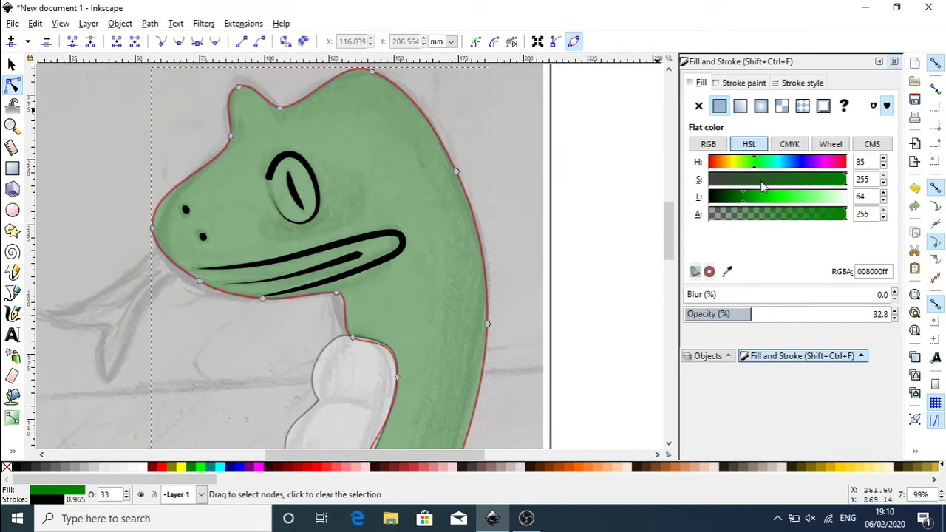
left_click_drag(735, 316, 711, 316)
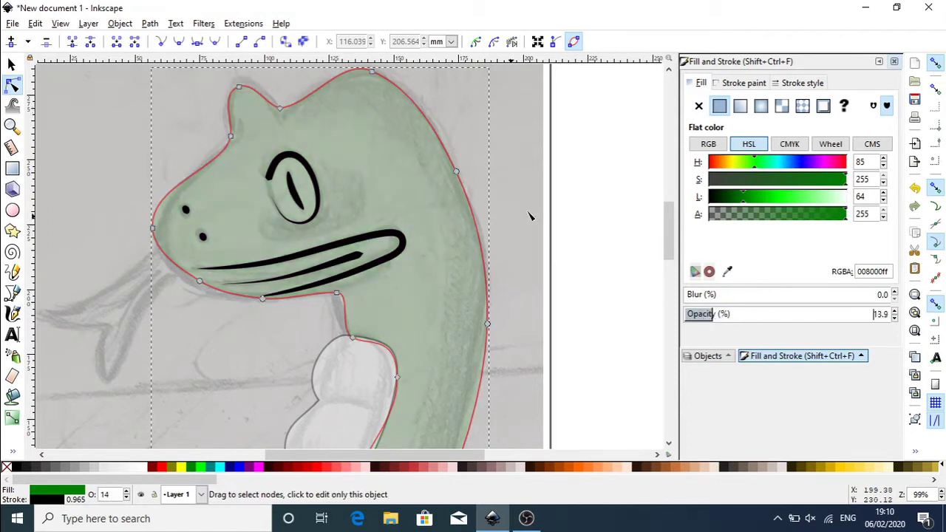
Step: Hide the sketch image in the objects list and check the traced drawing without it
left_click(531, 225)
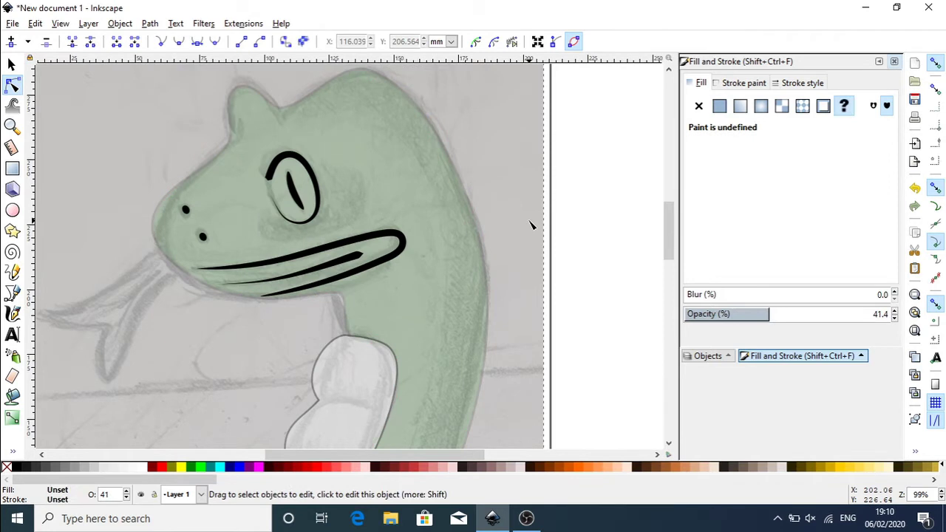
left_click(11, 65)
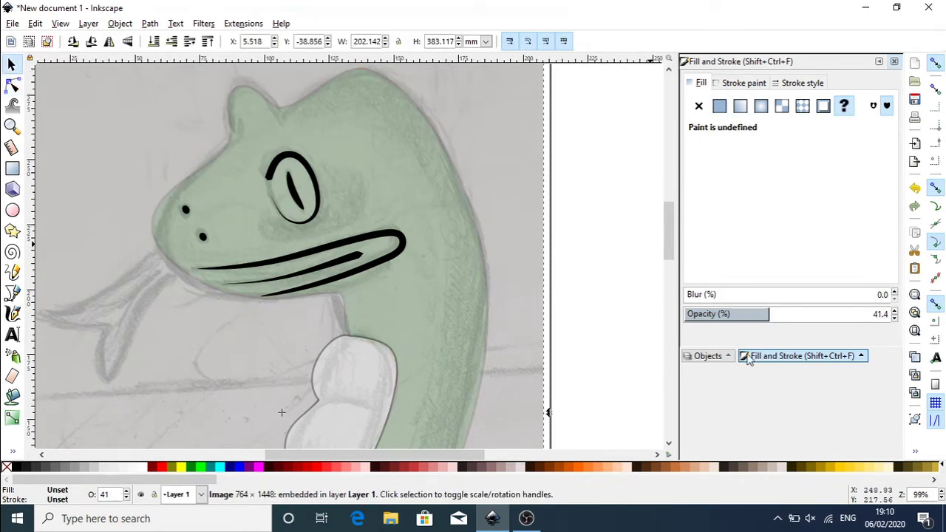
left_click(893, 62)
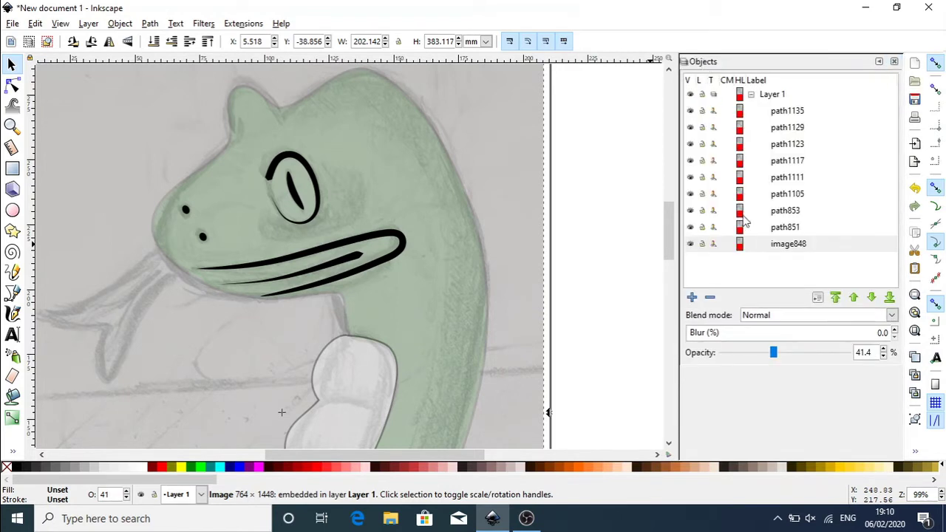
left_click_drag(782, 351, 778, 358)
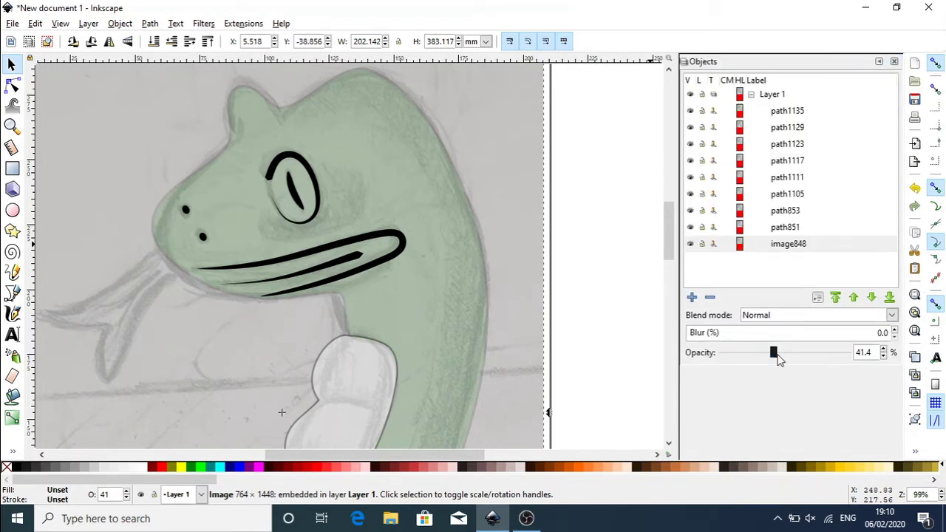
left_click(690, 245)
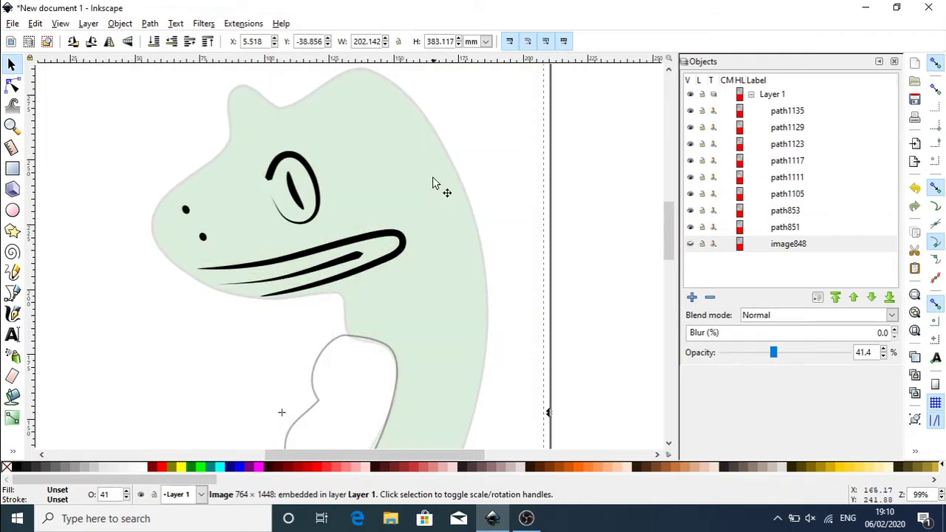
key("minus")
key("minus")
key("minus")
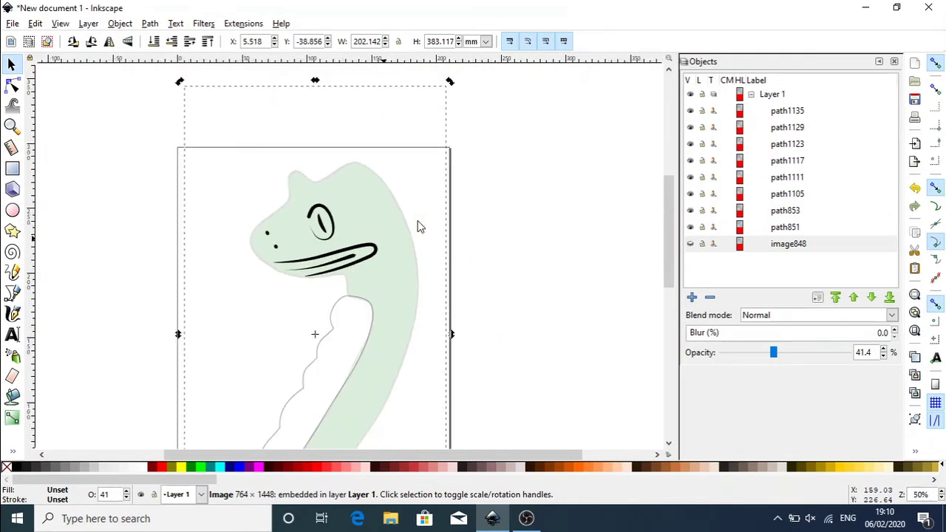
key("plus")
key("plus")
key("plus")
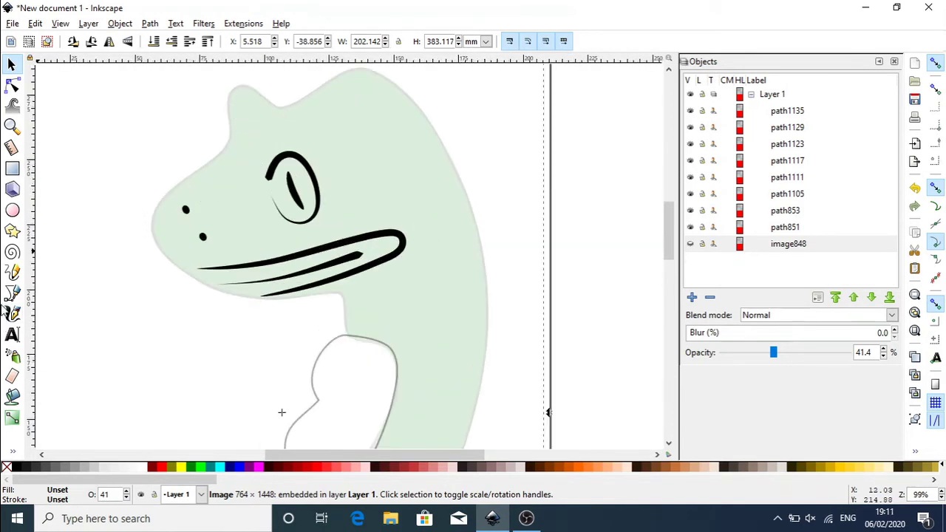
Step: Start a B-spline path with the Ellipse shape at the snout tip and trace the snout up toward the brow
left_click(13, 293)
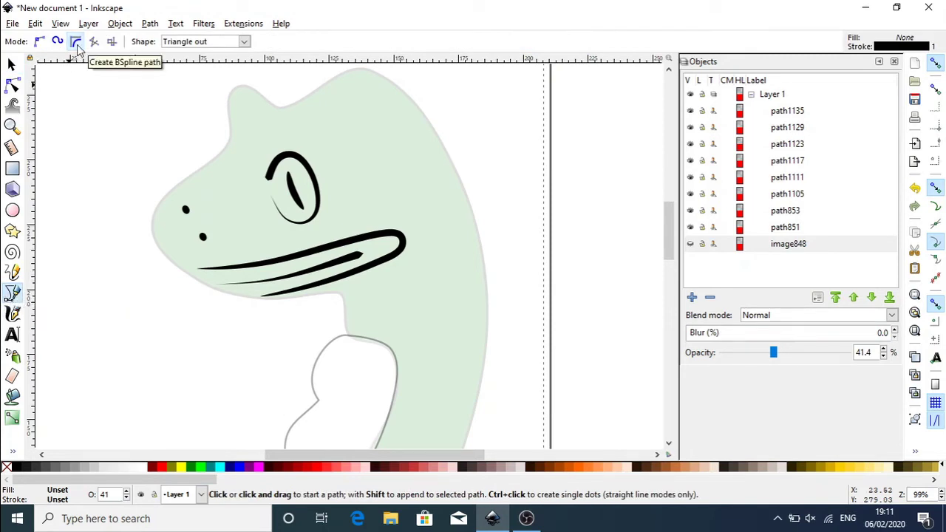
left_click(244, 41)
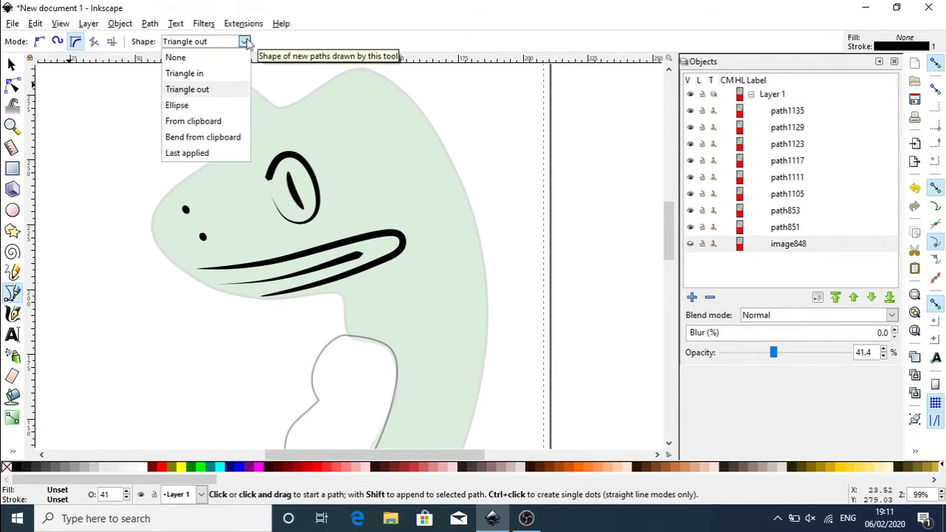
left_click(178, 105)
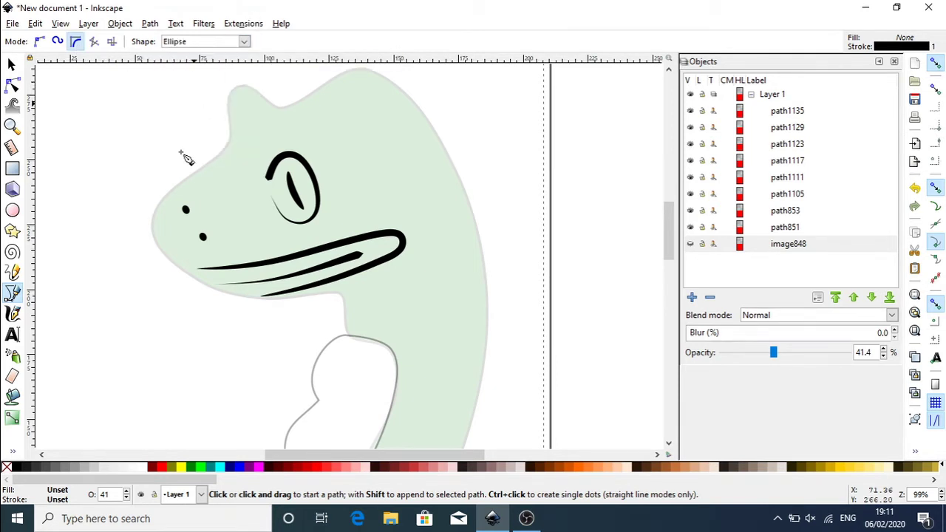
left_click(155, 241)
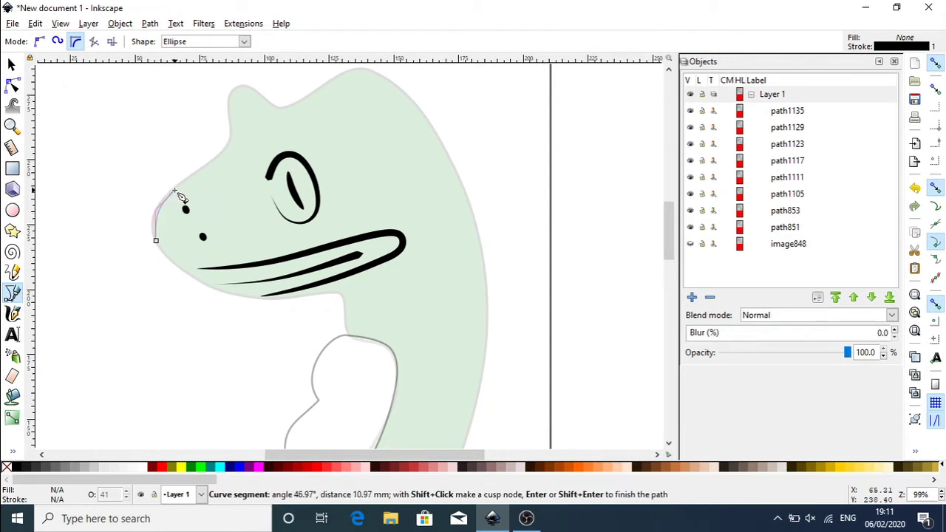
key("Escape")
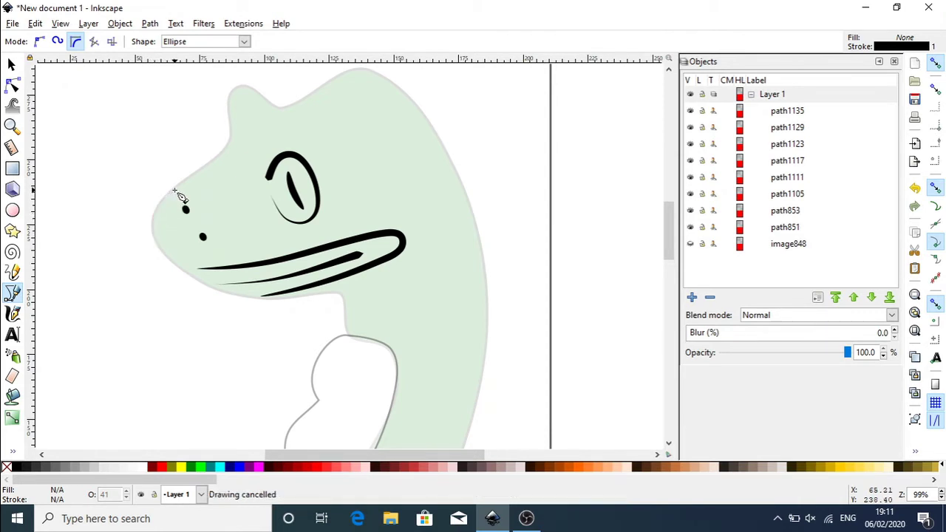
left_click(155, 241)
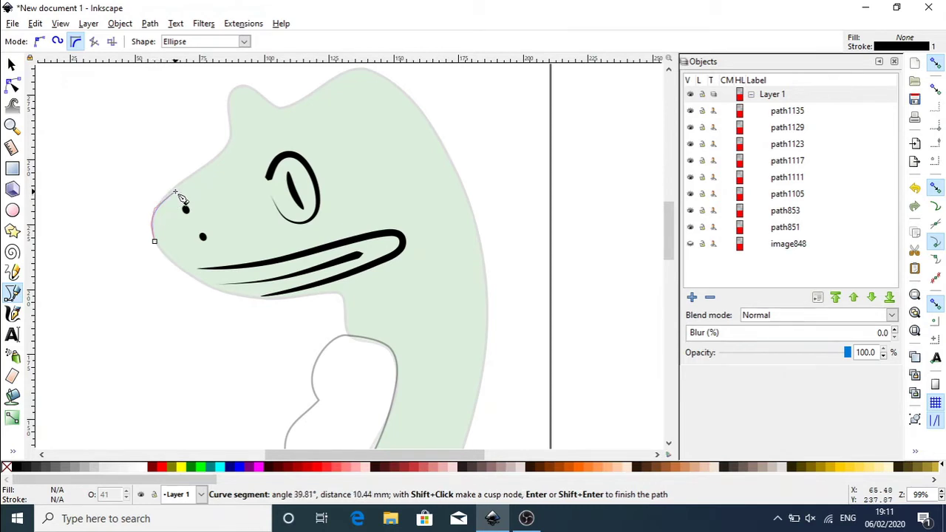
left_click(206, 168)
left_click(220, 154)
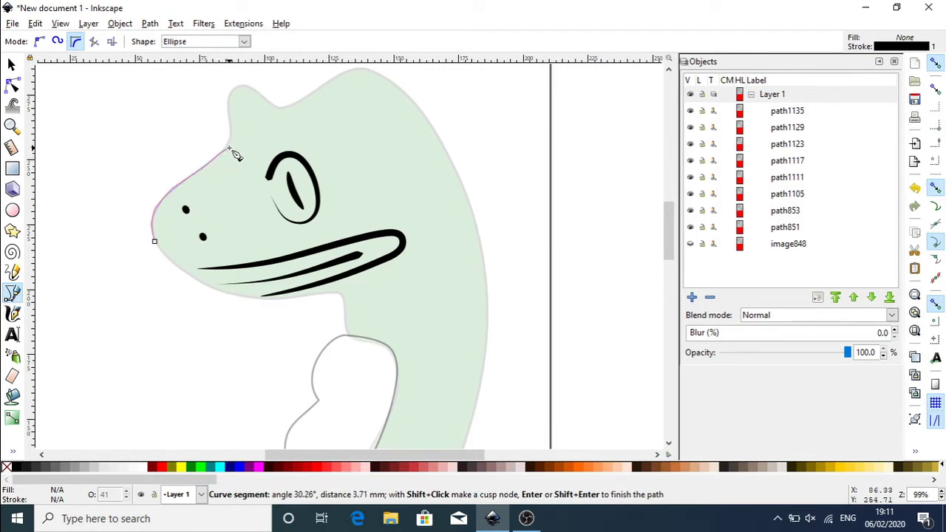
Step: Continue the outline path up and around the brow bump into the dip above the eye
left_click(230, 141)
left_click(230, 120)
left_click(229, 101)
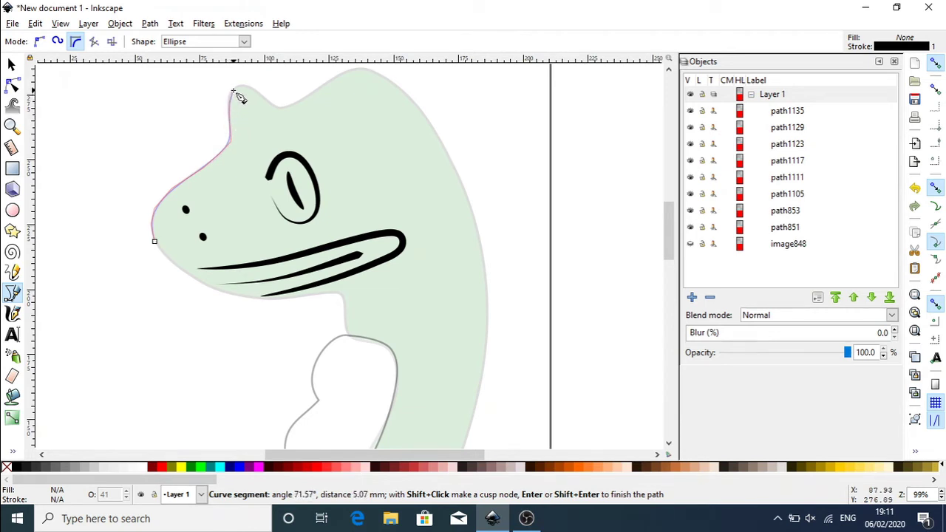
left_click(231, 92)
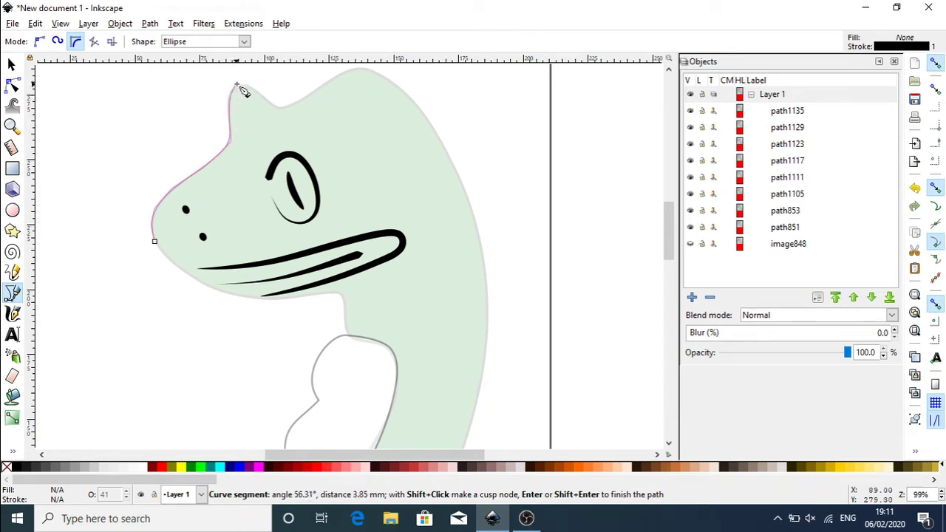
left_click(239, 86)
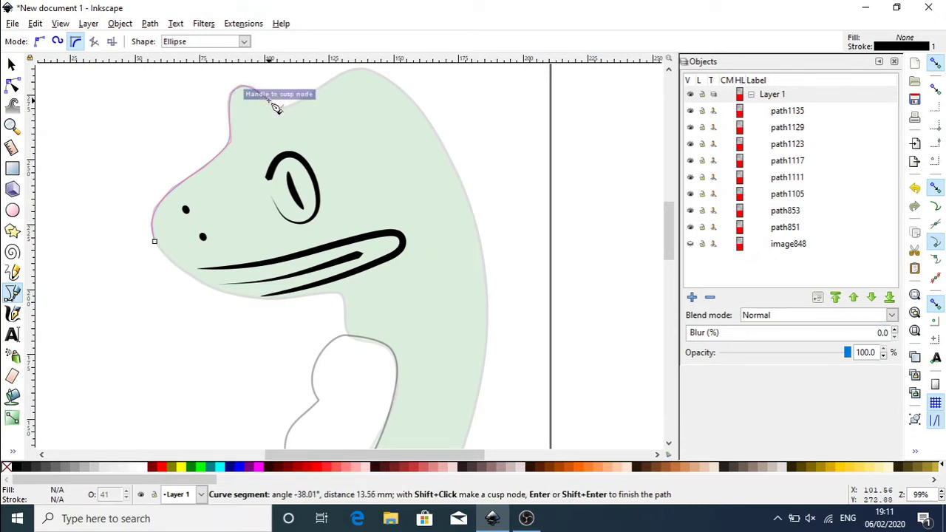
left_click(277, 108)
left_click(286, 113)
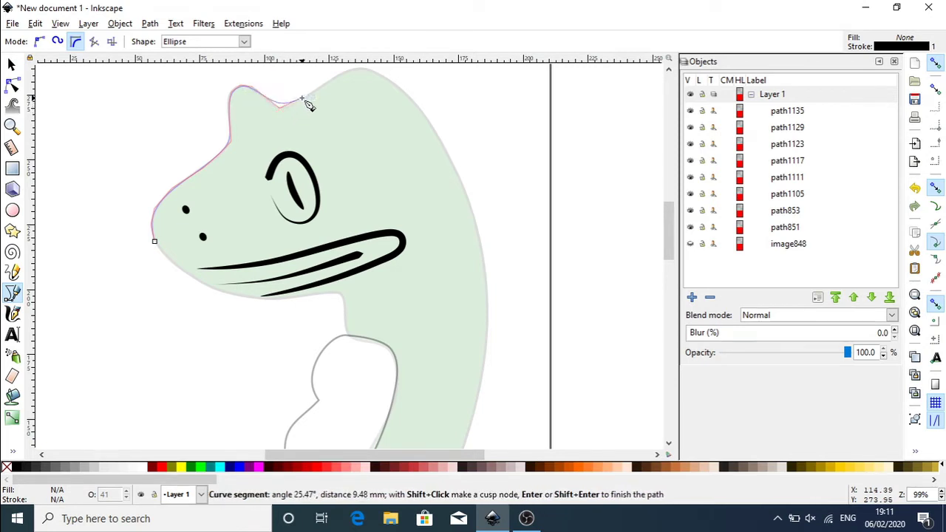
Step: Trace the crown and the back of the neck, and finish the outline path level with the mouth corner
left_click(302, 99)
left_click(337, 76)
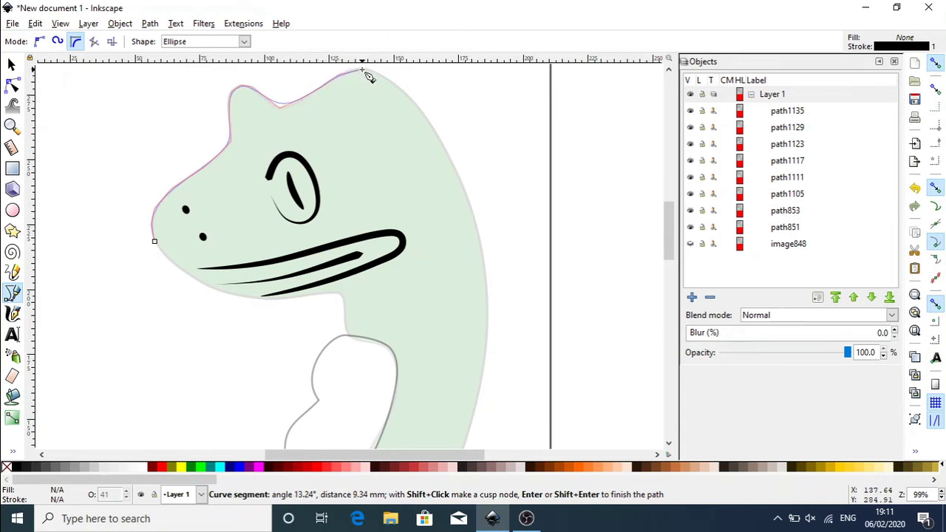
left_click(362, 71)
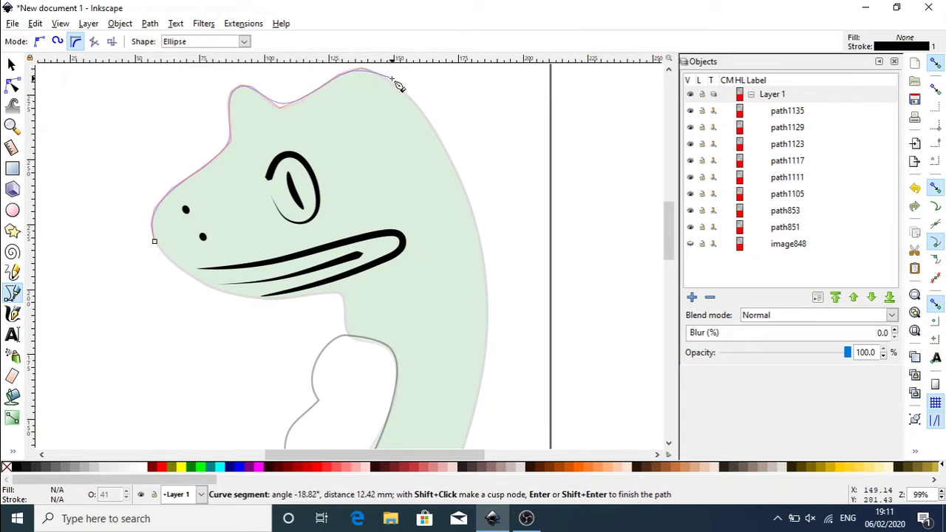
left_click(392, 79)
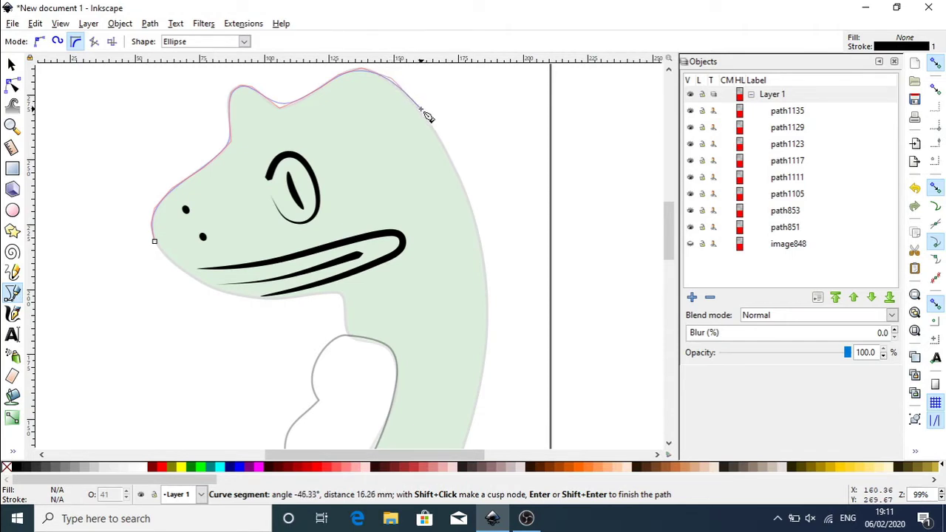
left_click(421, 109)
left_click(446, 151)
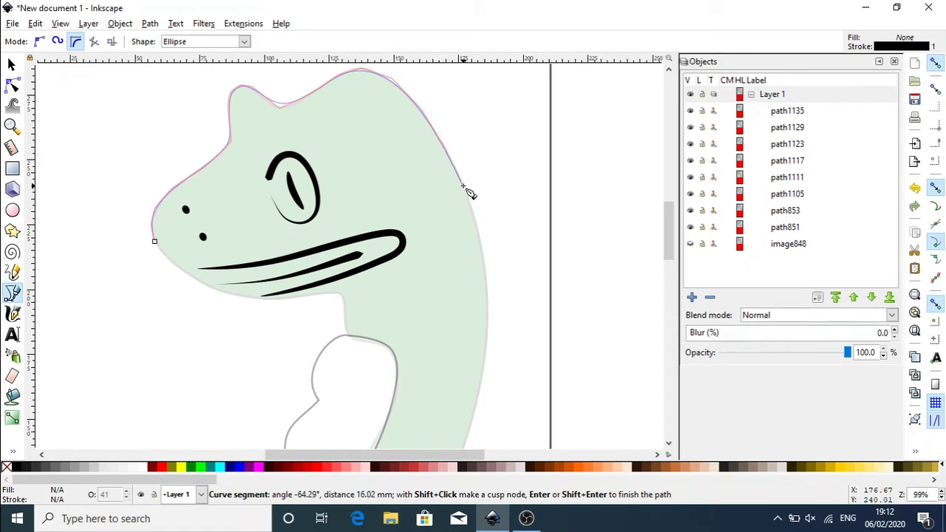
left_click(462, 186)
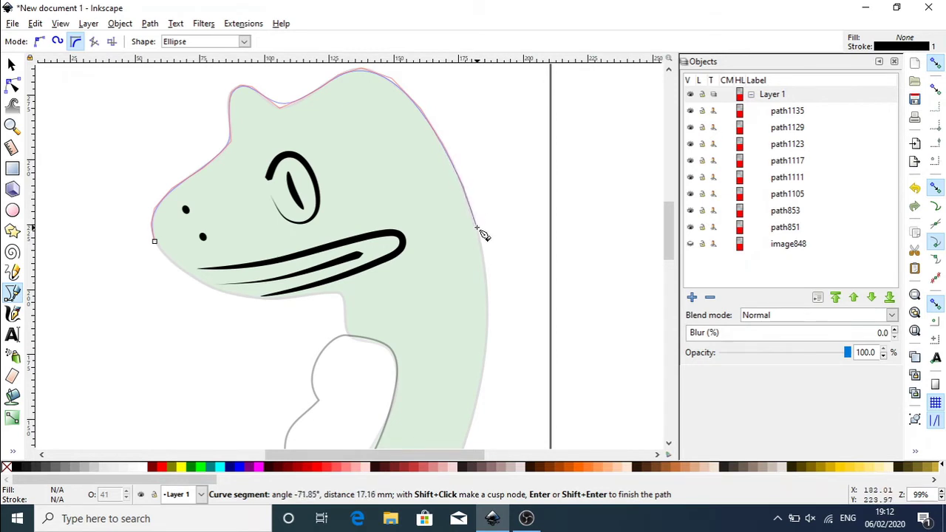
left_click(477, 229)
double_click(481, 243)
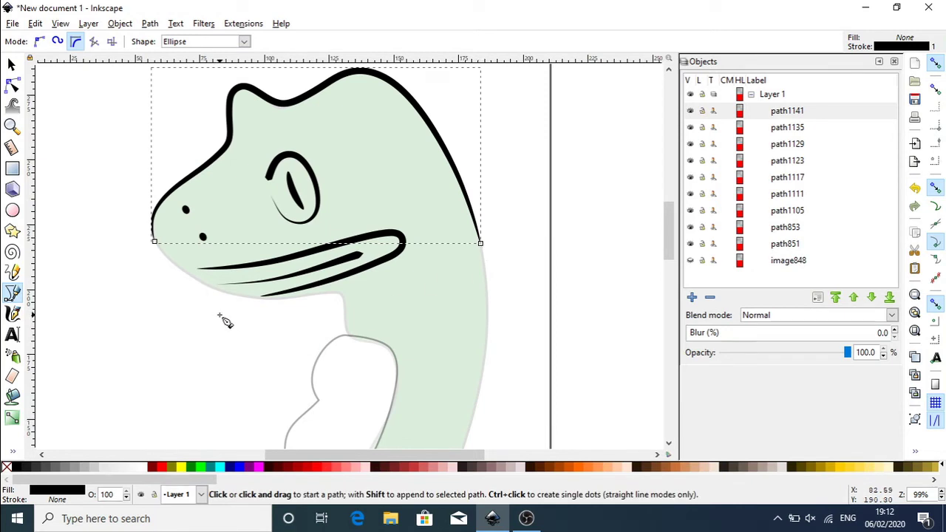
Step: Extend the head outline from its snout end along the lower jaw to the start of the inner mouth line
left_click(155, 243)
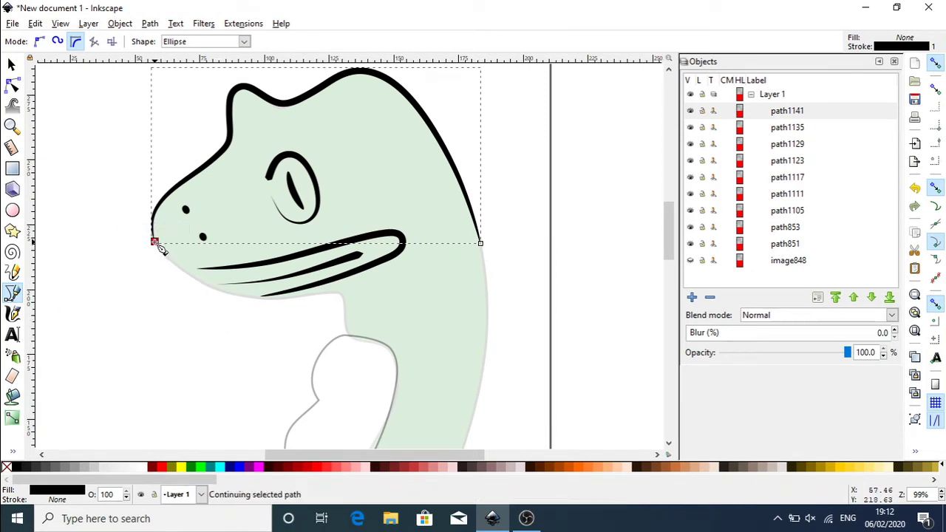
left_click(186, 276)
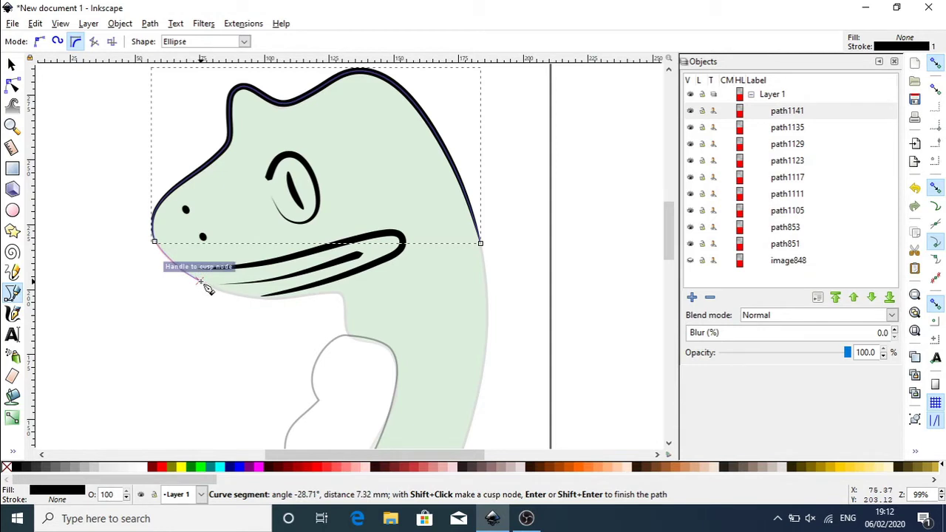
left_click(200, 281)
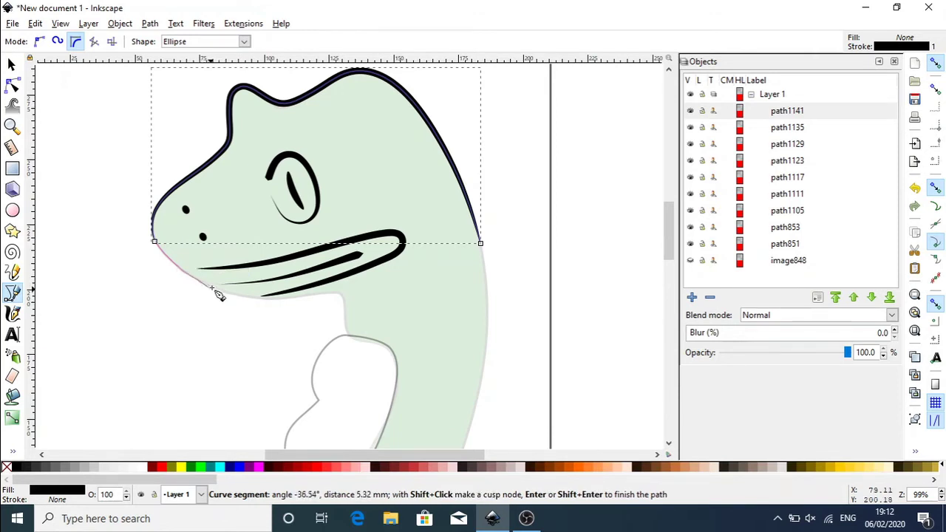
double_click(214, 284)
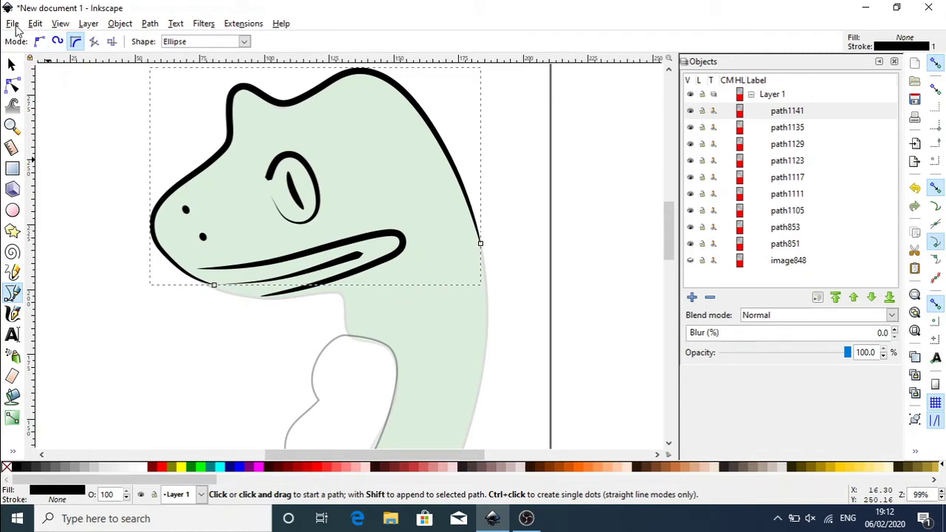
Step: Set snapping to objects, grids and guides to apply only within a distance of 1 in the document properties
left_click(14, 25)
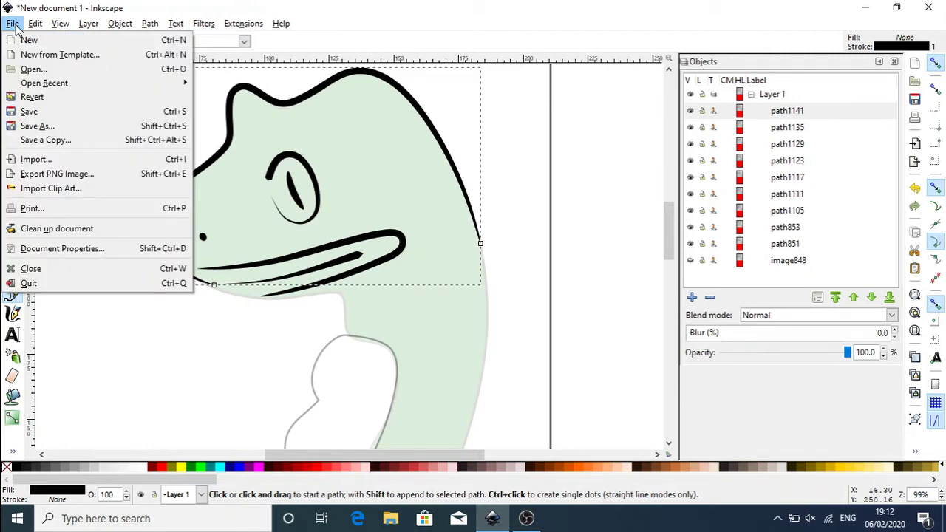
left_click(103, 252)
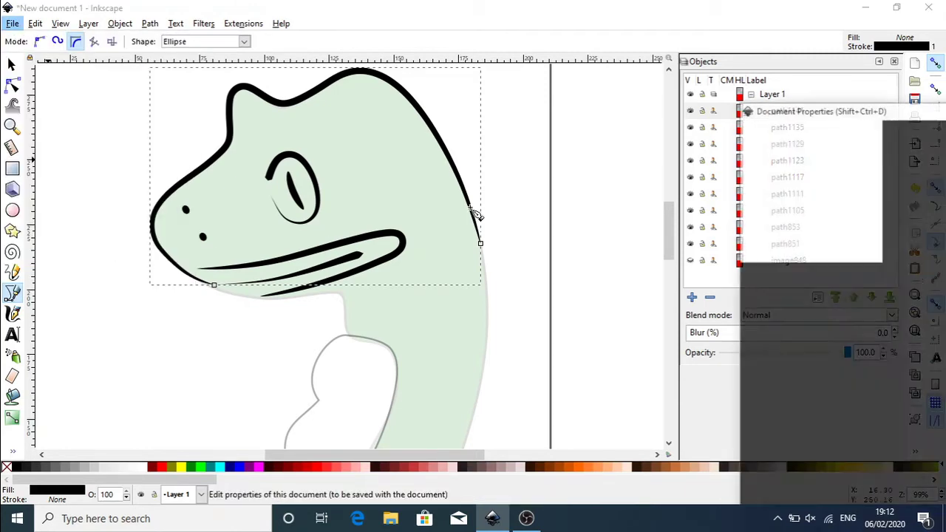
left_click_drag(848, 109, 383, 84)
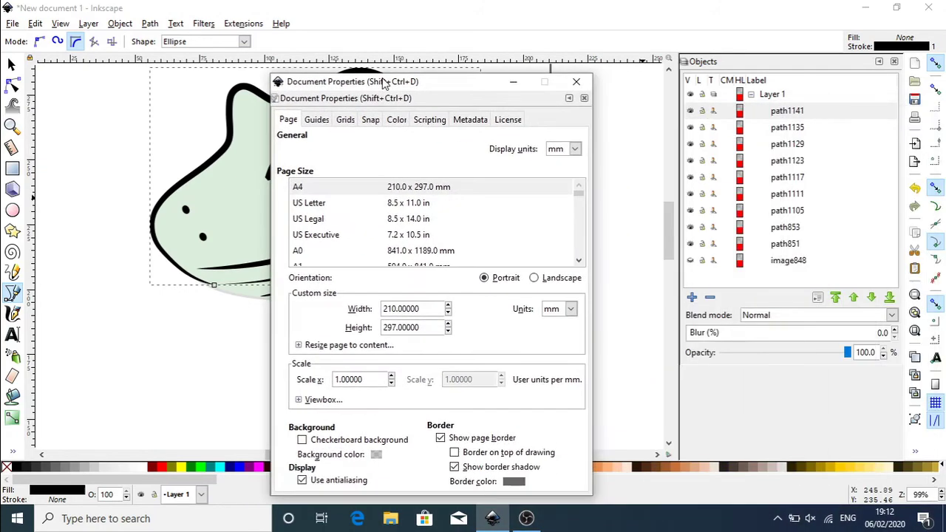
left_click(370, 121)
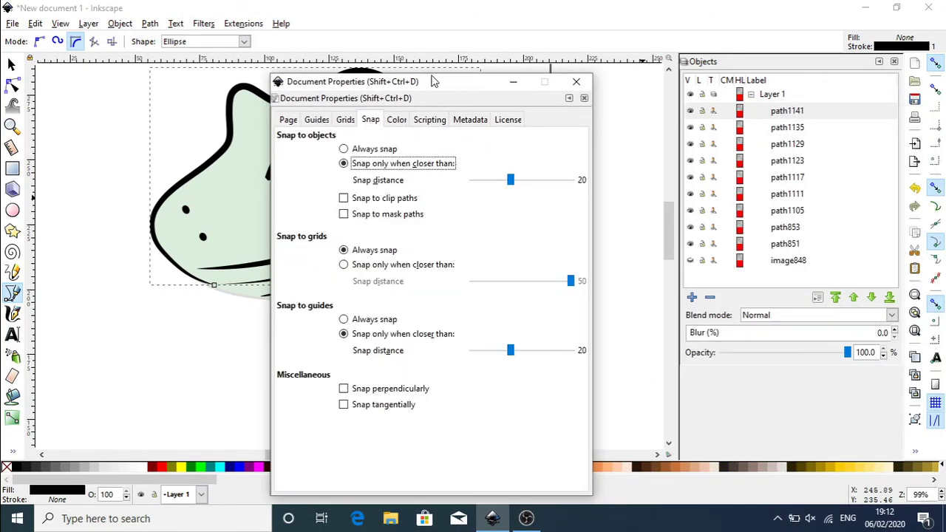
left_click_drag(502, 180, 447, 187)
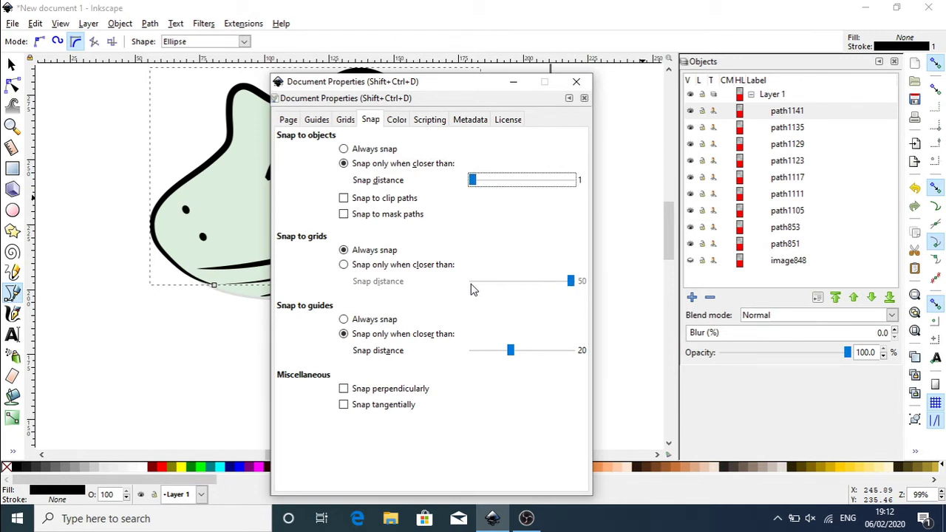
left_click(345, 266)
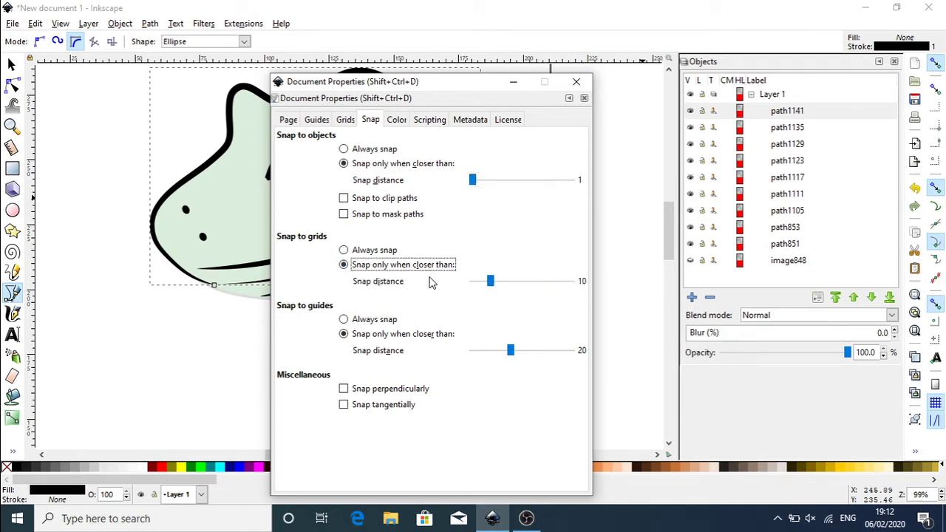
left_click_drag(498, 285, 461, 283)
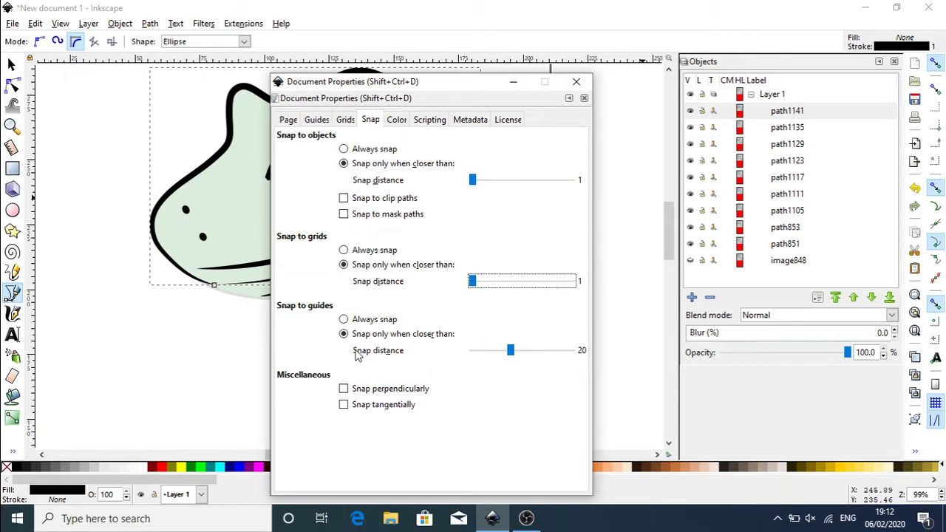
left_click_drag(519, 358, 451, 358)
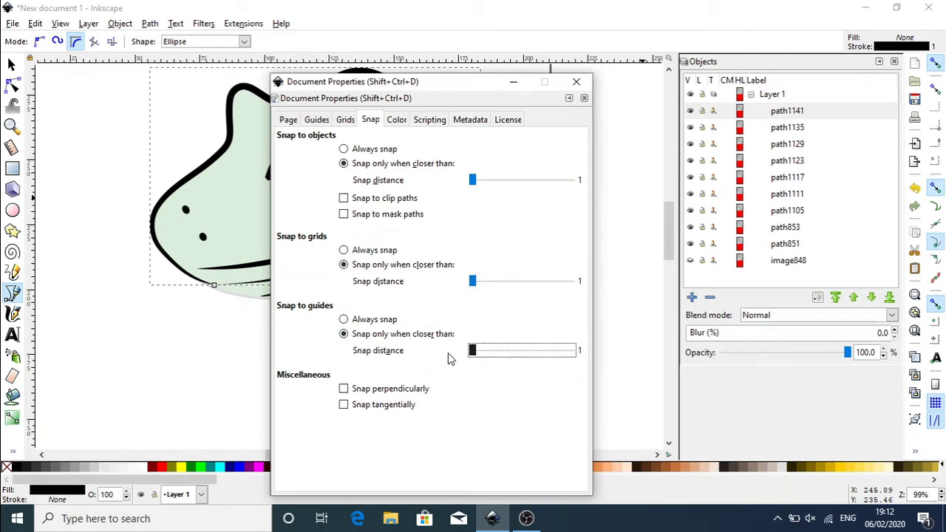
left_click(576, 82)
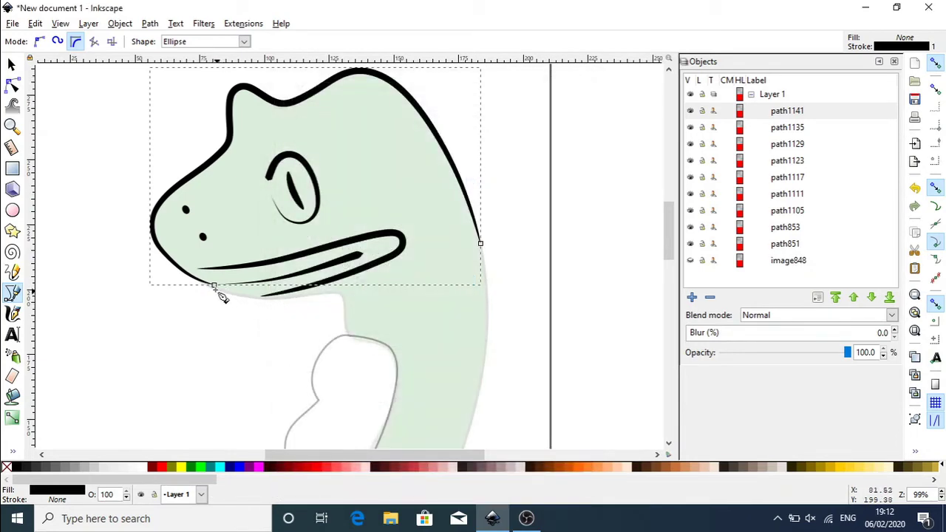
Step: Draw an Ellipse B-spline path about 55 by 20 mm from the front body coil up the throat and along the jaw to the head outline
left_click(351, 338)
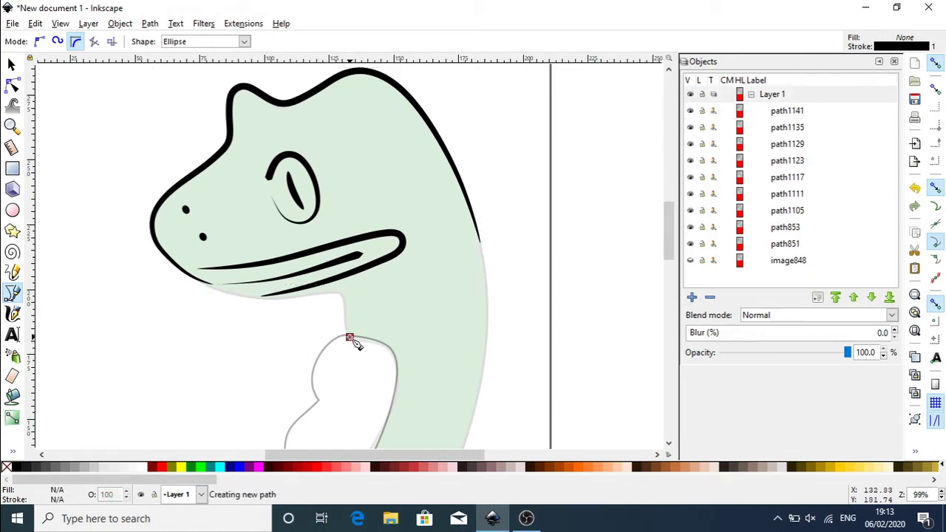
left_click(337, 297)
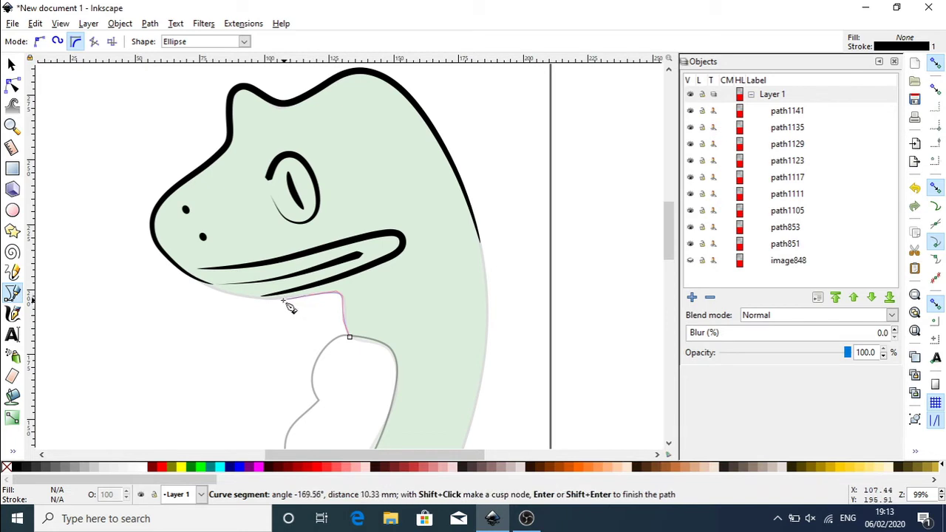
double_click(214, 290)
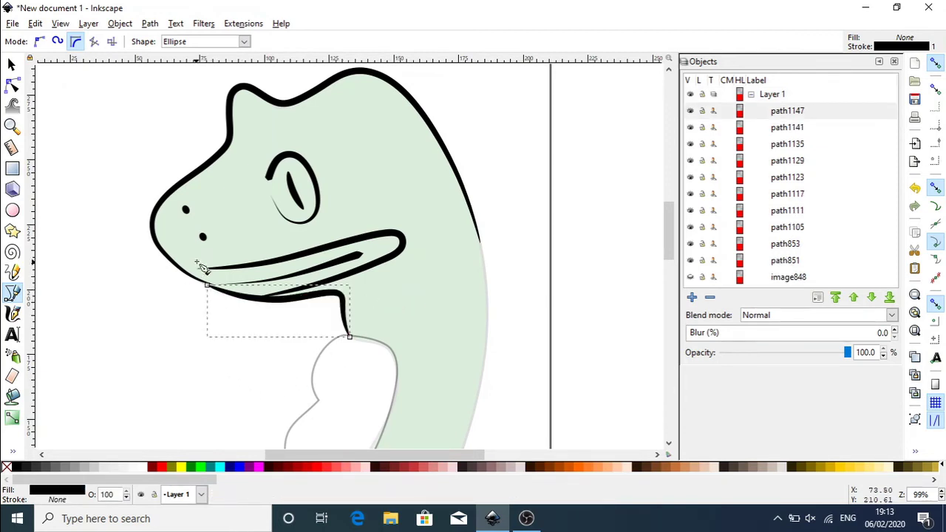
left_click(11, 64)
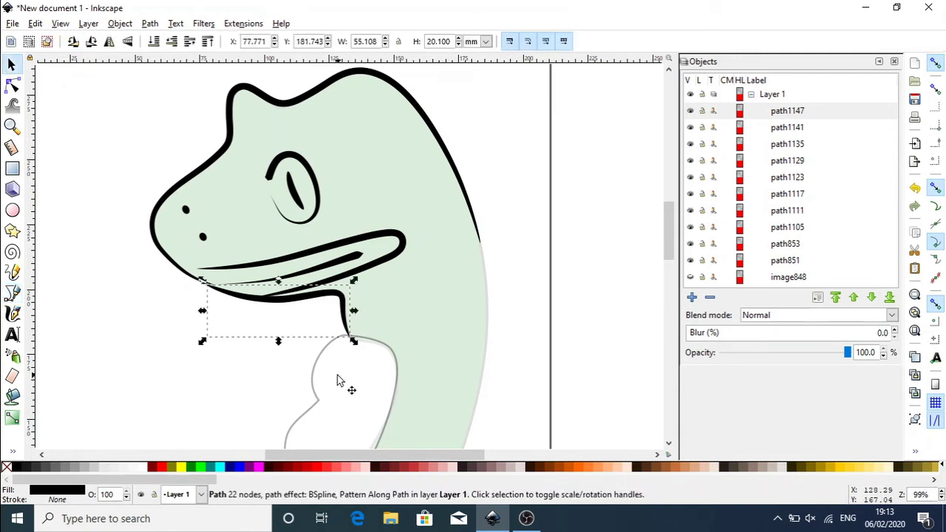
left_click(255, 396)
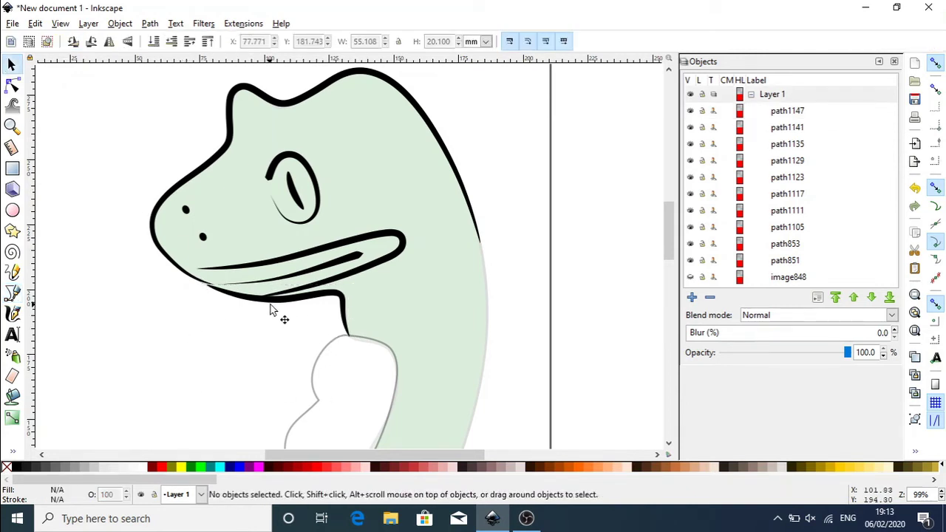
Step: Nudge the lower jaw and throat path up by about 0.5 mm to meet the head outline
left_click(308, 301)
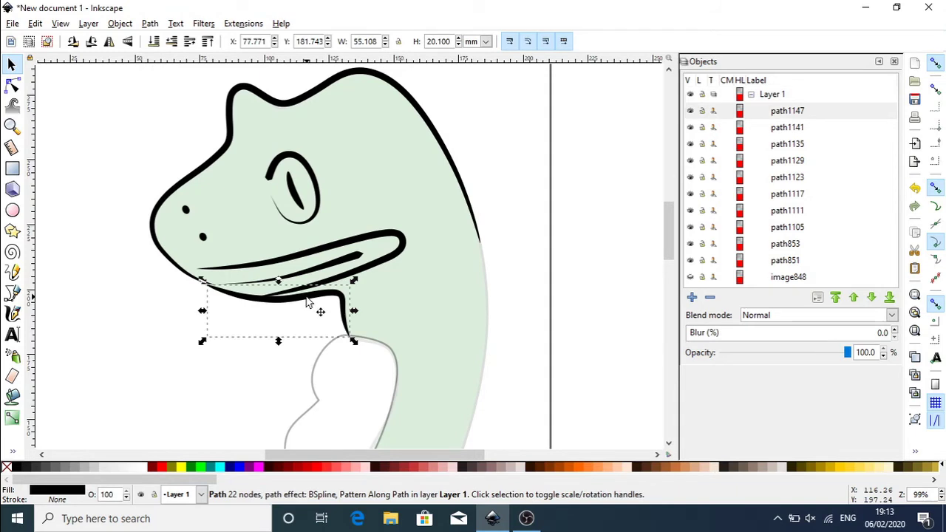
key("Up")
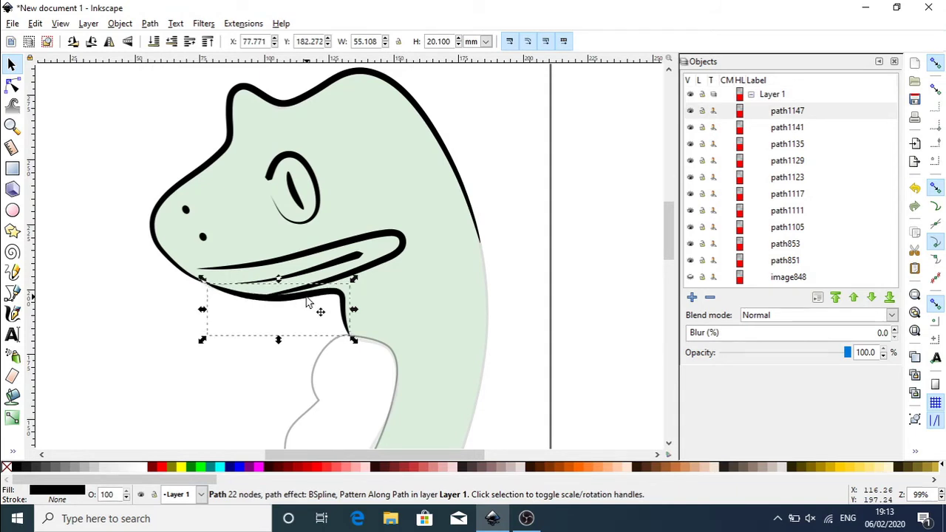
left_click(170, 346)
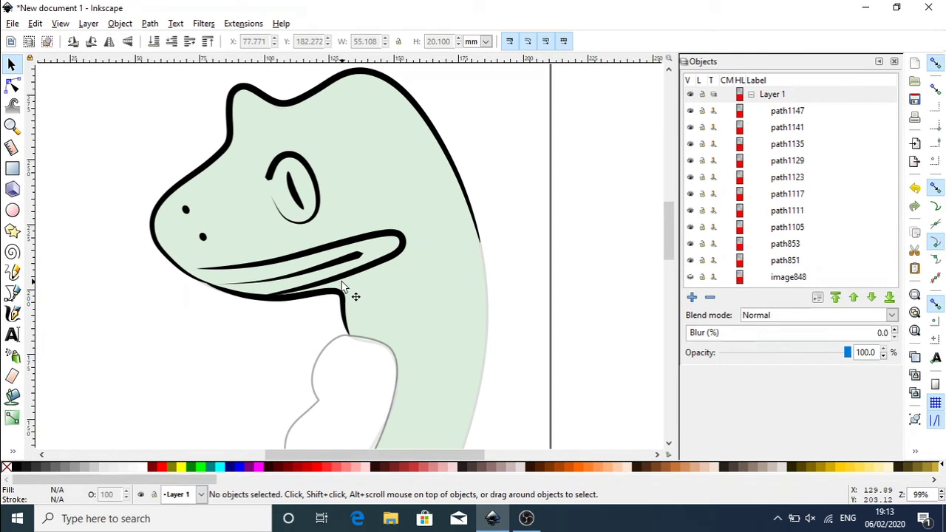
Step: Thin the lower jaw and throat line slightly with the width handle at its throat end
left_click(218, 293)
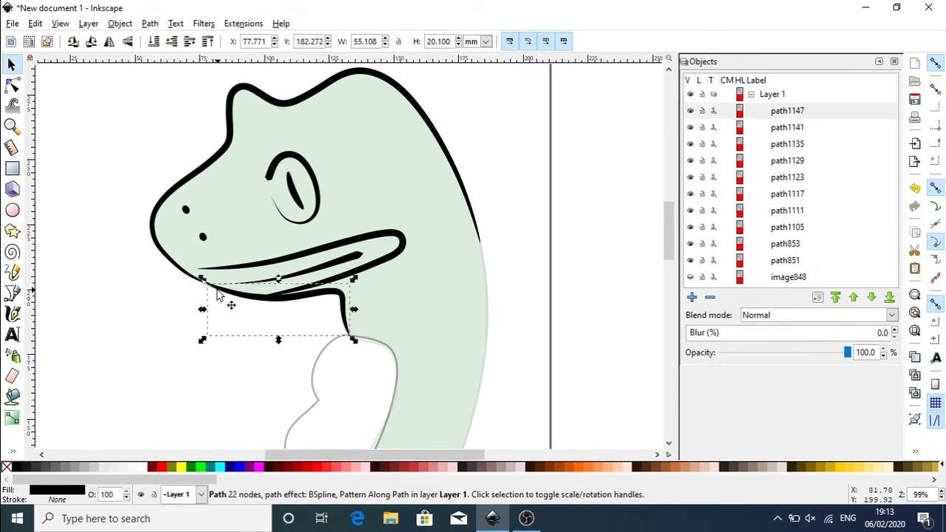
key("n")
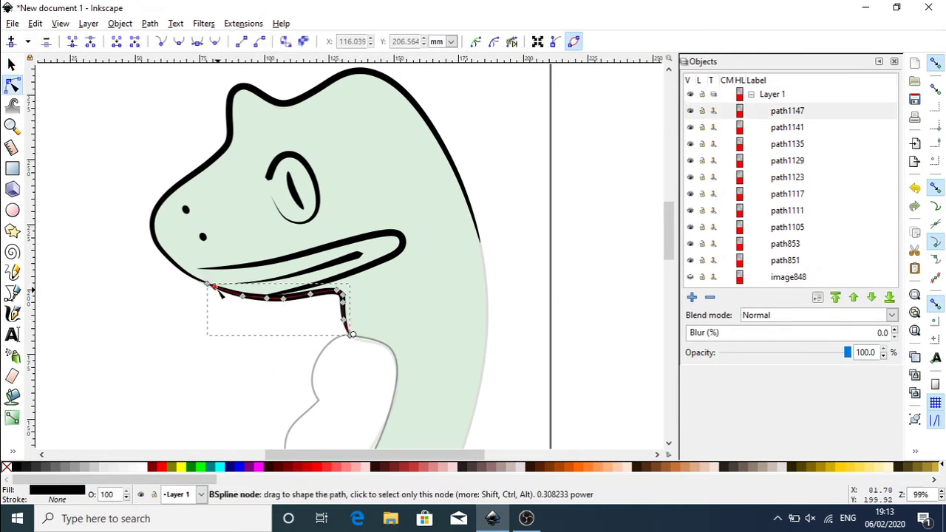
left_click(154, 322)
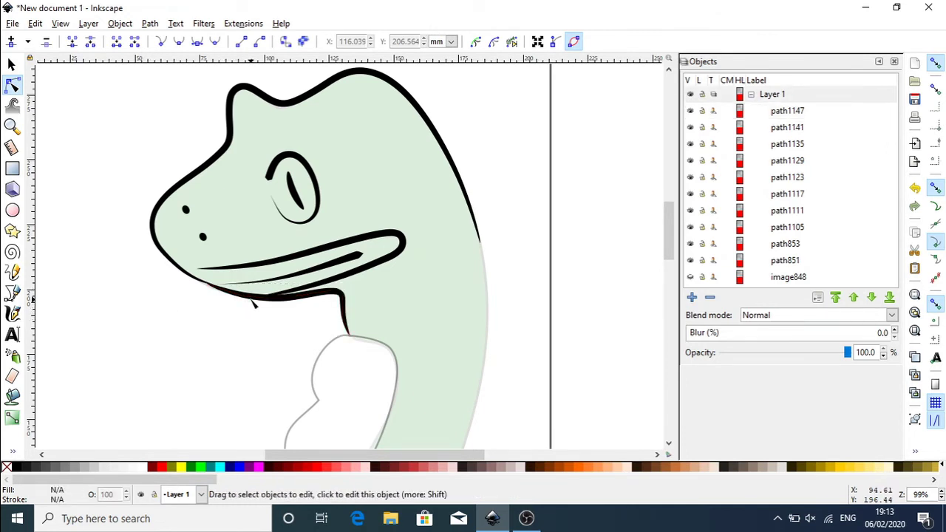
left_click(252, 301)
left_click(158, 339)
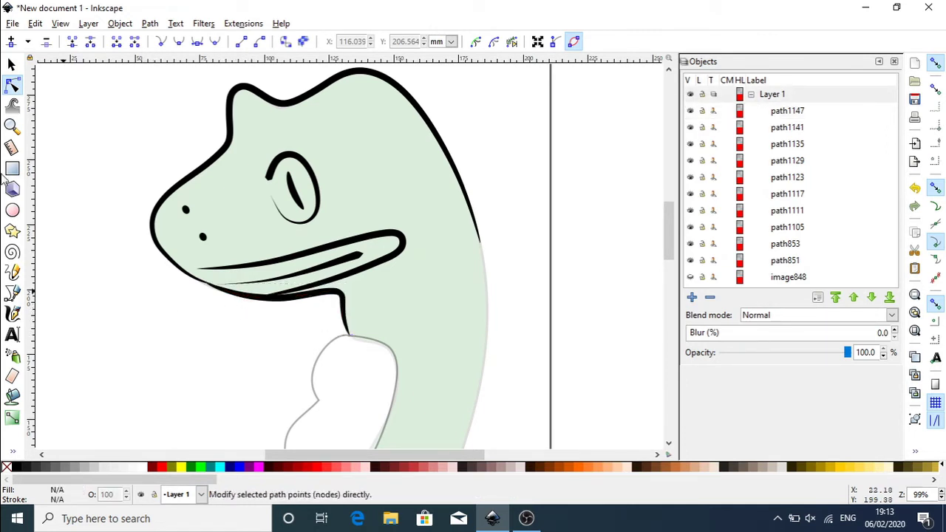
left_click(11, 66)
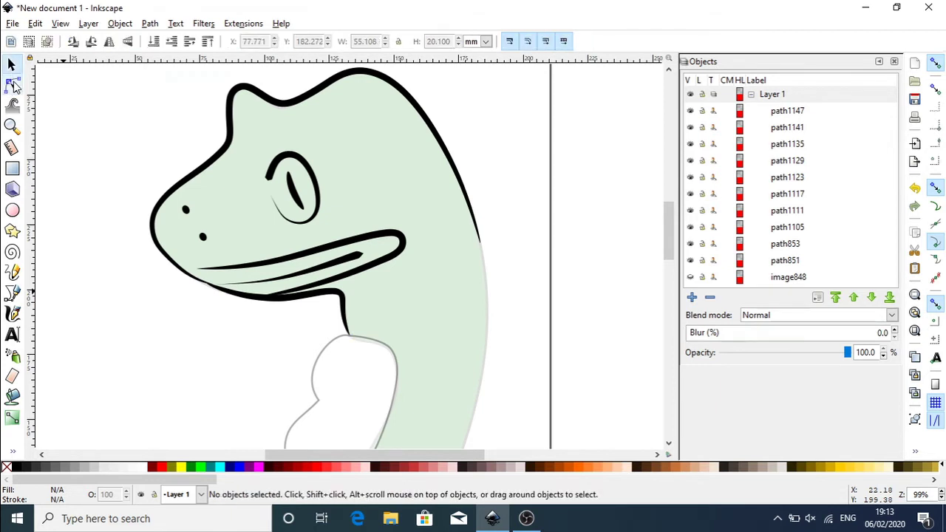
left_click(11, 87)
left_click(256, 305)
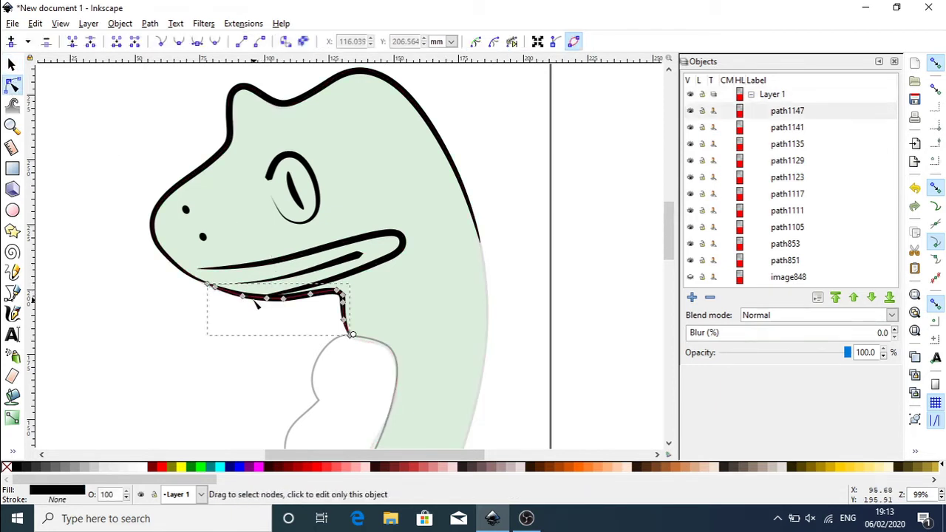
left_click(352, 336)
left_click_drag(351, 336, 354, 334)
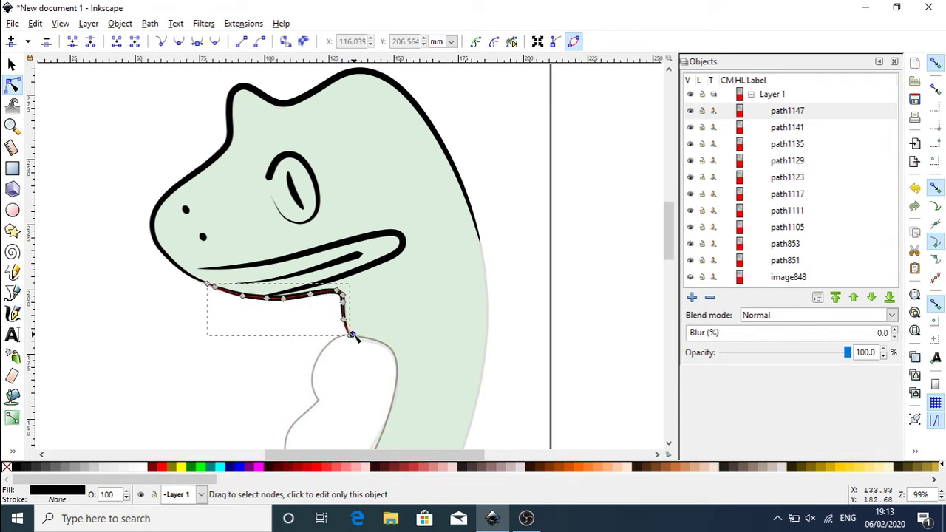
left_click(230, 363)
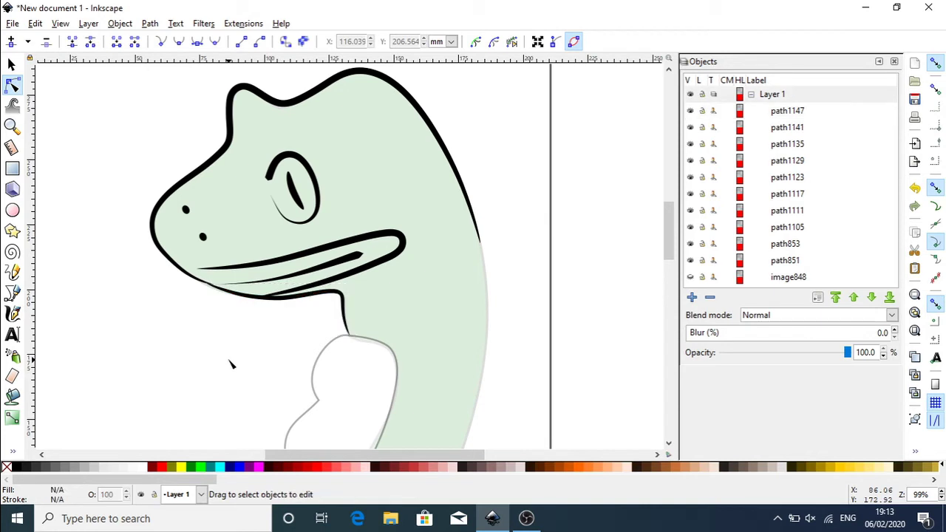
Step: Try an Ellipse B-spline path from the throat's end down the inner neck edge, and undo it
mouse_move(674, 238)
left_mouse_down()
mouse_move(667, 291)
mouse_move(665, 232)
left_mouse_up()
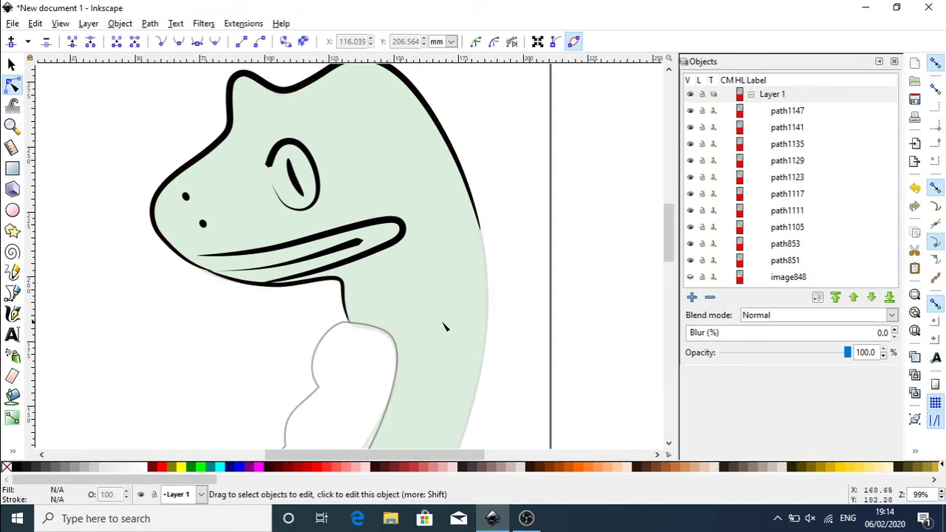
mouse_move(663, 226)
left_mouse_down()
mouse_move(664, 258)
mouse_move(673, 234)
left_mouse_up()
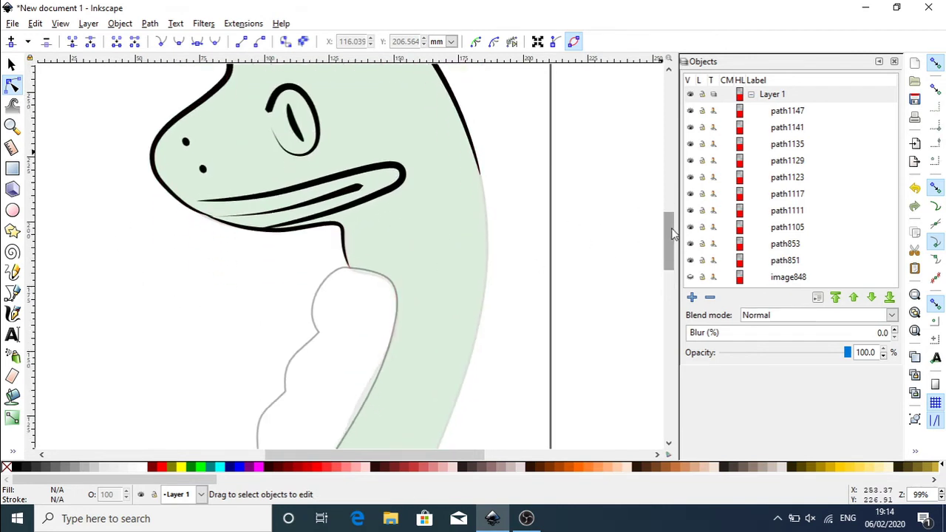
left_click(12, 294)
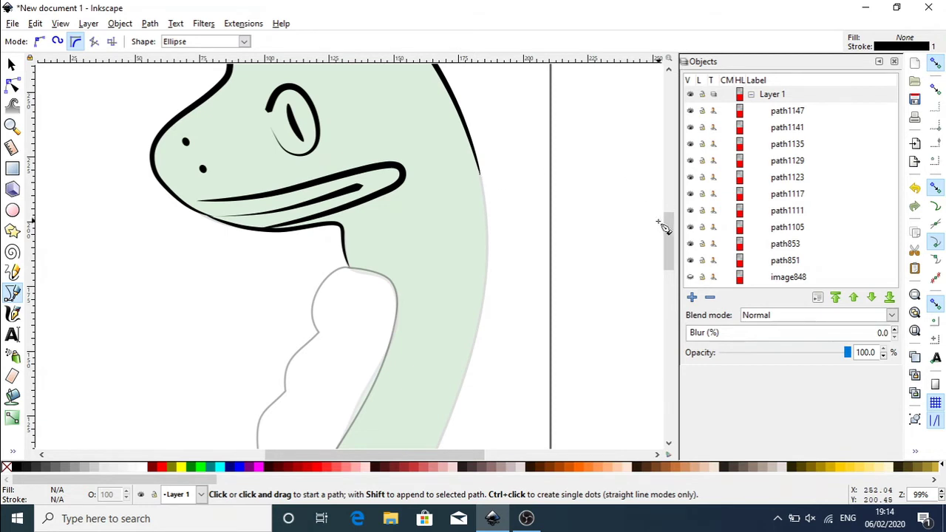
left_click_drag(670, 235, 674, 241)
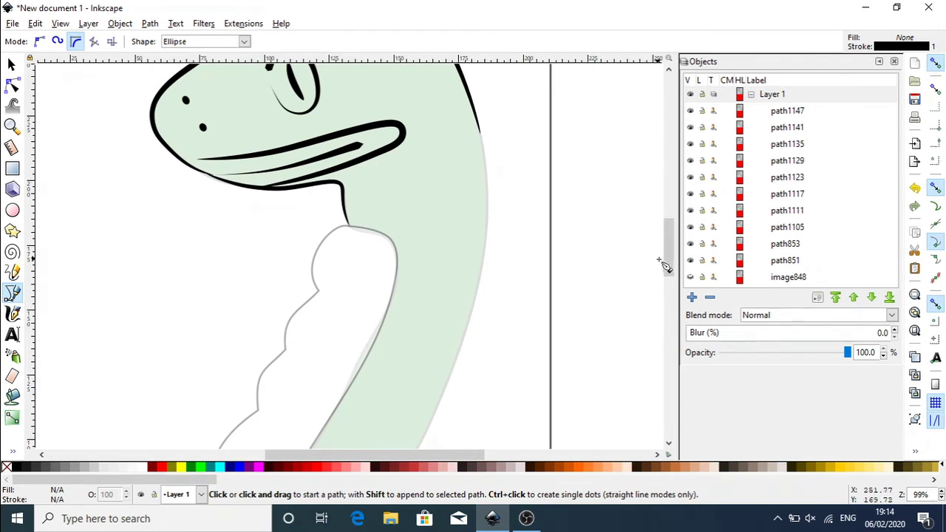
left_click(350, 224)
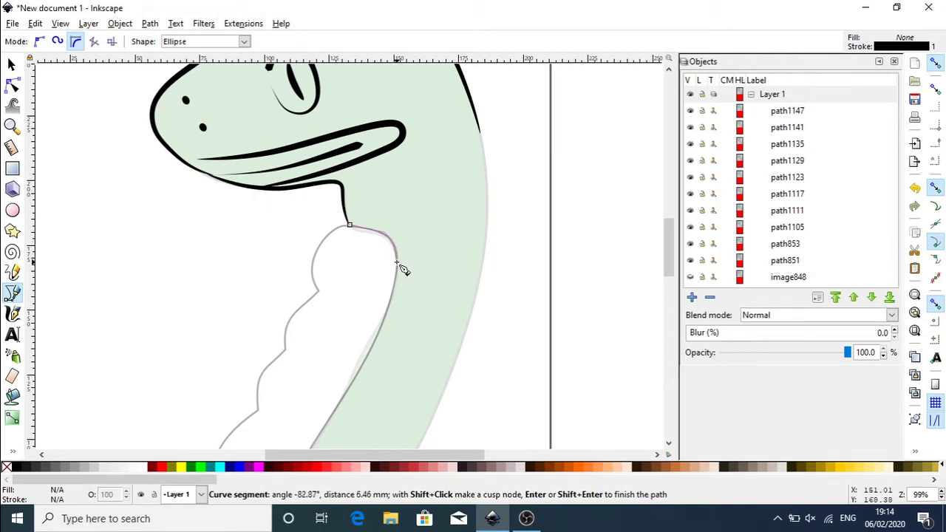
left_click(392, 296)
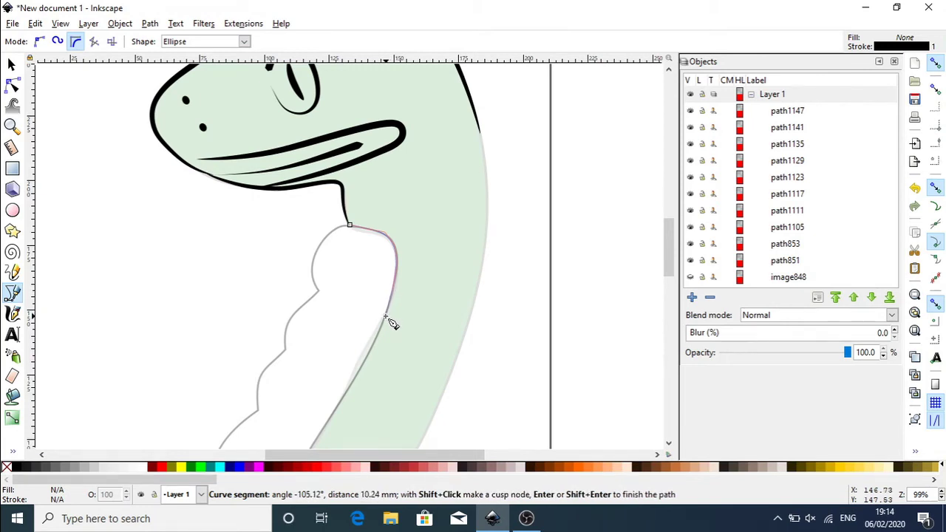
double_click(369, 353)
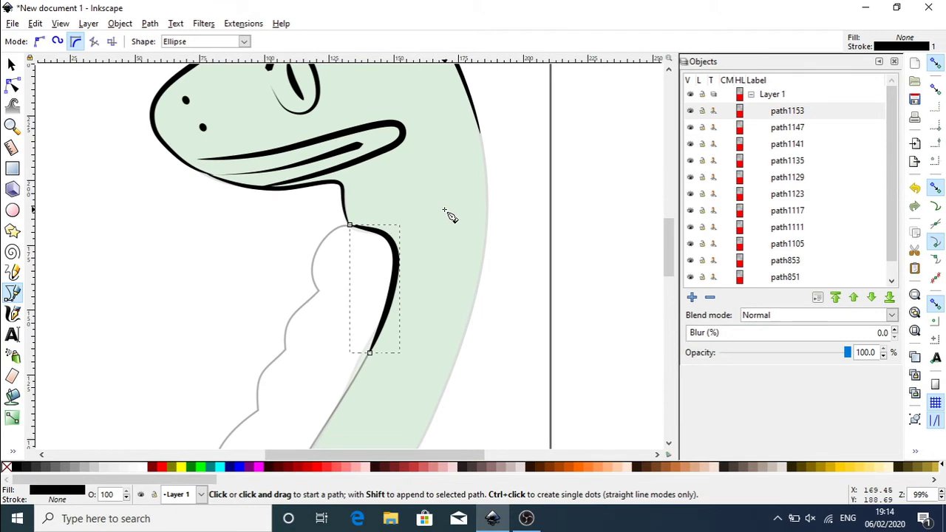
key("ctrl+z")
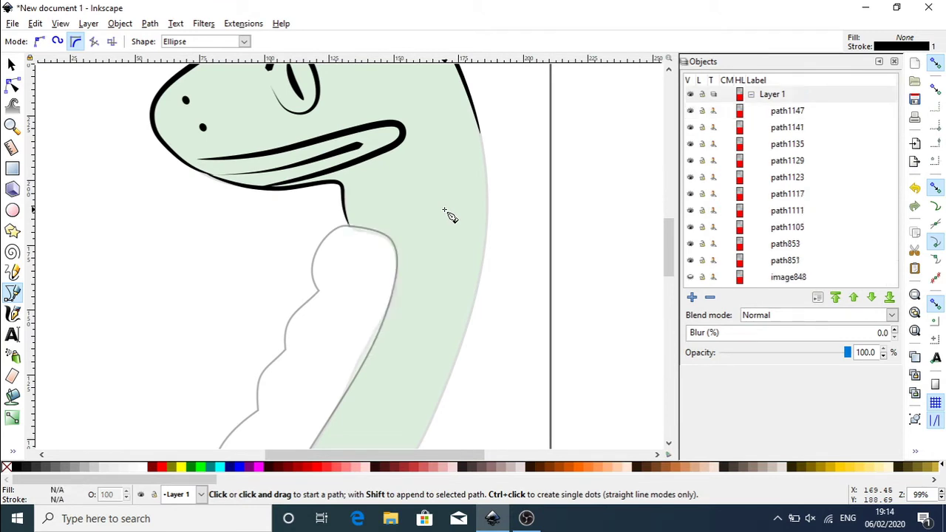
Step: Show the sketch image and trace the first belly segment with an Ellipse B-spline path from the throat's end around its outer and lower edges
left_click(689, 277)
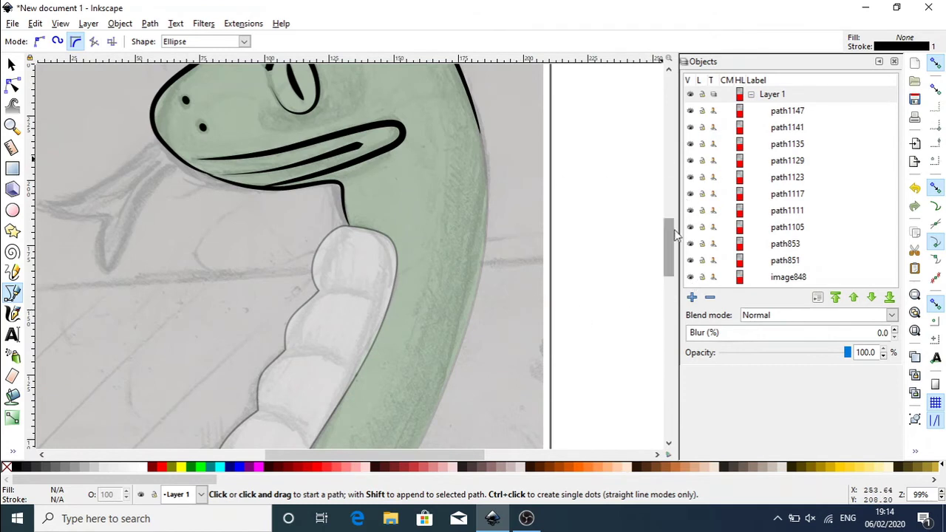
left_click_drag(672, 235, 672, 244)
scroll(673, 241, "up", 1)
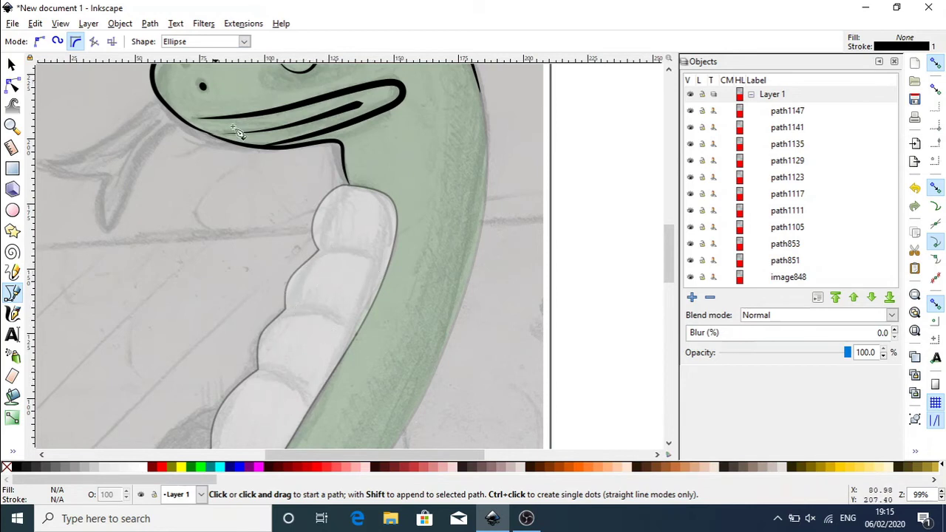
left_click(350, 185)
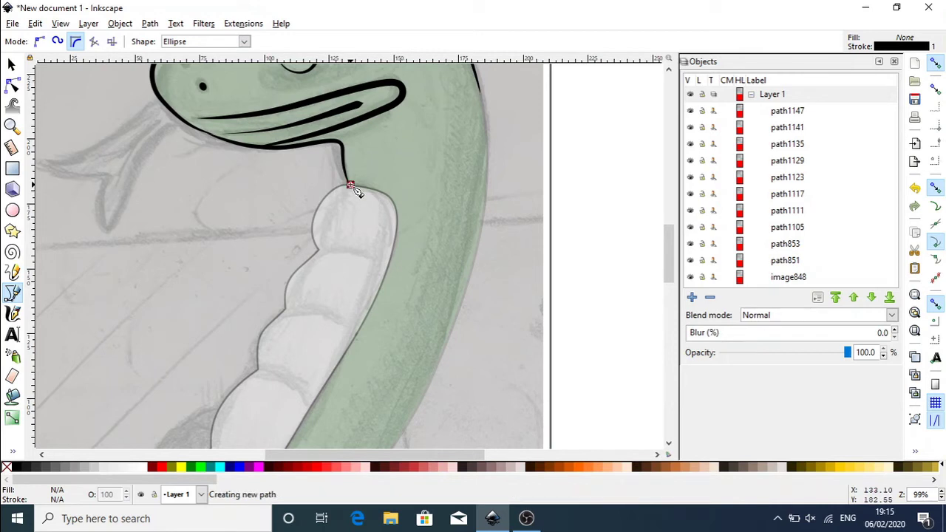
left_click(318, 233)
left_click(317, 248)
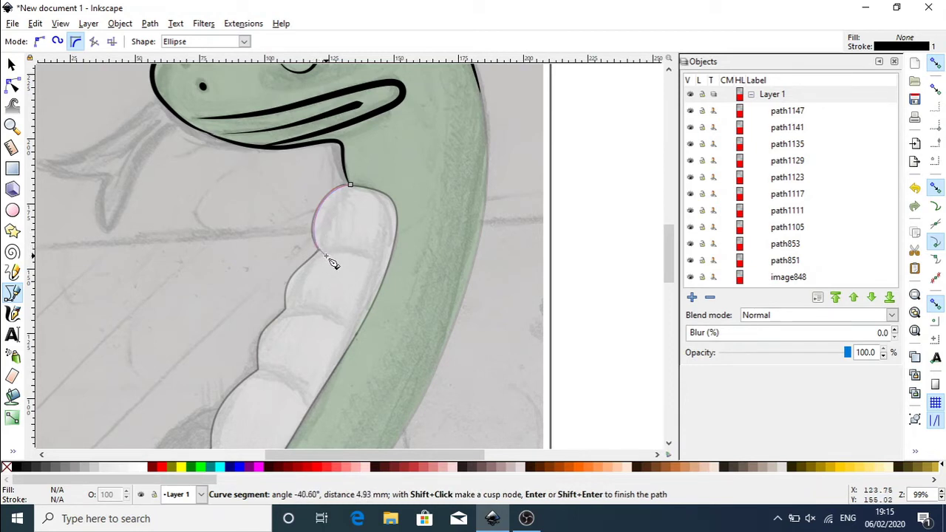
left_click(337, 253)
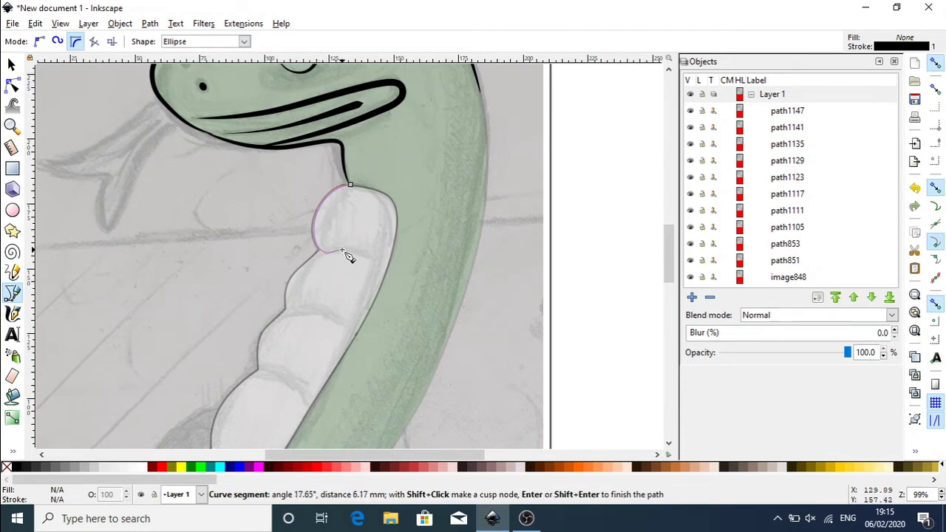
left_click(361, 250)
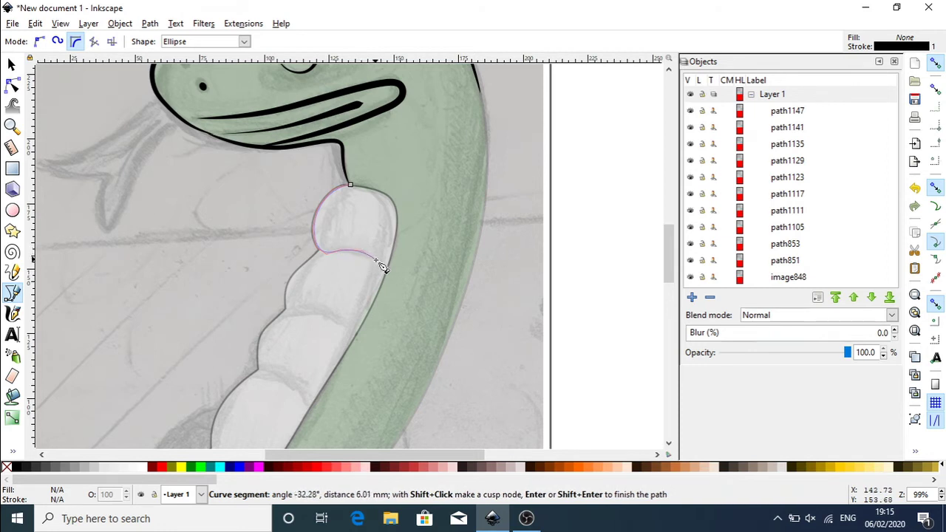
left_click(382, 268)
right_click(385, 269)
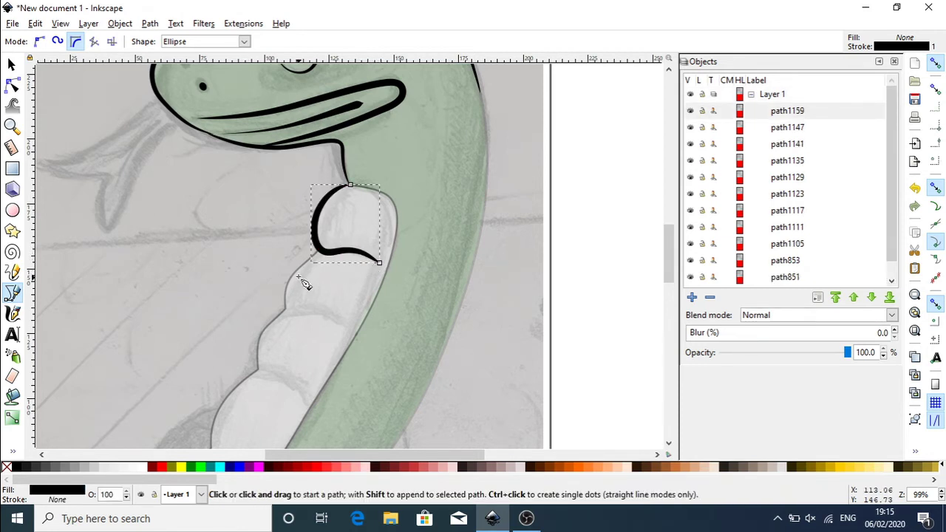
Step: Trace the second belly segment with an Ellipse B-spline path from the first segment's outer corner along its outer and lower edges
left_click(322, 252)
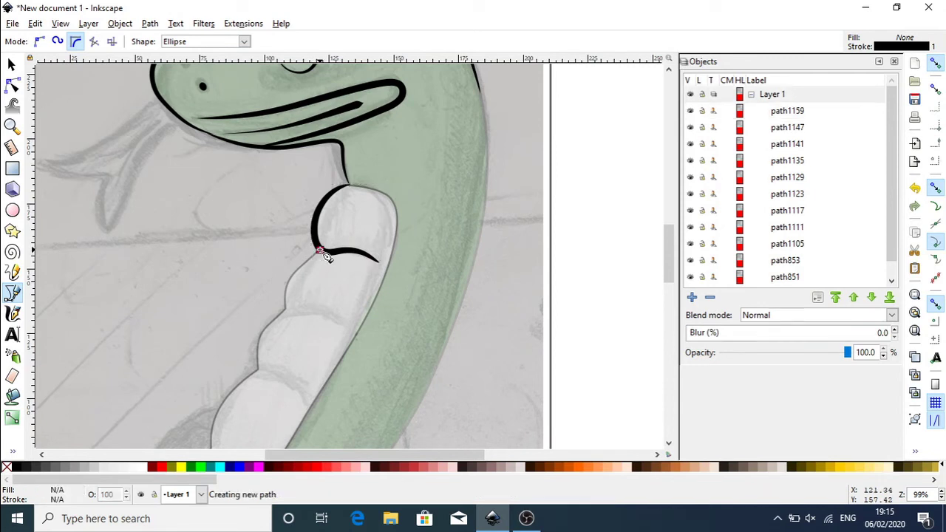
left_click(289, 278)
left_click(284, 296)
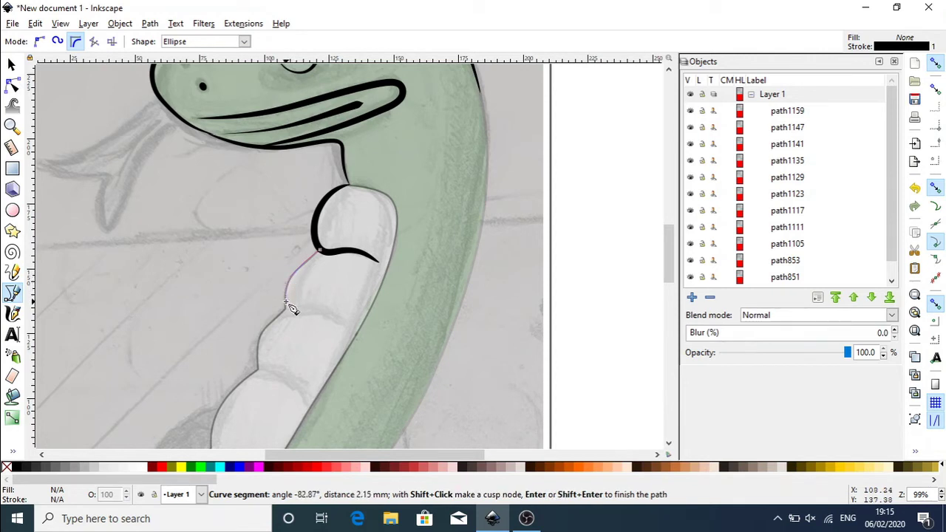
left_click(287, 308)
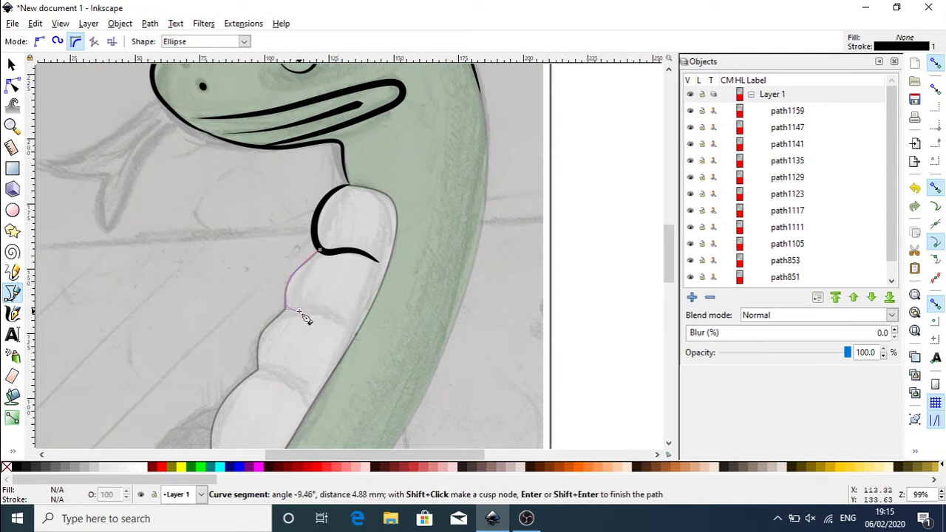
left_click(307, 315)
left_click(319, 309)
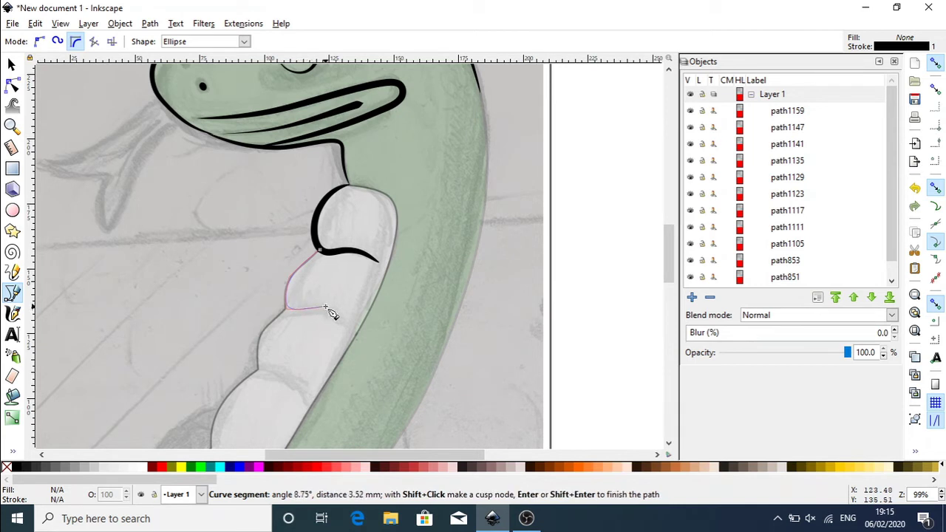
left_click(334, 312)
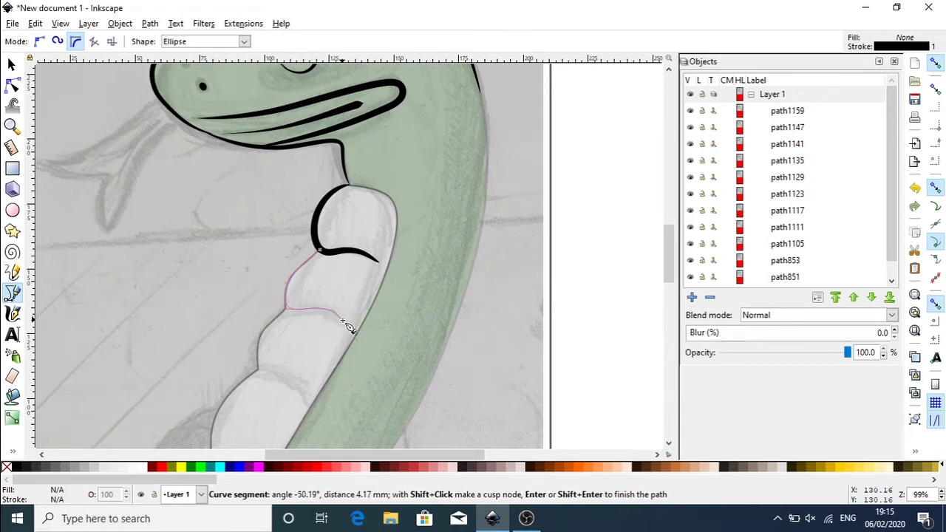
left_click(341, 321)
double_click(346, 324)
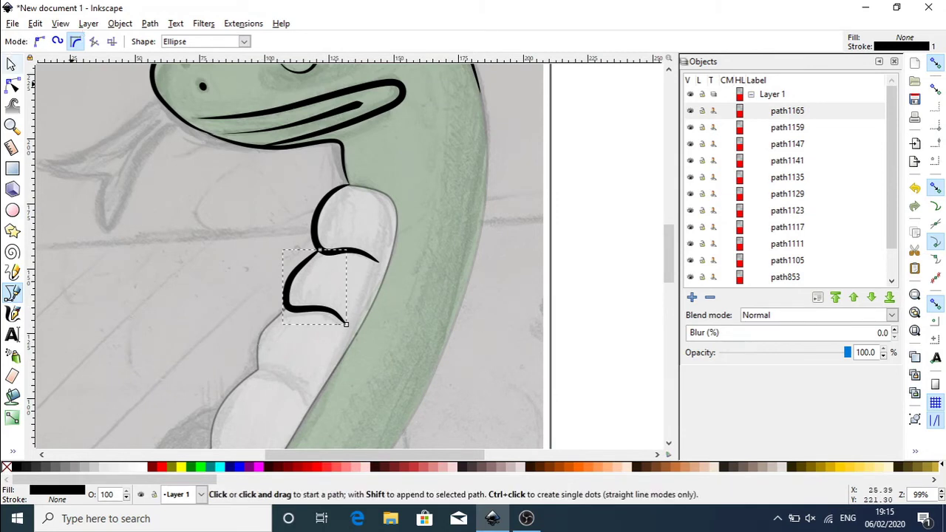
Step: Move the second belly segment's outline slightly inward toward the neck and up against the first segment
left_click(11, 65)
left_click(235, 266)
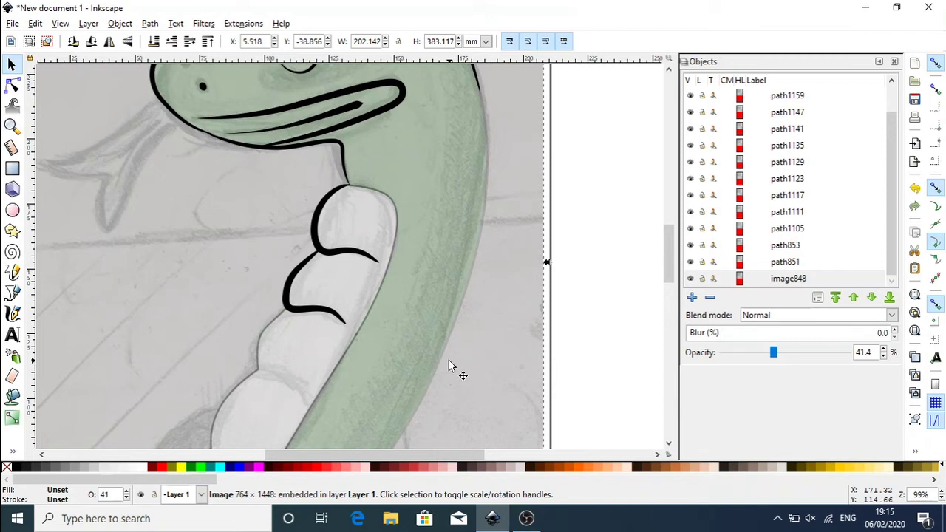
left_click(292, 291)
left_click_drag(295, 291, 297, 292)
left_click(485, 287)
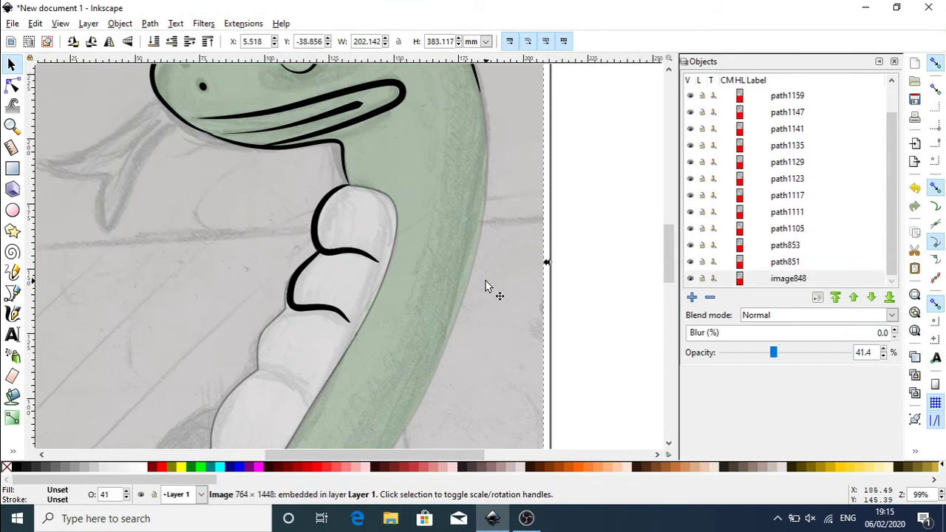
Step: Adjust the inner end node of the second belly segment's outline to reshape the tip of its lower edge
double_click(343, 321)
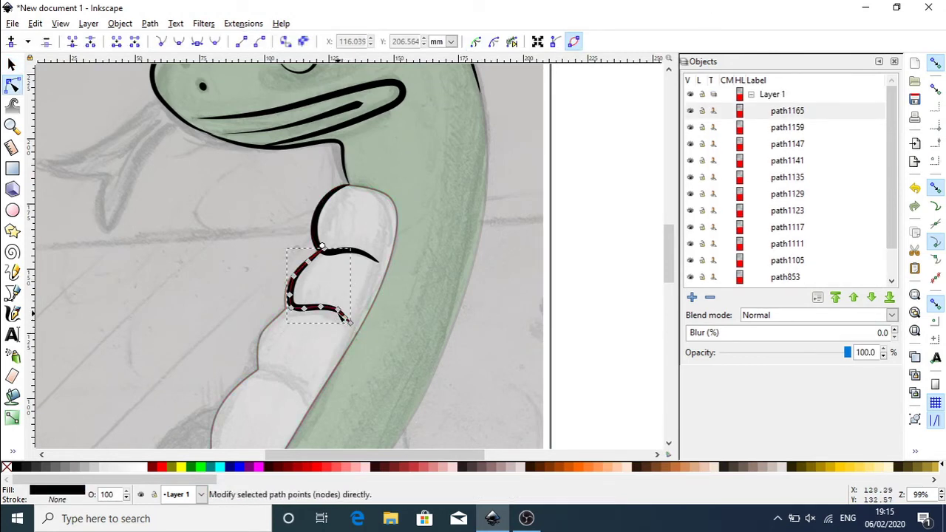
left_click(486, 320)
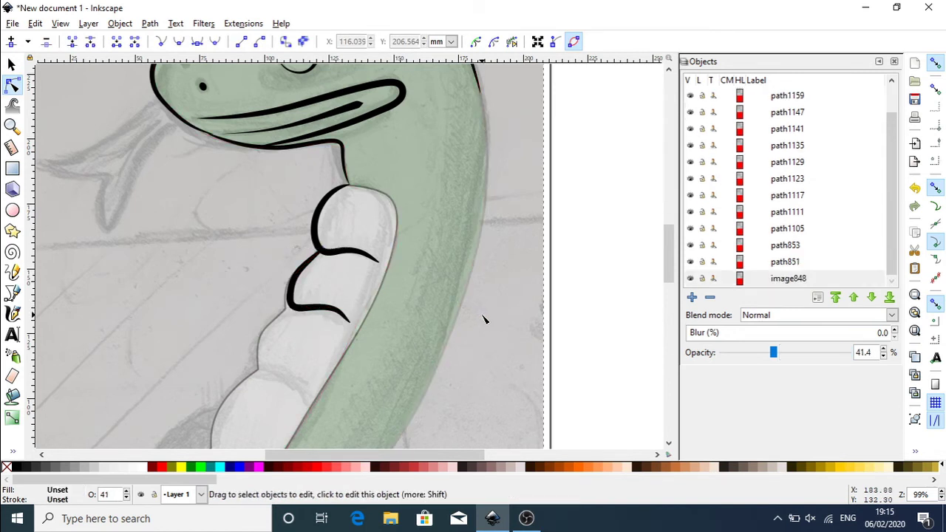
left_click(347, 320)
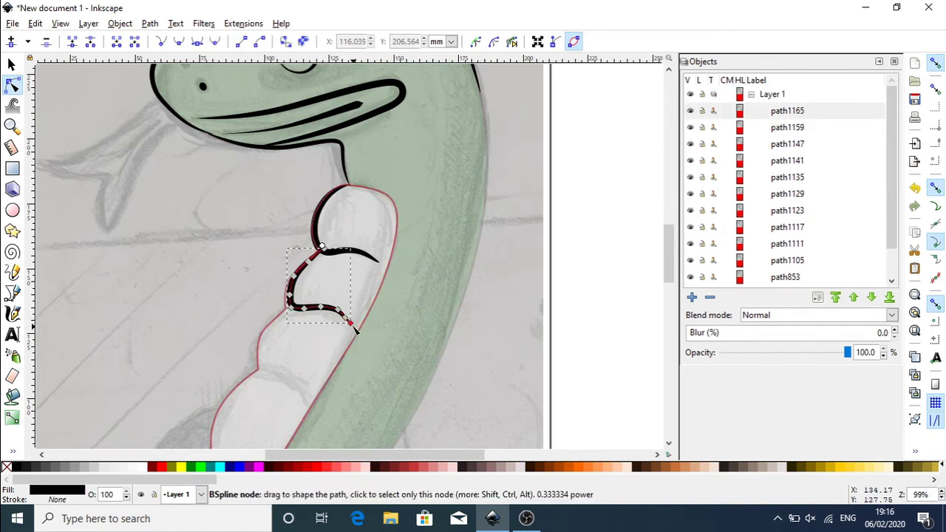
left_click_drag(350, 328, 346, 322)
left_click(465, 338)
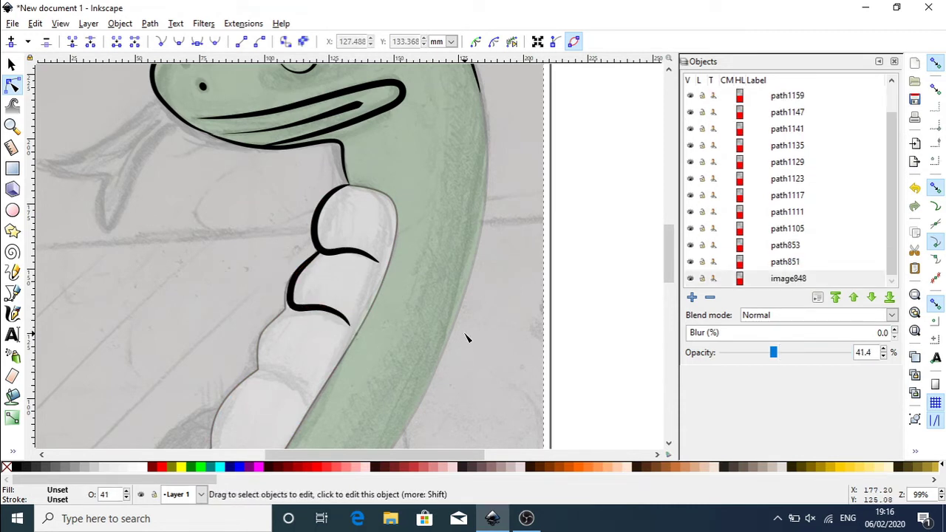
Step: Trace the third belly segment with an Ellipse B-spline path from the second segment's outer corner along its outer and lower edges
left_click(12, 292)
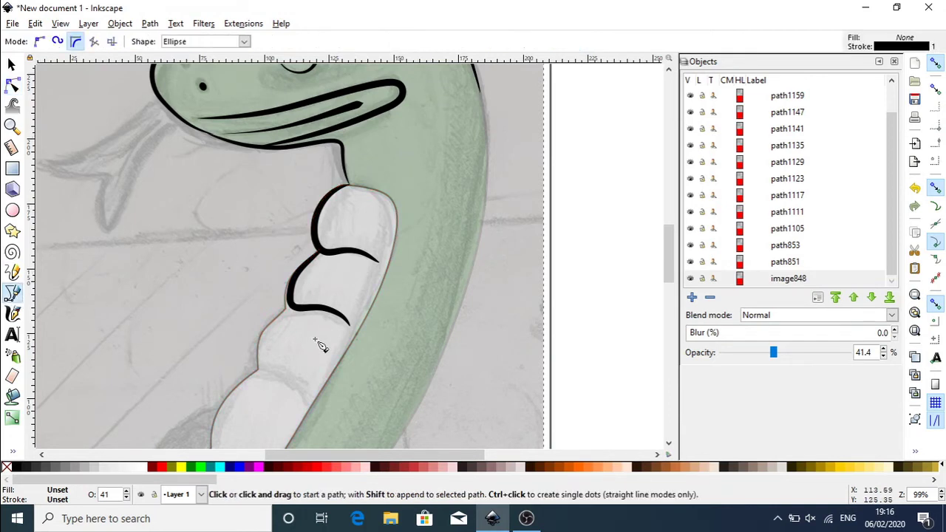
left_click(288, 309)
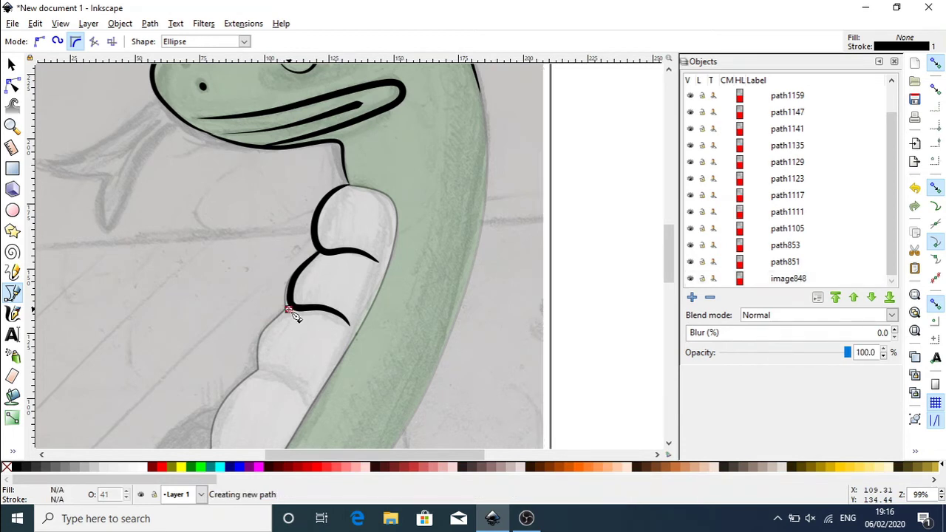
left_click(273, 319)
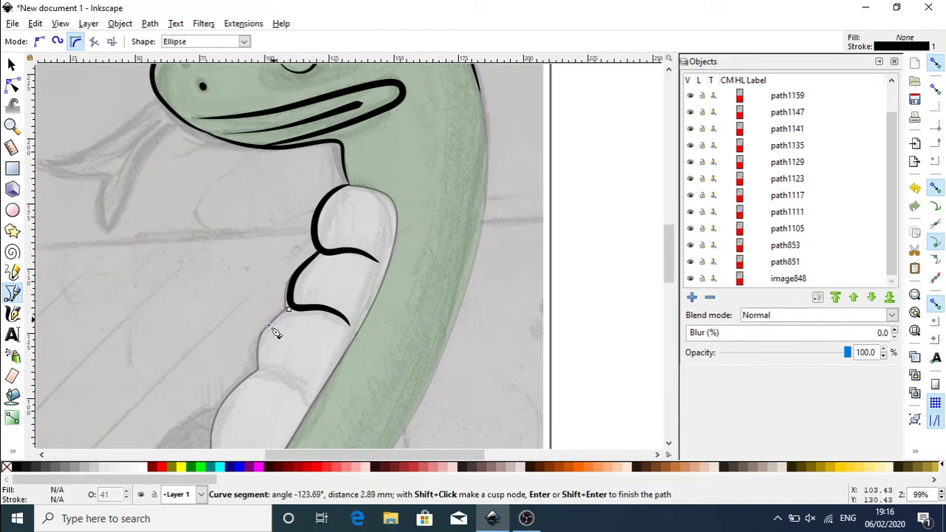
left_click(264, 331)
left_click(259, 347)
left_click(257, 368)
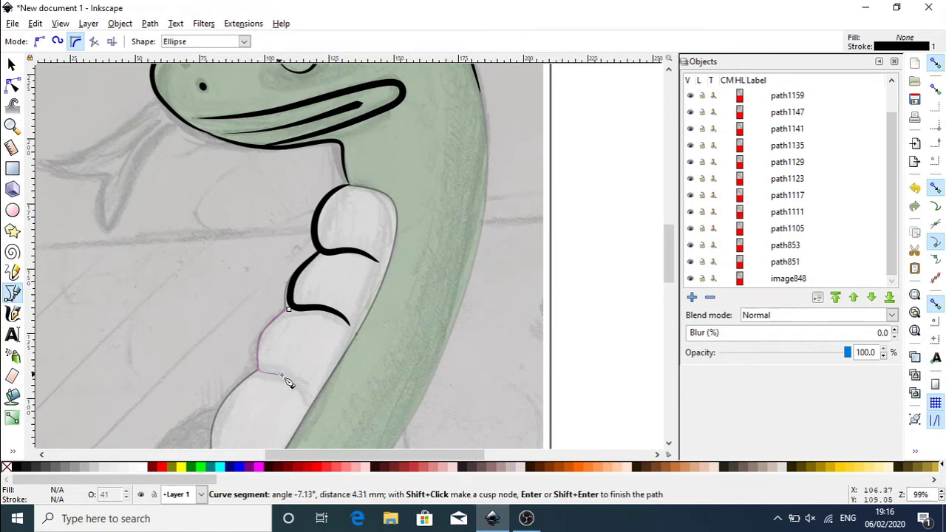
left_click(284, 374)
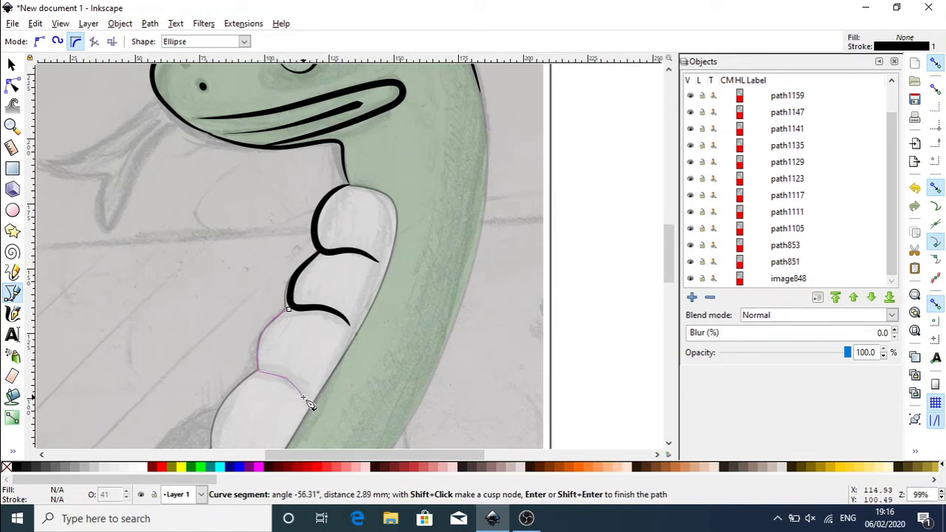
double_click(303, 396)
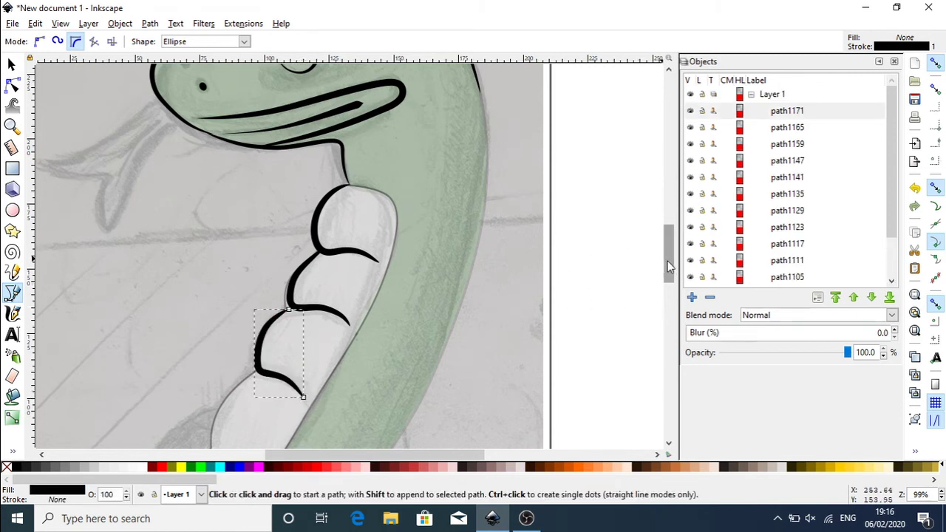
Step: Trace the fourth belly segment with an Ellipse B-spline path from the third segment's outer corner along its outer and lower edges
left_click_drag(667, 261, 669, 289)
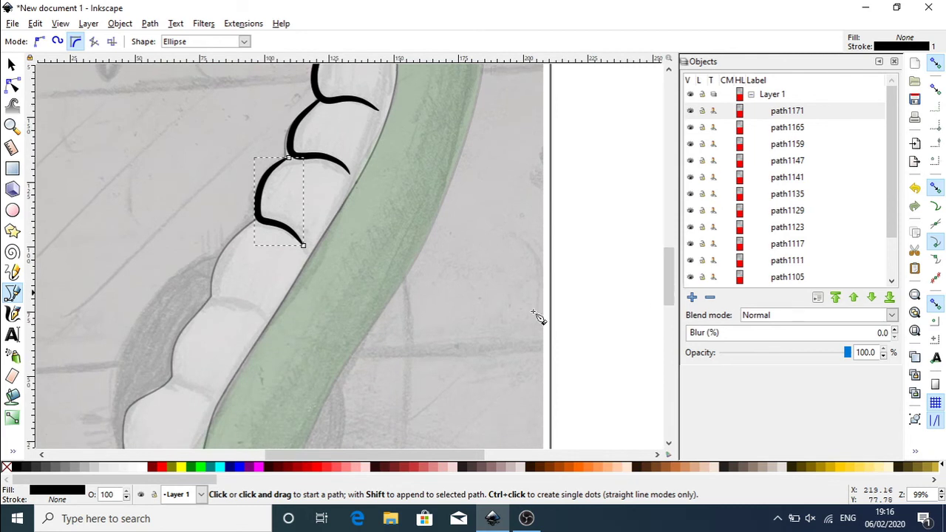
left_click(256, 221)
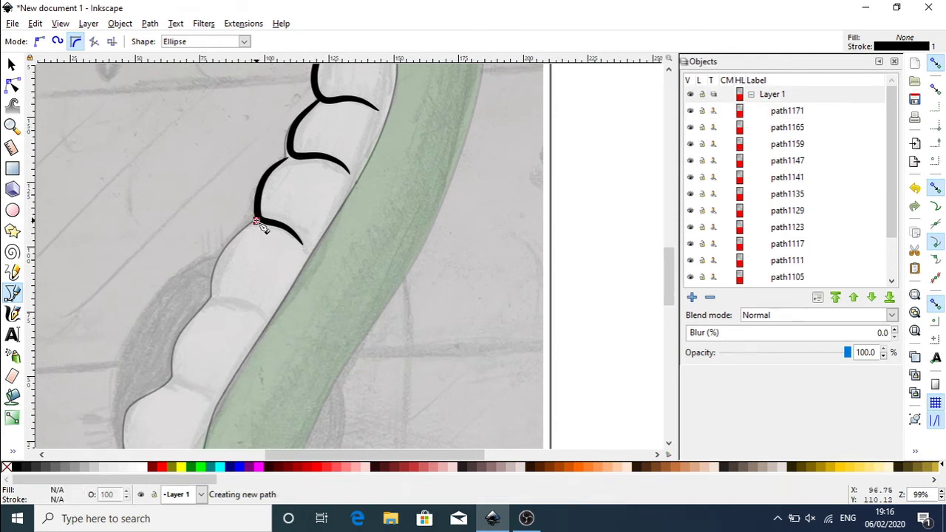
left_click(235, 244)
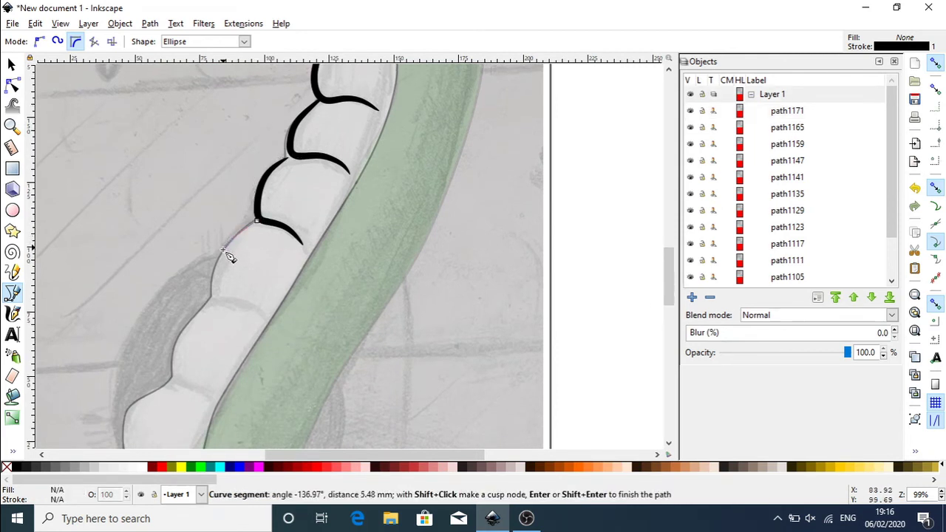
left_click(220, 258)
left_click(214, 279)
left_click(213, 297)
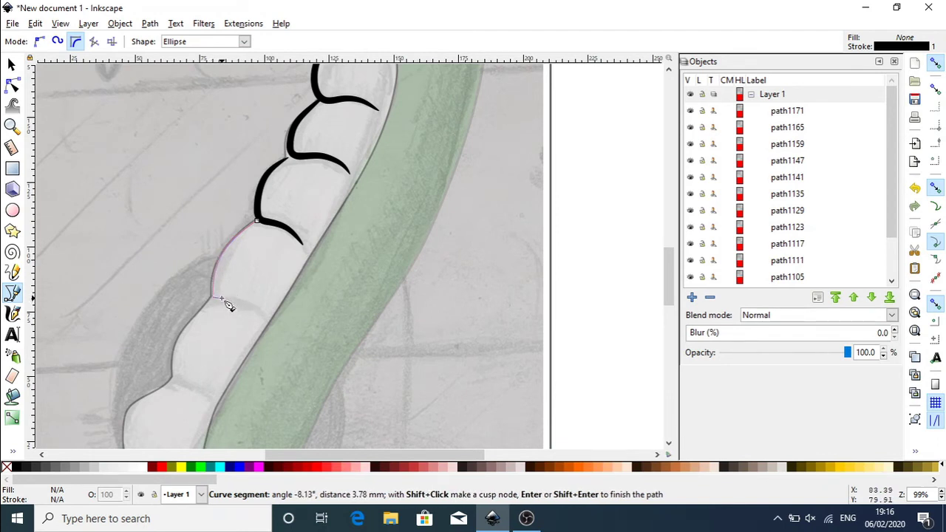
left_click(238, 300)
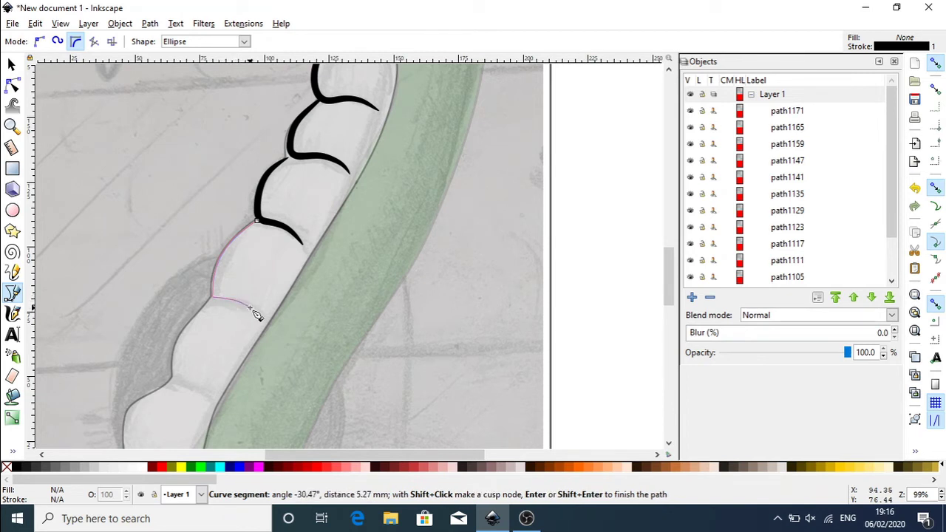
double_click(262, 317)
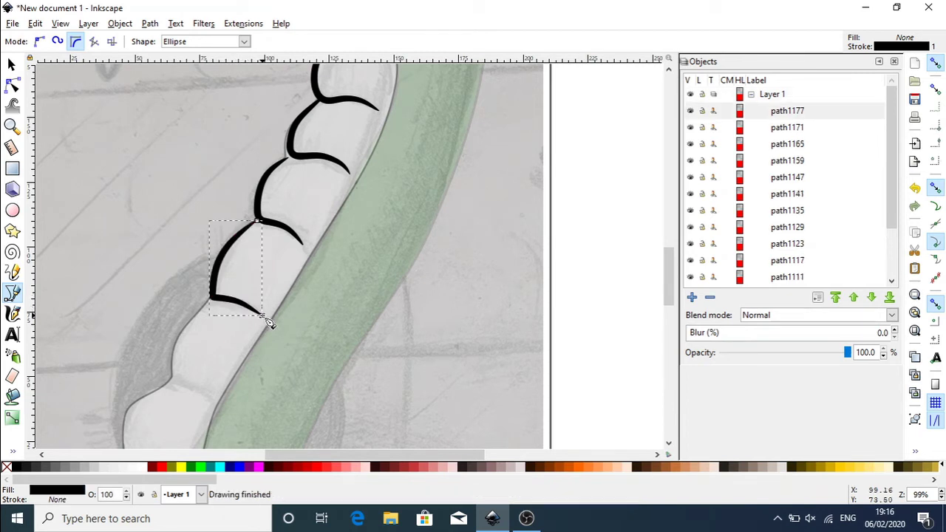
Step: Trace the fifth belly segment with an Ellipse B-spline path from the fourth segment's outer corner along its outer and lower edges
left_click(211, 297)
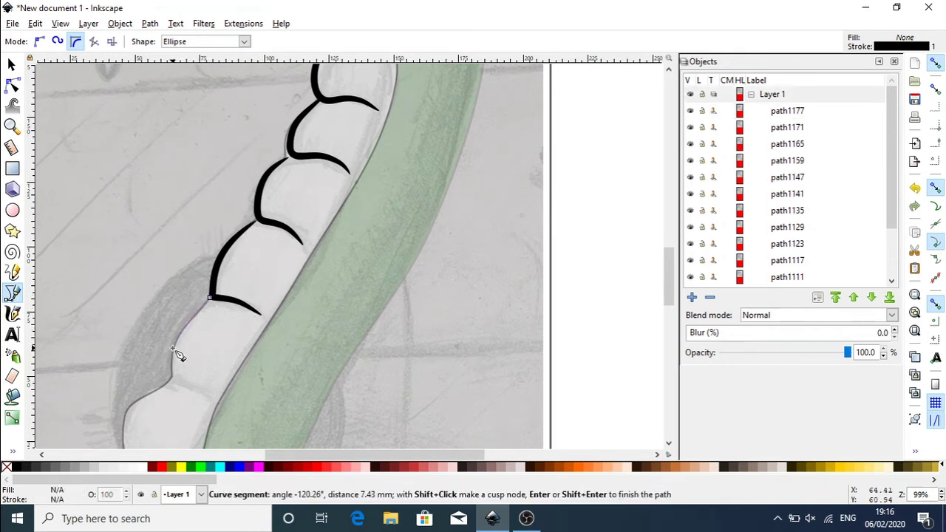
left_click(213, 396)
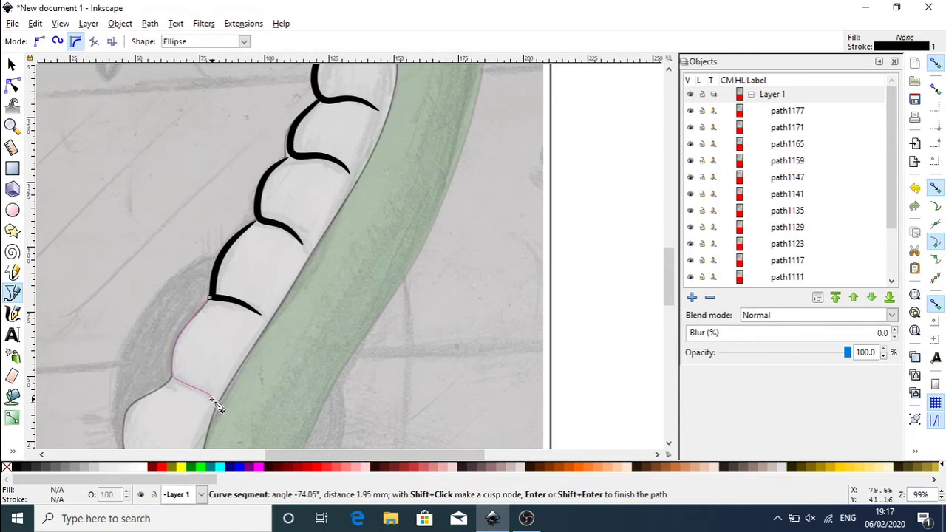
key("Return")
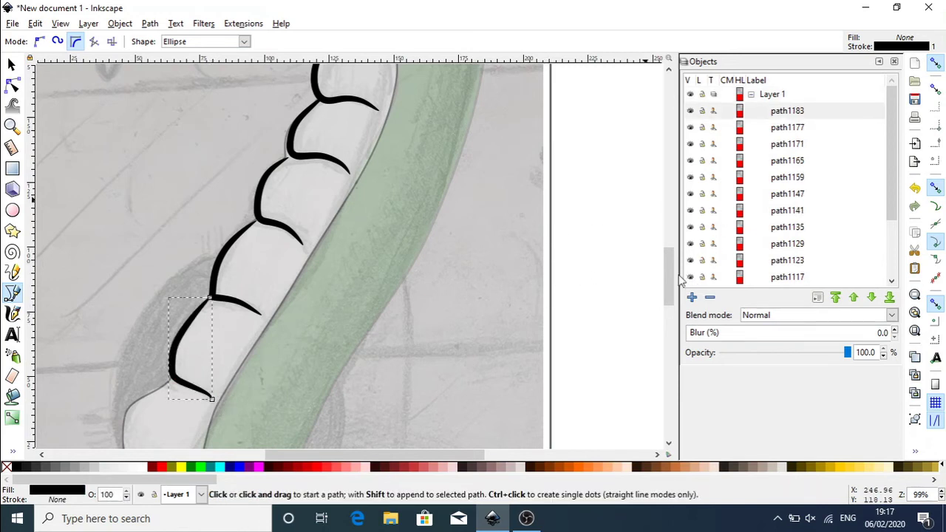
Step: Start an Ellipse B-spline path at the fifth segment's outer corner and trace the last belly segment's outer edge around to its bottom
scroll(668, 271, "down", 6)
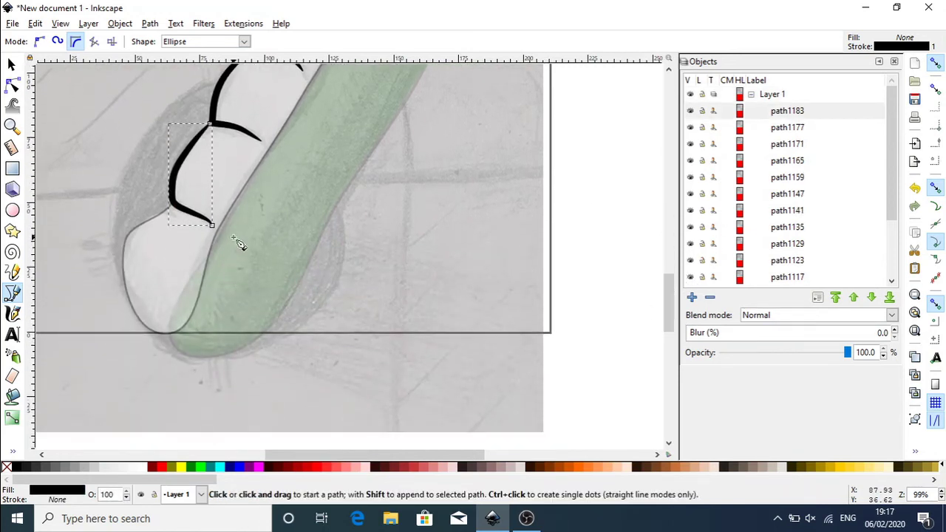
left_click(173, 207)
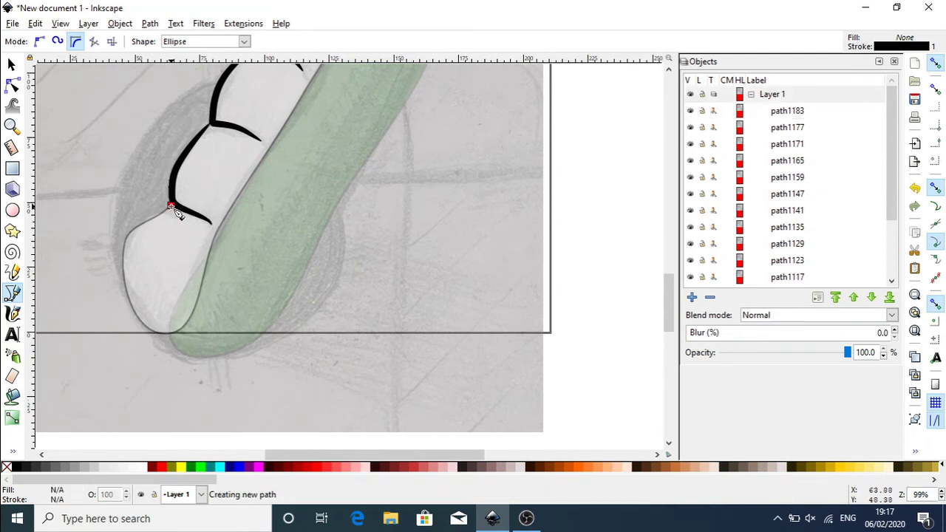
left_click(137, 230)
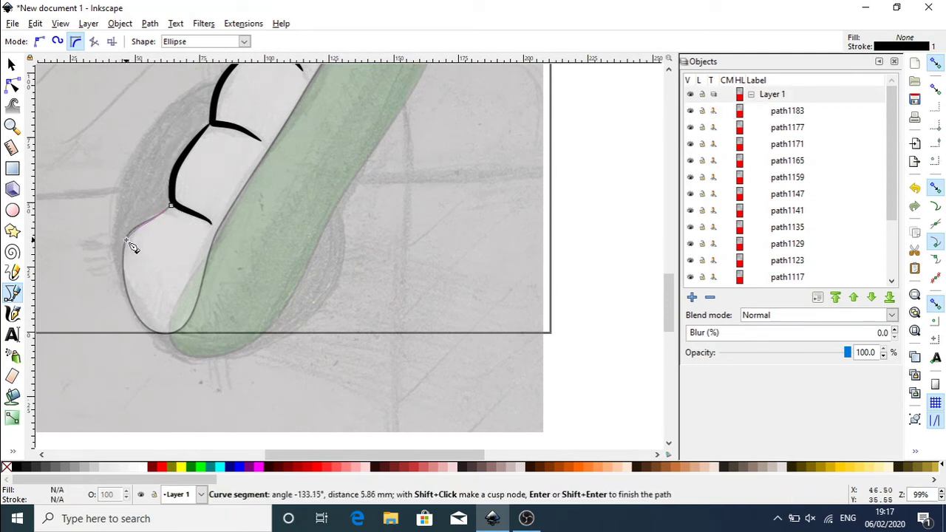
left_click(125, 243)
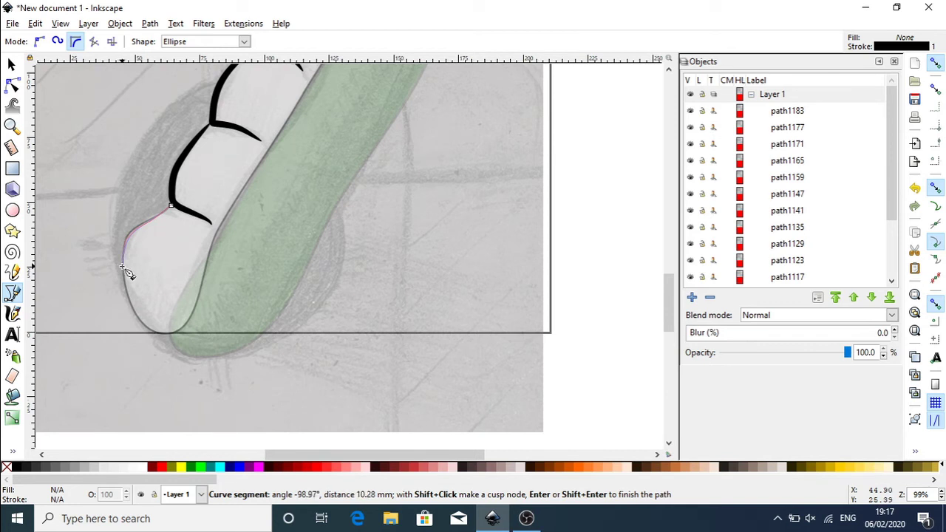
left_click(122, 265)
left_click(132, 310)
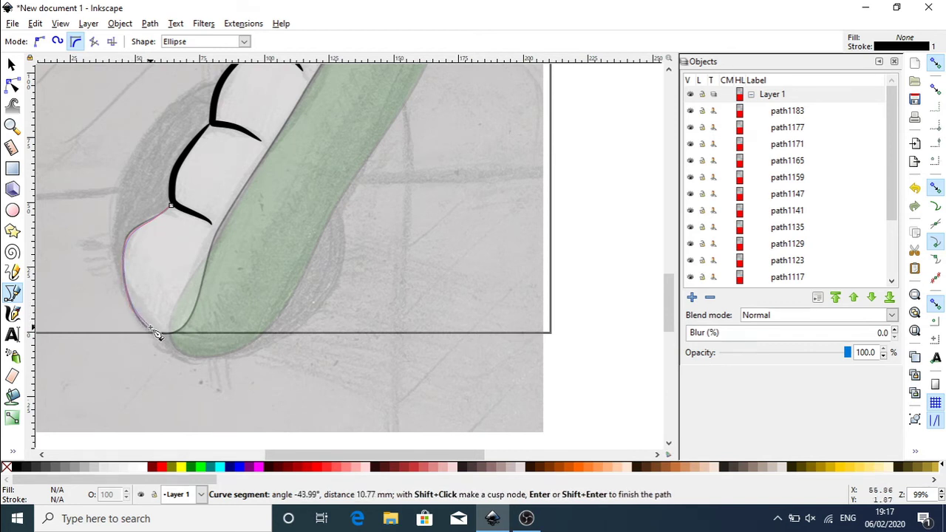
left_click(152, 334)
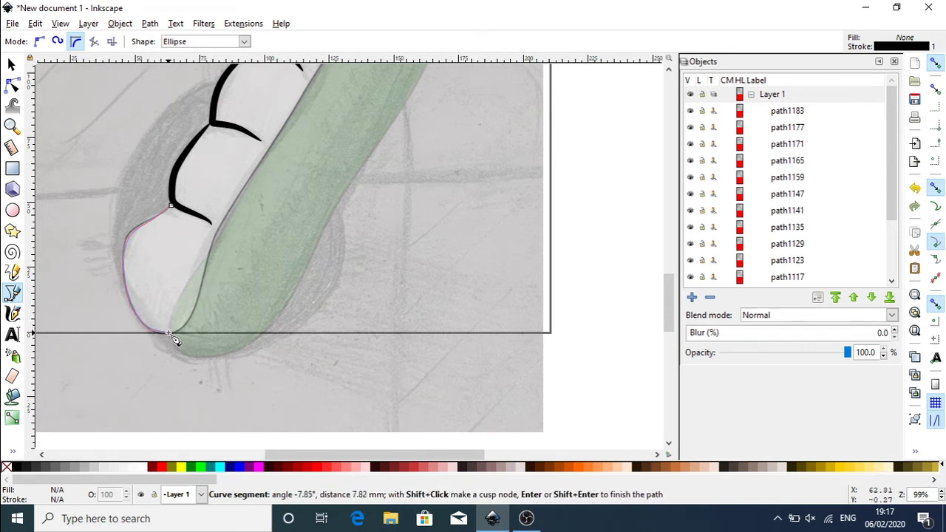
left_click(171, 335)
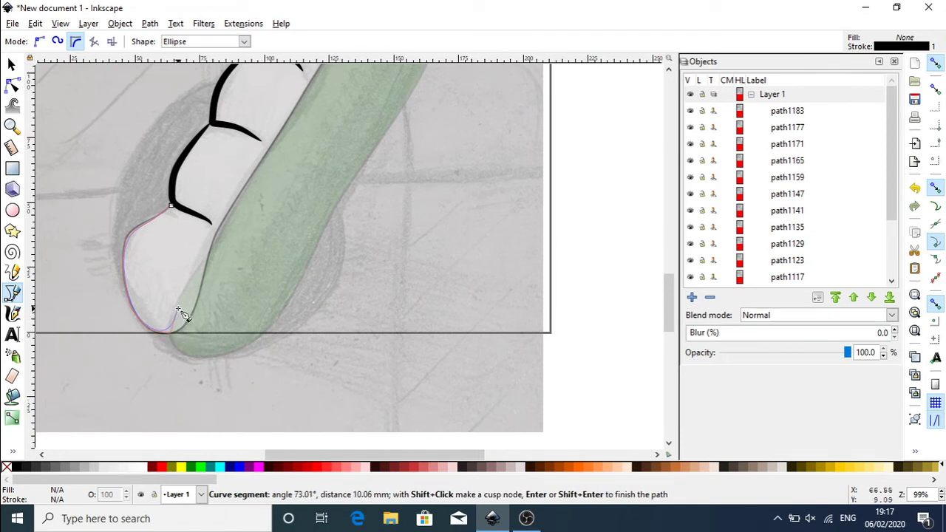
Step: Continue the path up the boundary between belly and green body, round the first segment's top, and finish it at the throat's end
left_click(178, 309)
left_click(201, 272)
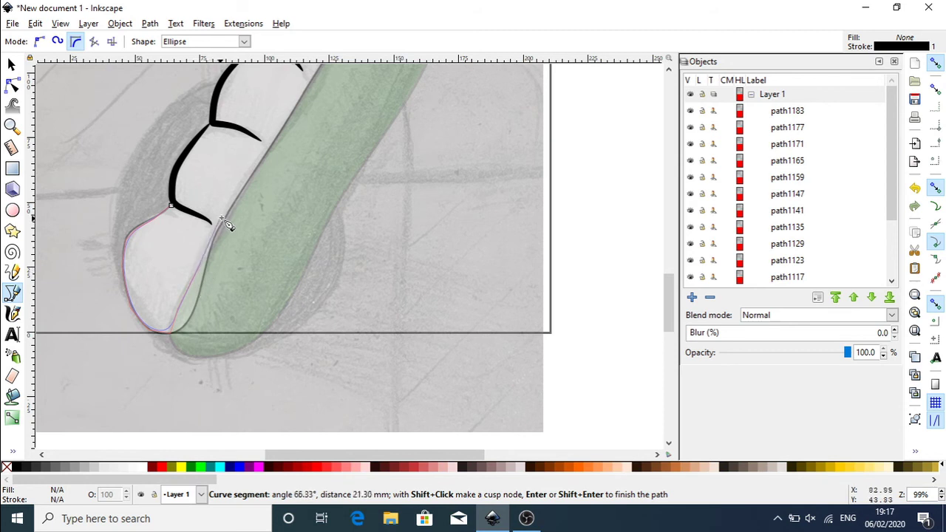
left_click(232, 219)
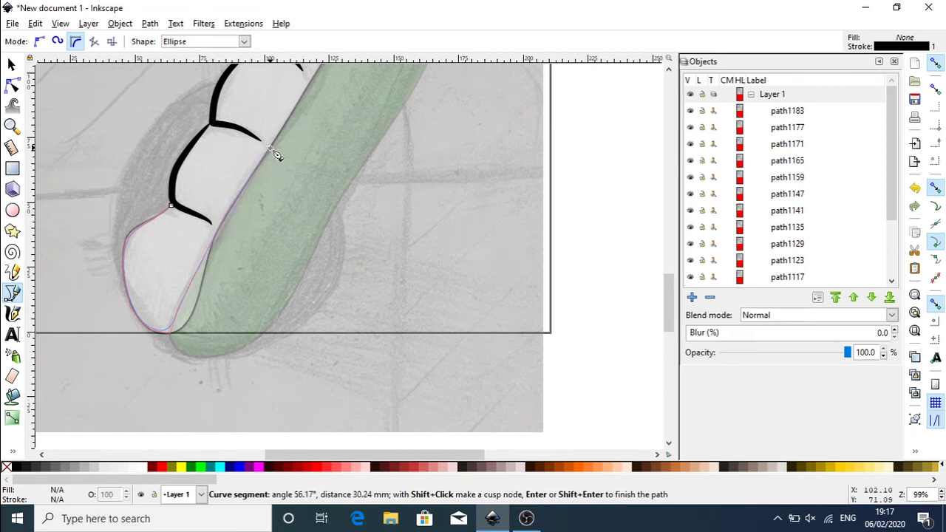
left_click(271, 150)
left_click(309, 88)
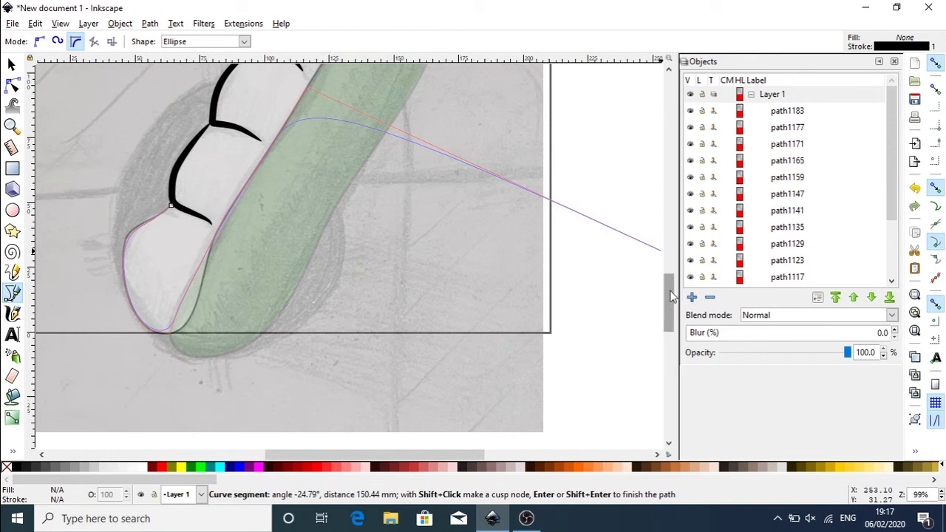
scroll(671, 294, "up", 6)
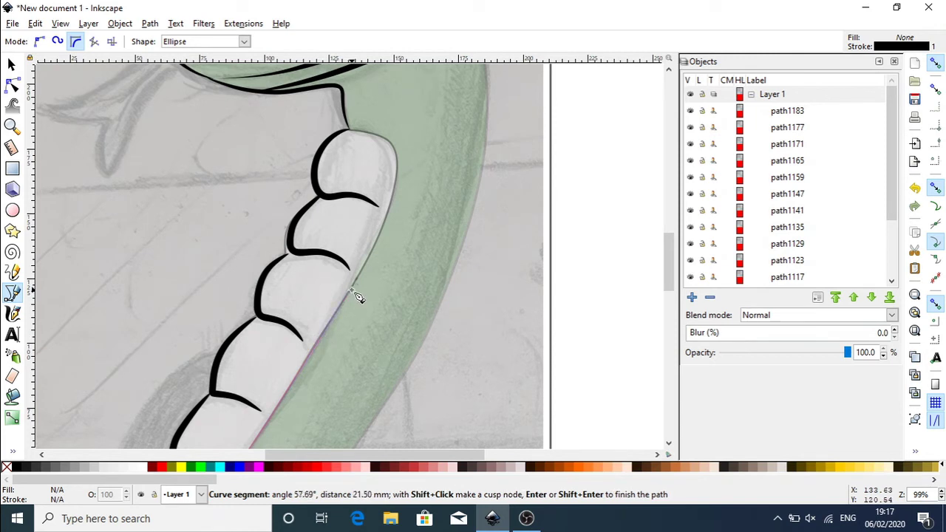
left_click(384, 233)
left_click(398, 174)
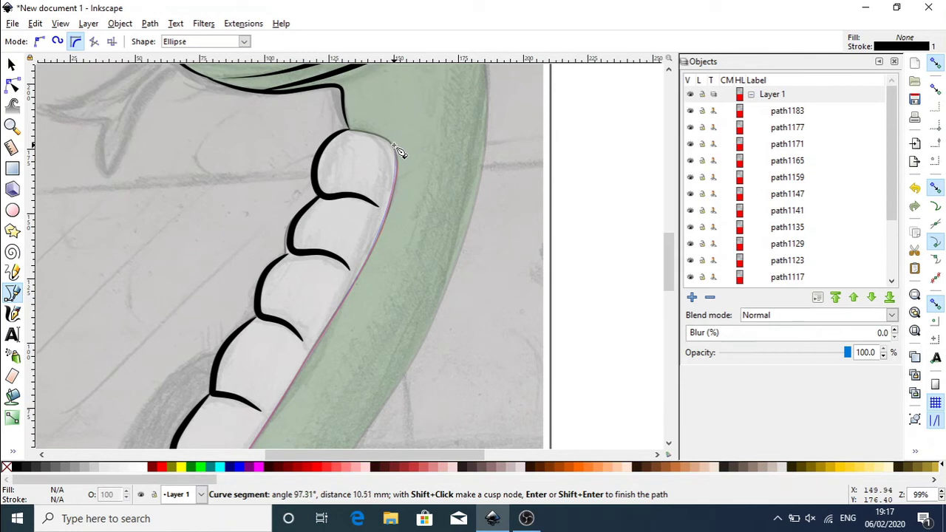
left_click(398, 153)
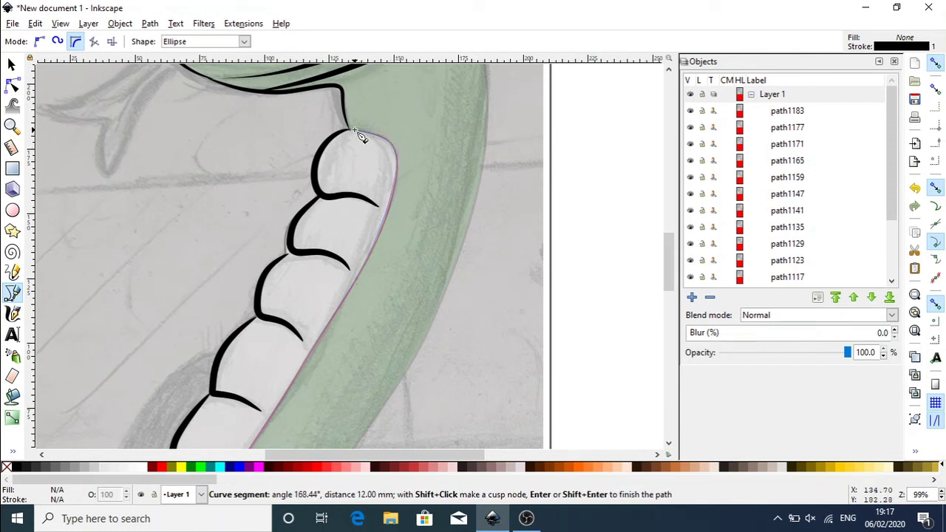
left_click(353, 130)
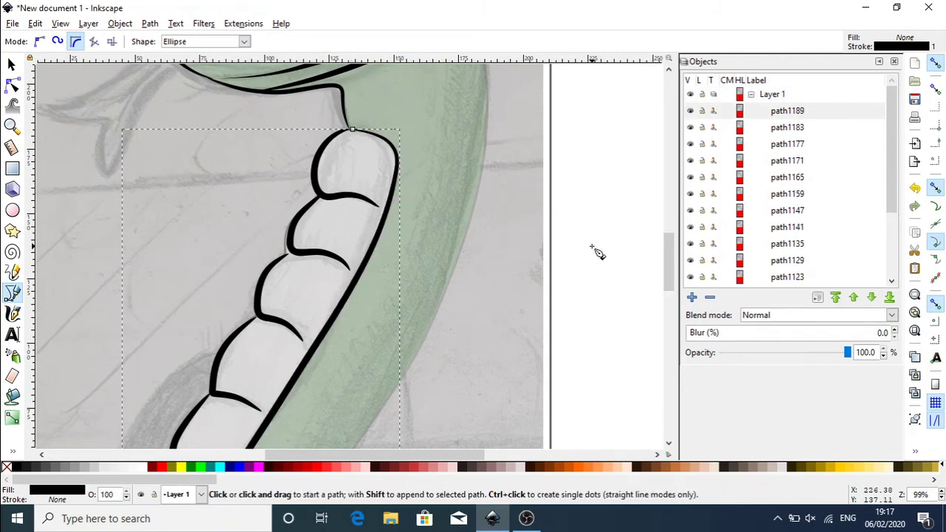
Step: Trace the snake's body with an Ellipse B-spline path from the last belly segment's bottom around and up the back to the neck outline's end
key("5")
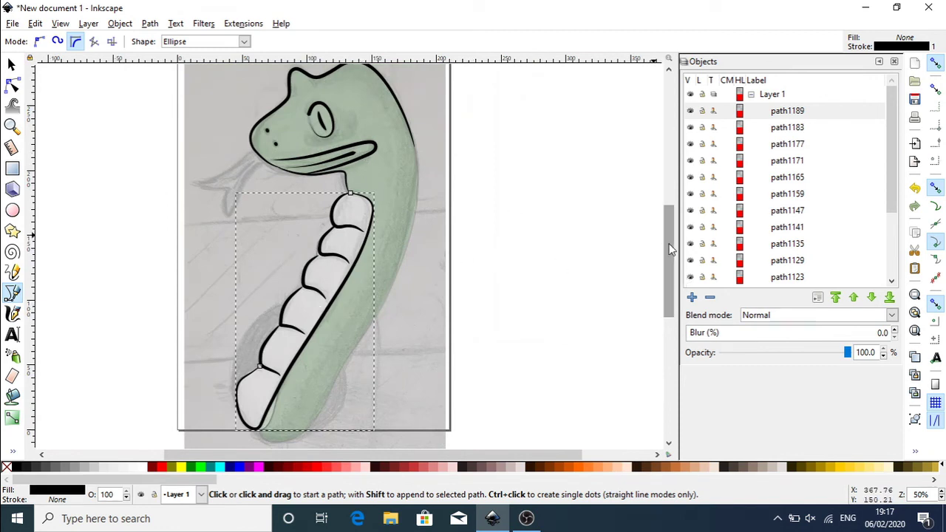
left_click(256, 435)
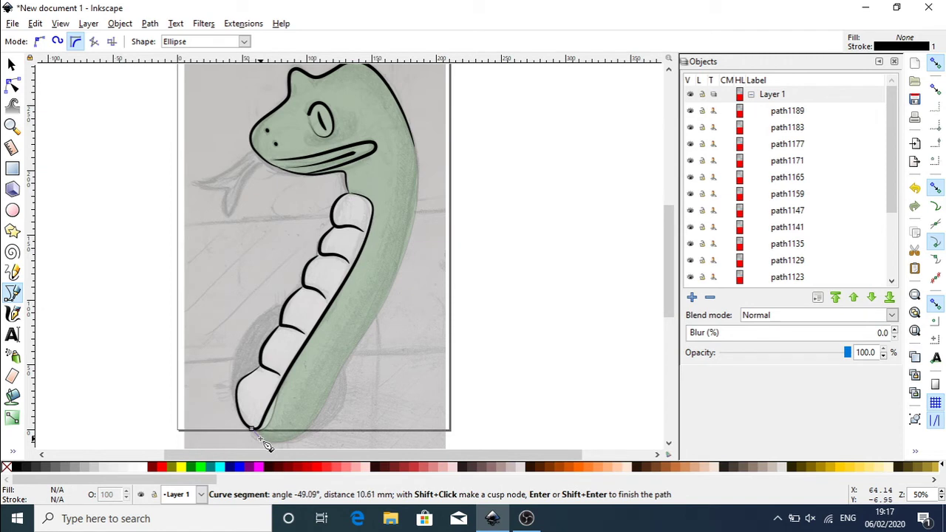
left_click(265, 438)
left_click(285, 441)
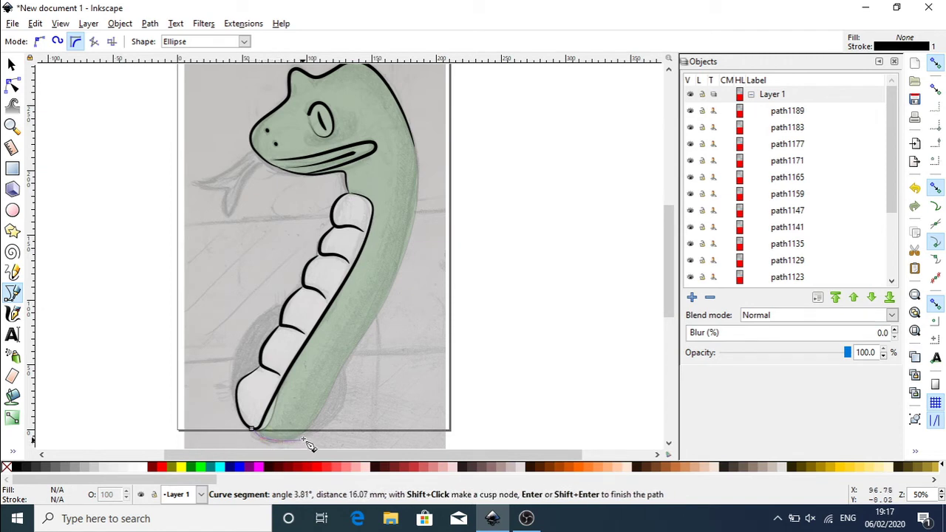
left_click(307, 434)
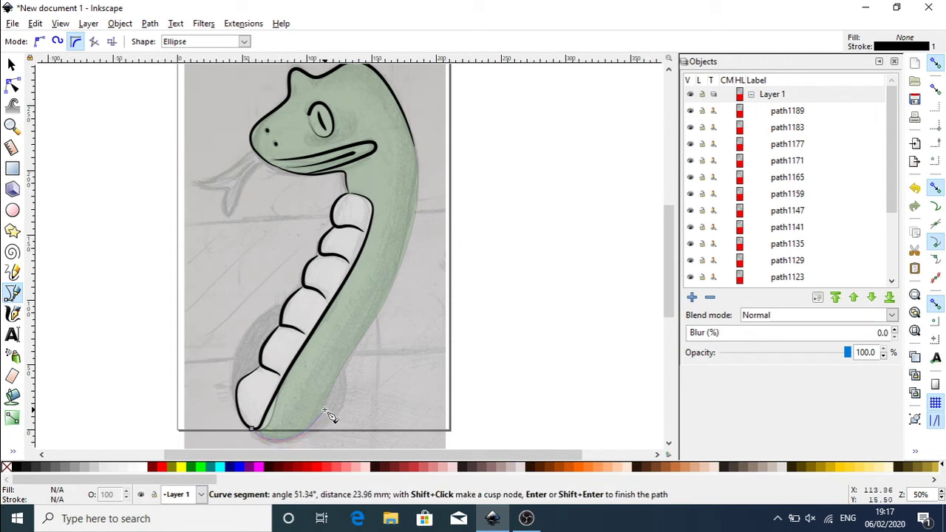
left_click(324, 408)
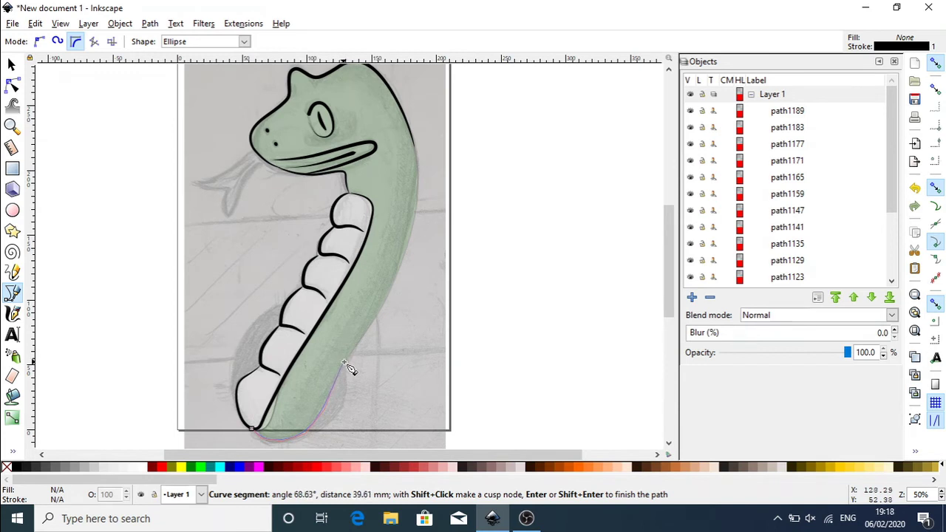
left_click(380, 325)
left_click(399, 288)
left_click(413, 218)
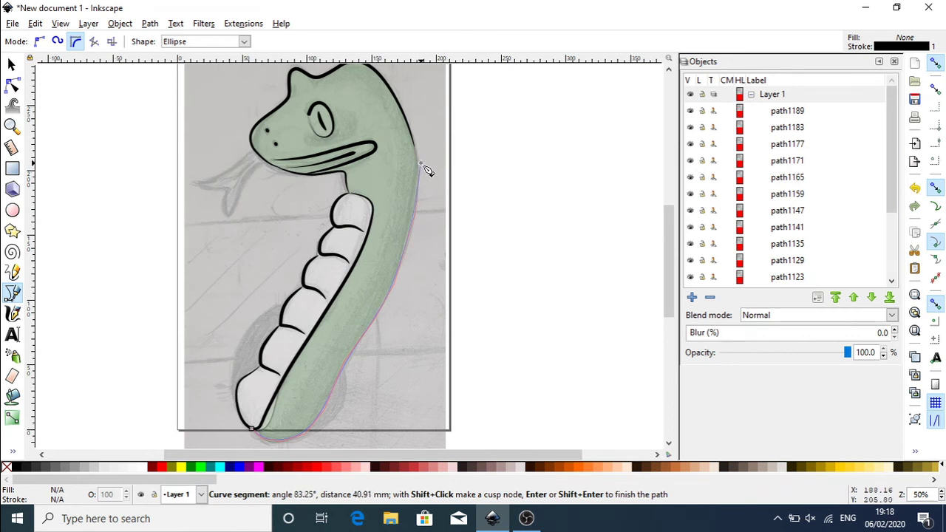
left_click(422, 168)
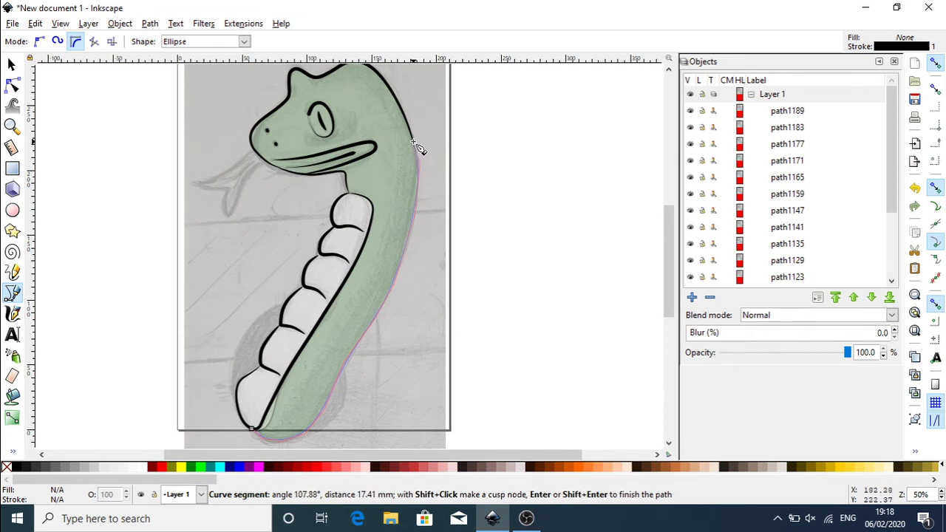
double_click(420, 148)
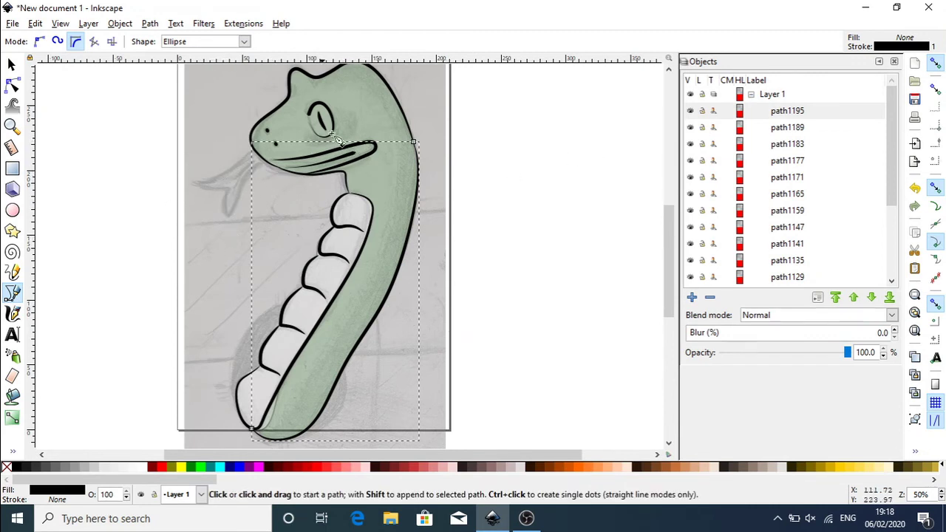
Step: Try tracing the eye as a closed Bezier path with the Ellipse shape and make all its nodes auto-smooth
left_click(39, 42)
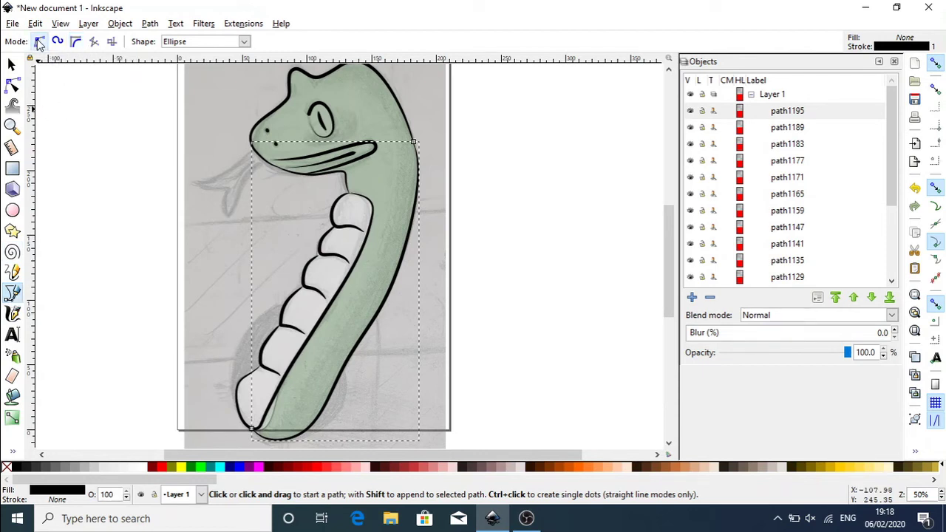
left_click(312, 124)
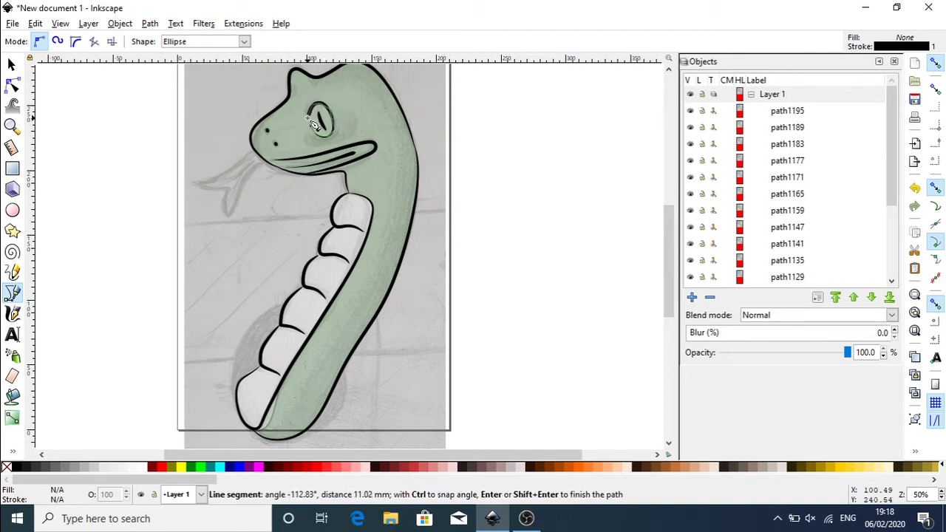
left_click(319, 130)
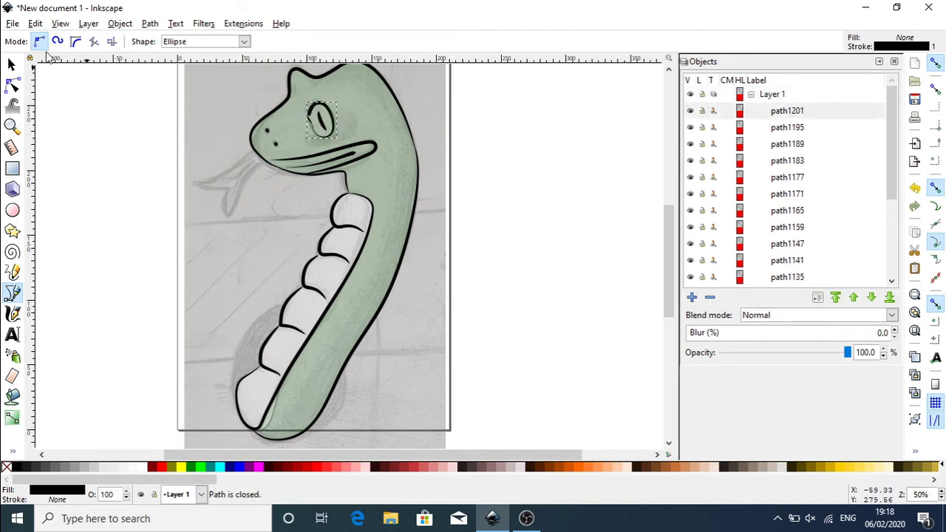
left_click(12, 85)
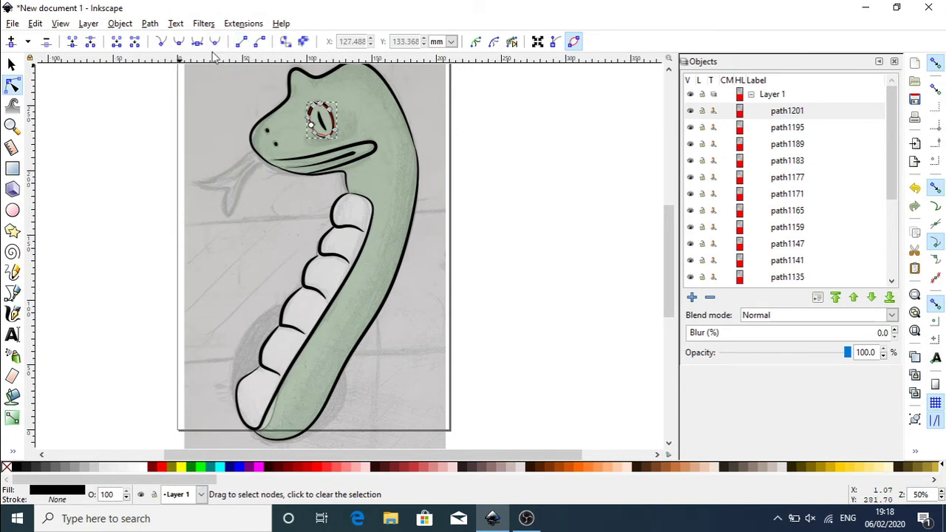
key("ctrl+a")
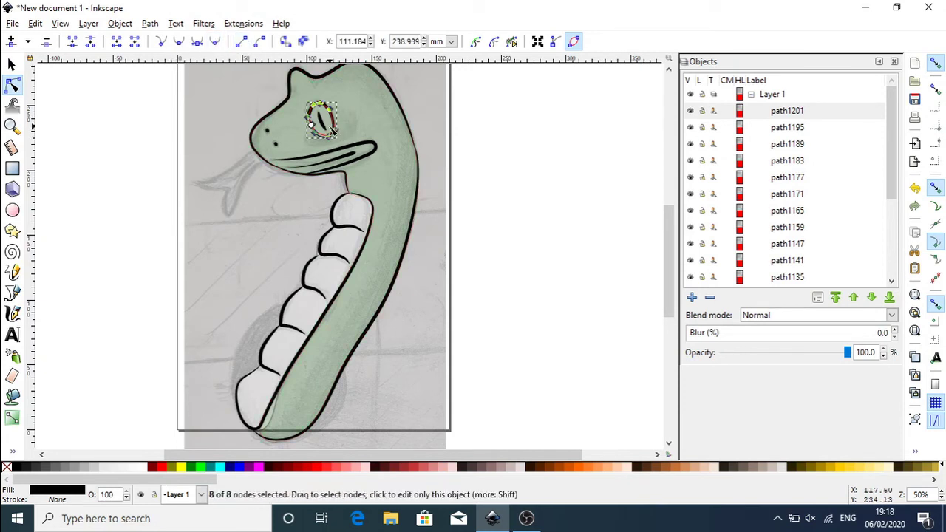
left_click(215, 42)
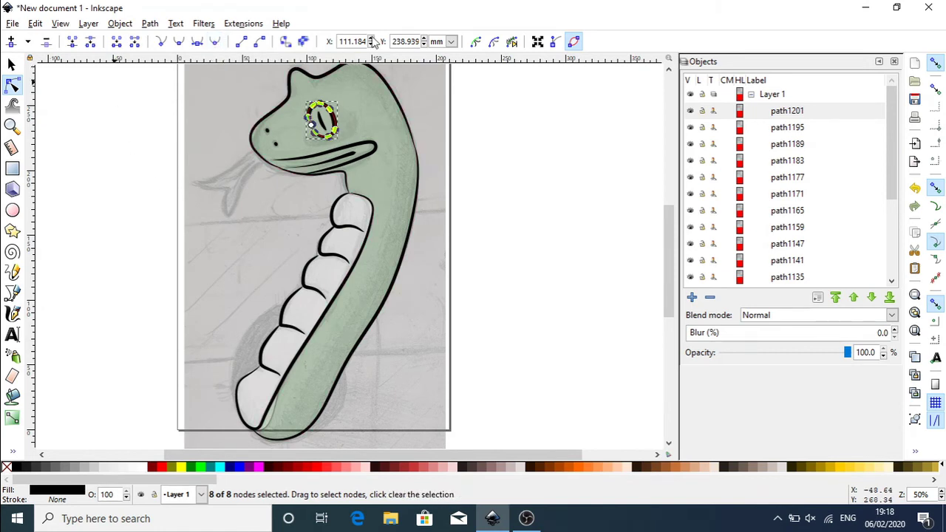
Step: Try to fill the closed eye path with flat white, setting its lightness to 255
left_click(120, 23)
left_click(145, 77)
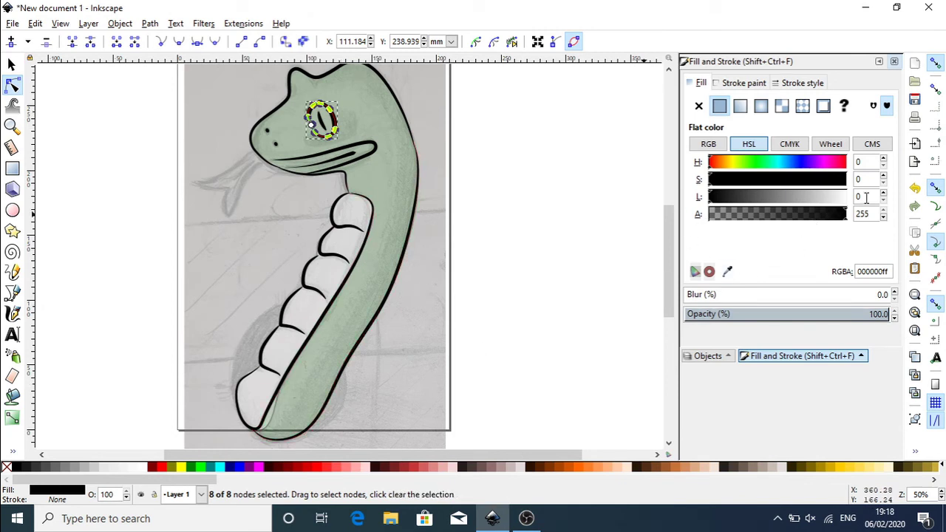
left_click_drag(826, 197, 860, 202)
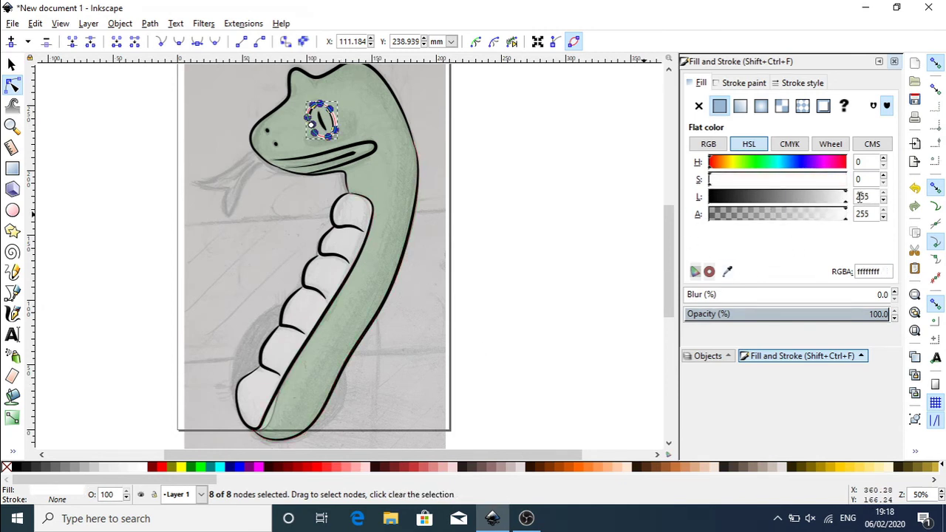
left_click(698, 106)
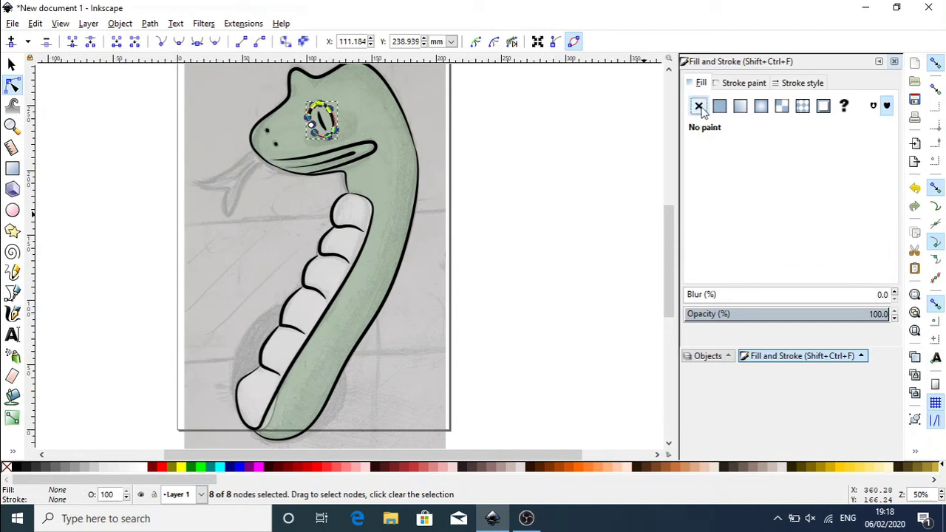
left_click(739, 85)
left_click(702, 84)
left_click(719, 106)
left_click_drag(757, 180, 846, 185)
left_click(840, 213)
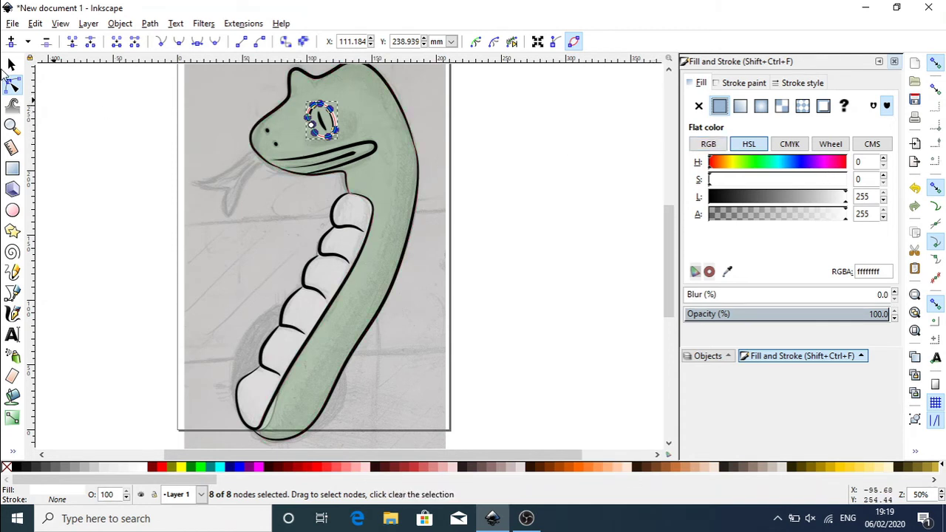
Step: Try a flat black stroke on the white eye path moved off the eye, and delete that path
left_click(11, 65)
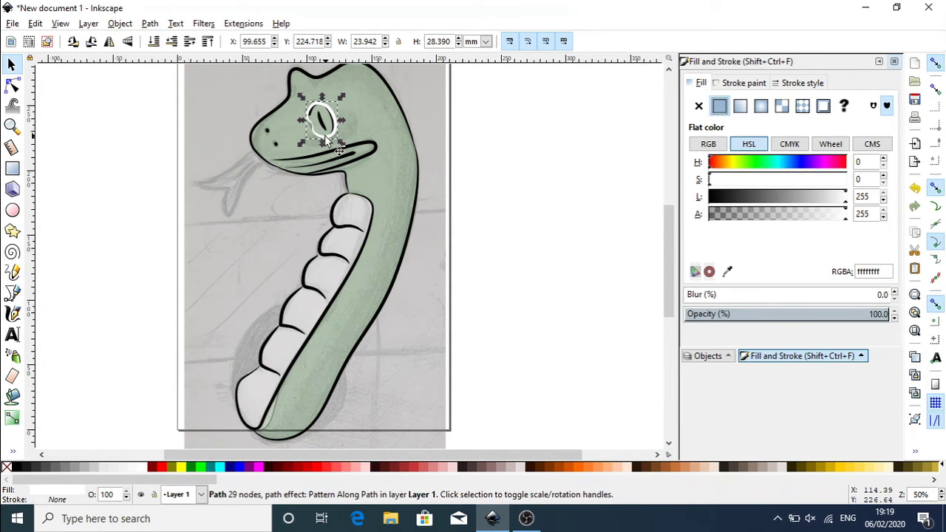
left_click_drag(325, 141, 379, 146)
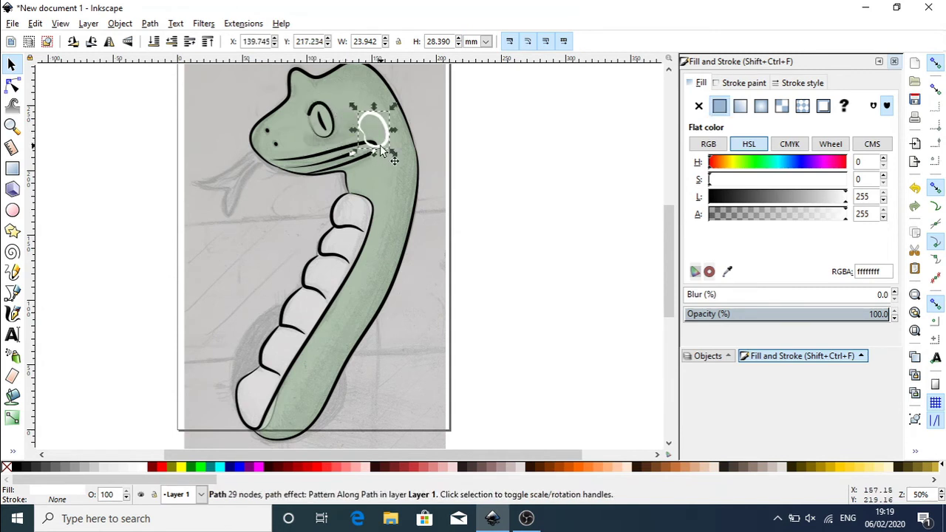
mouse_move(747, 185)
left_mouse_down()
mouse_move(782, 182)
mouse_move(773, 181)
left_mouse_up()
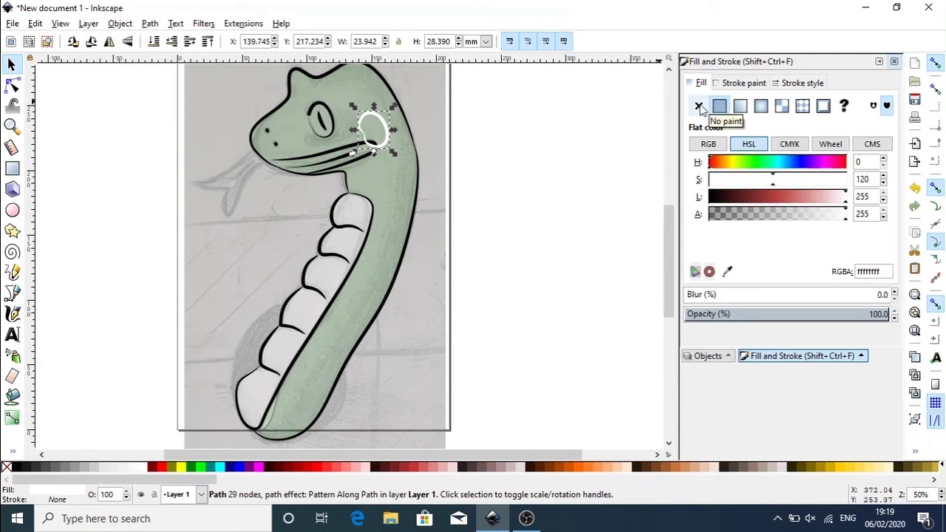
left_click(699, 107)
left_click(719, 105)
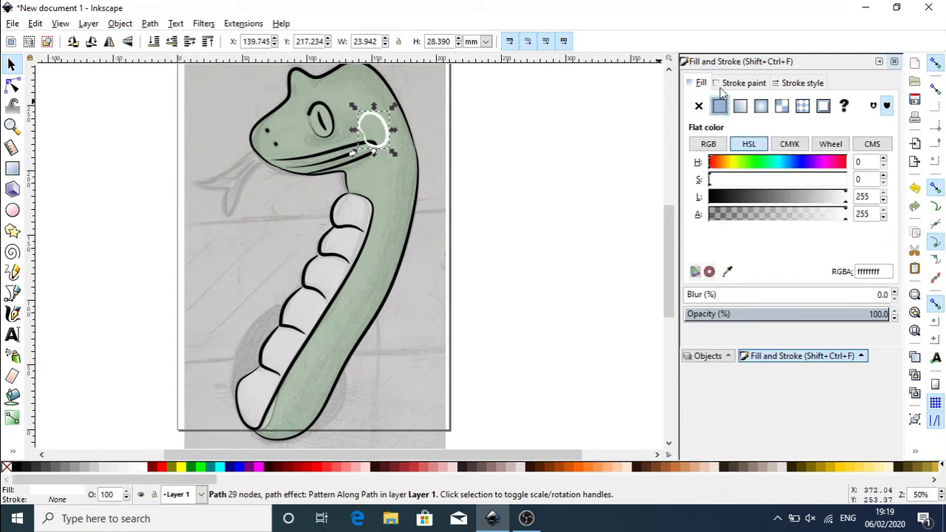
left_click(742, 82)
left_click(718, 105)
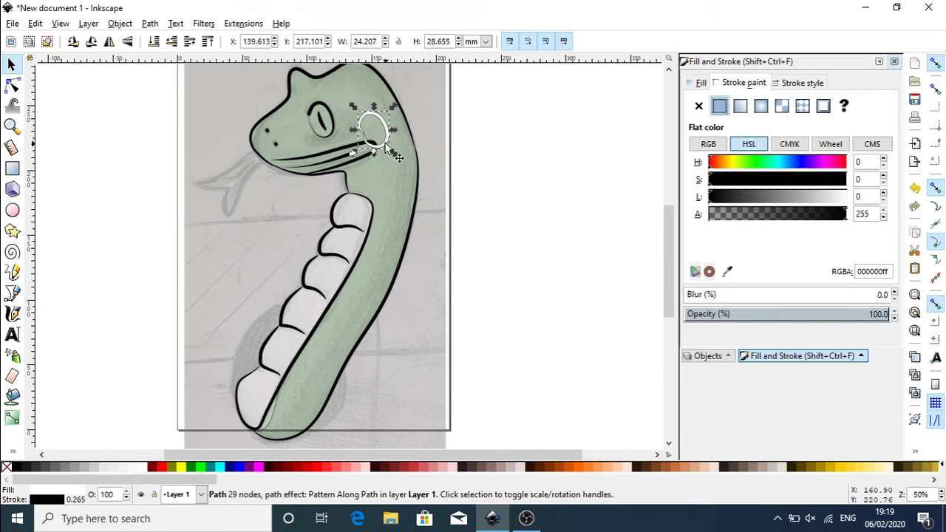
left_click_drag(386, 145, 496, 150)
key("Delete")
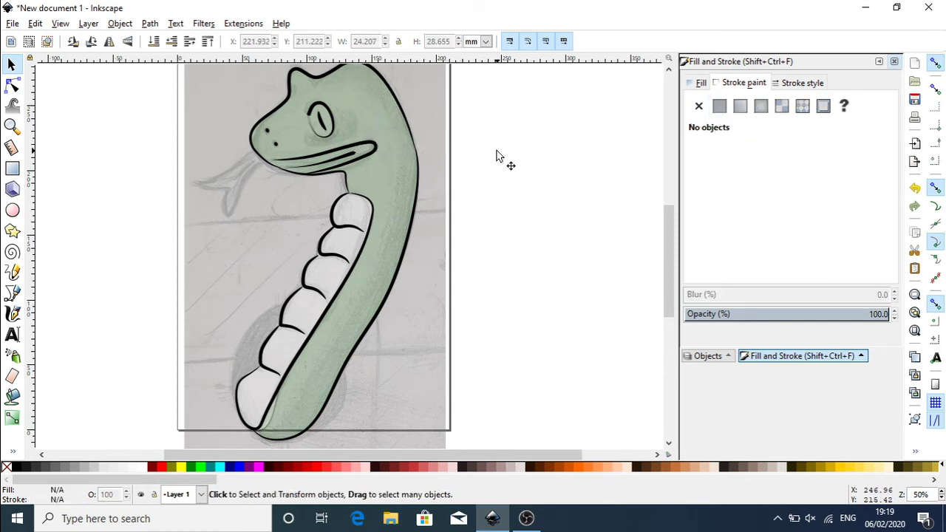
Step: Set the Bezier pen's shape to None
left_click(12, 293)
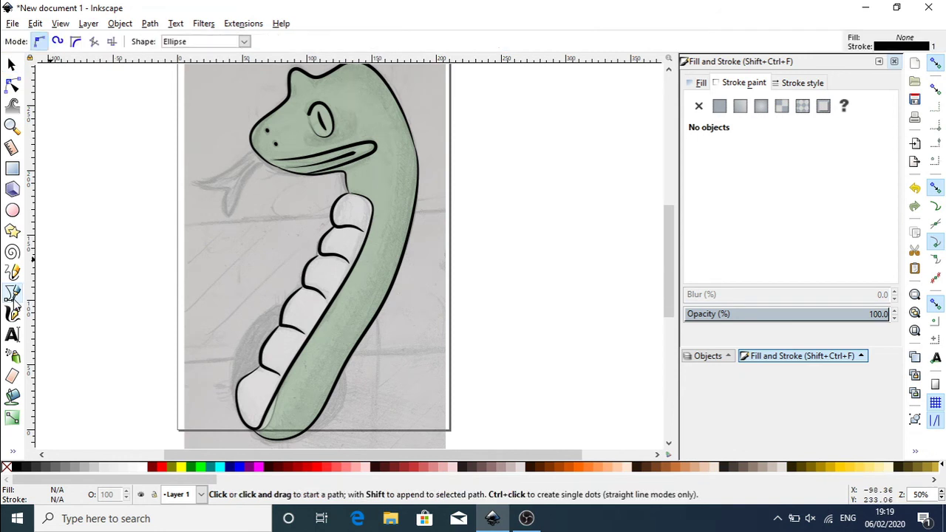
left_click(225, 43)
left_click(197, 58)
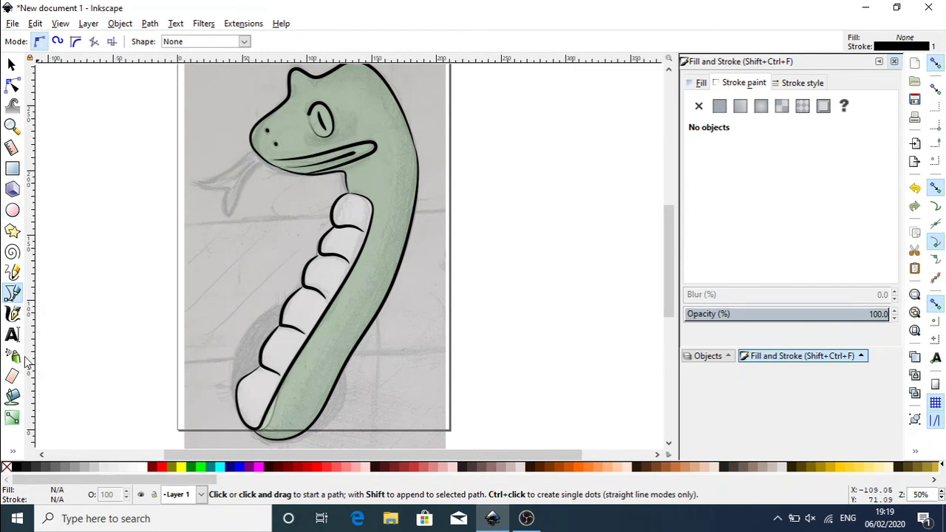
Step: Draw a white ellipse over the eye with radii of about 9.6 by 12.2 mm and set its opacity to 100%
left_click(11, 126)
left_click(332, 126)
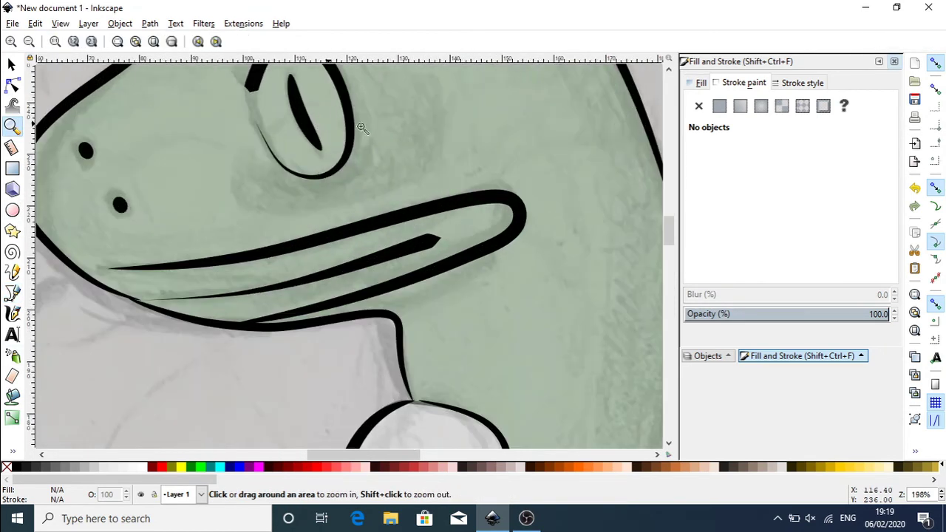
left_click_drag(673, 238, 671, 232)
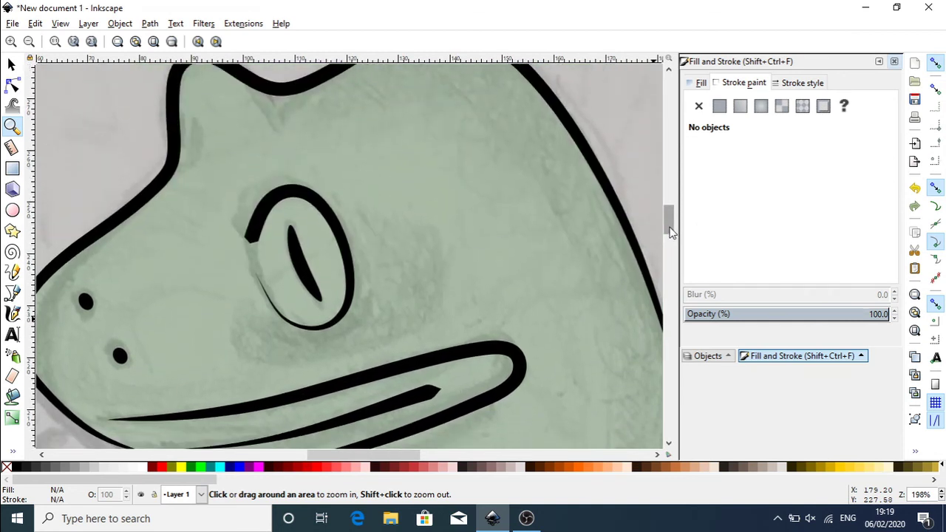
left_click(12, 210)
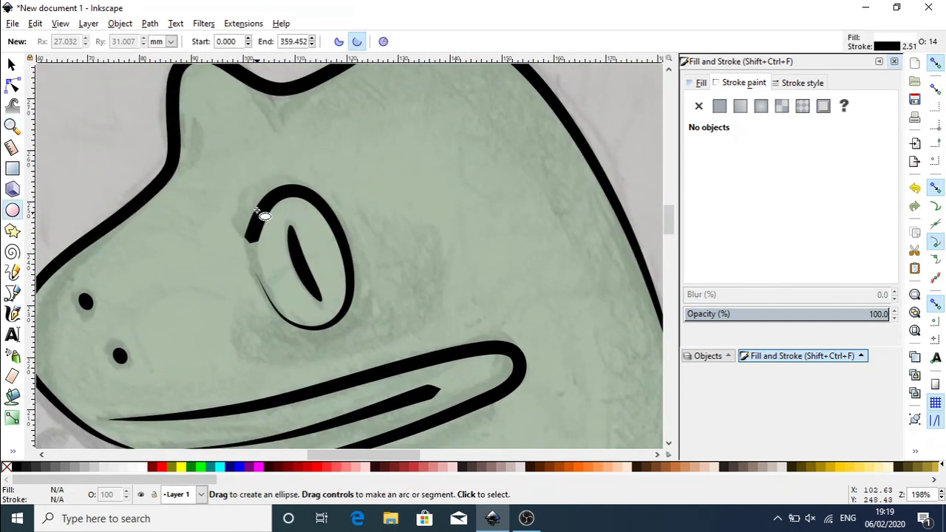
left_click_drag(256, 207, 358, 335)
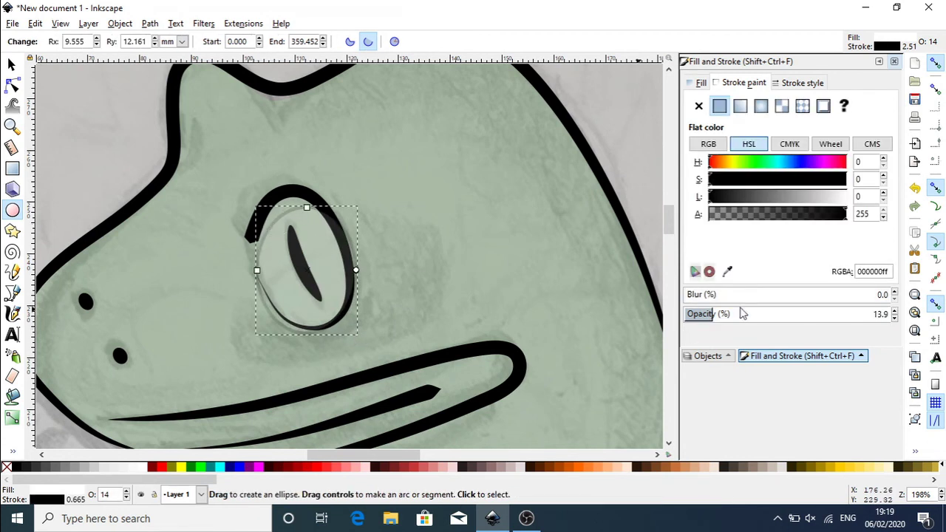
left_click_drag(736, 314, 895, 317)
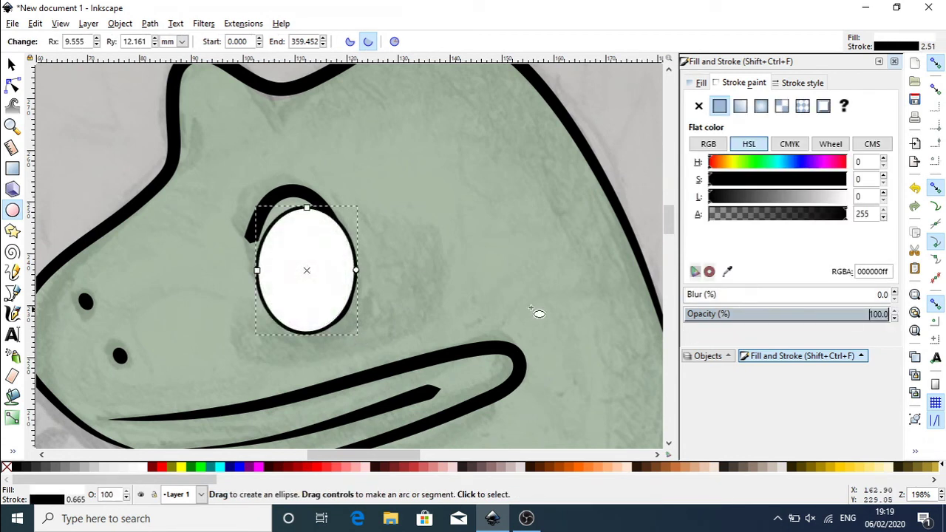
Step: Move the white ellipse up to the eye outline's upper edge and stretch it downward to about 27.7 mm high
left_click(12, 65)
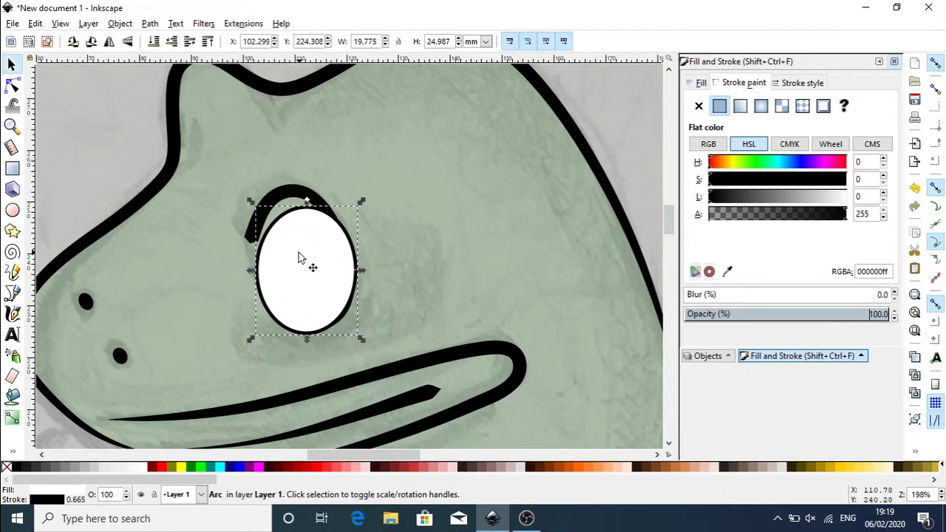
left_click_drag(301, 256, 291, 239)
left_click_drag(292, 320, 294, 335)
left_click(293, 334)
key("e")
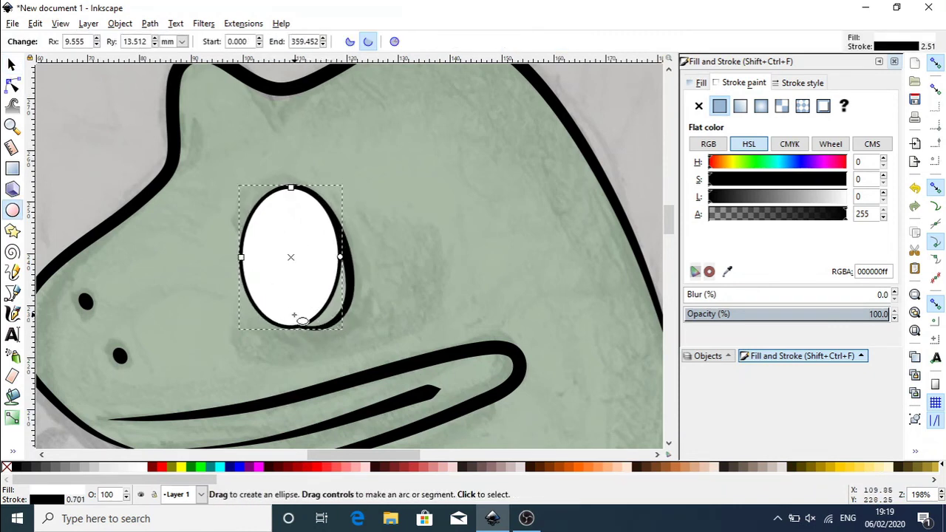
Step: Rotate the white eye ellipse slightly counterclockwise to match the eye outline's tilt and move it about 2.1 mm right
left_click(11, 65)
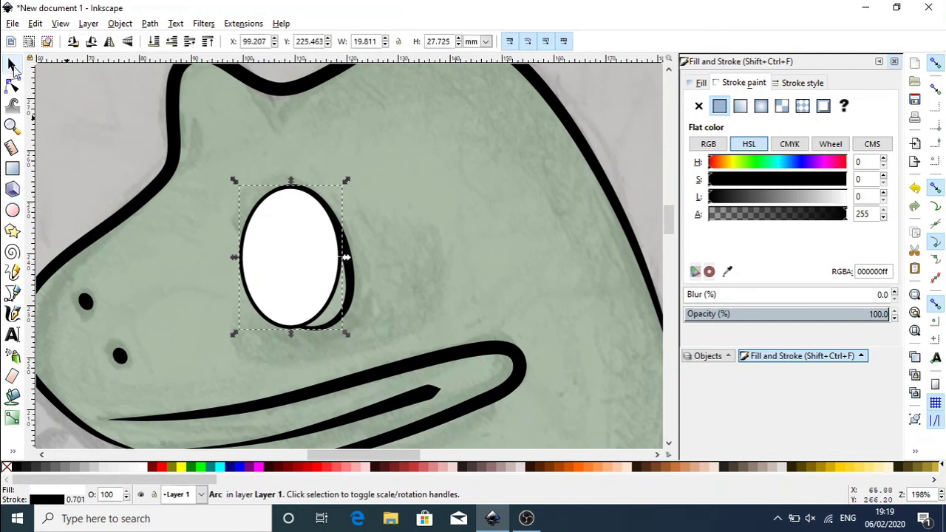
left_click(292, 312)
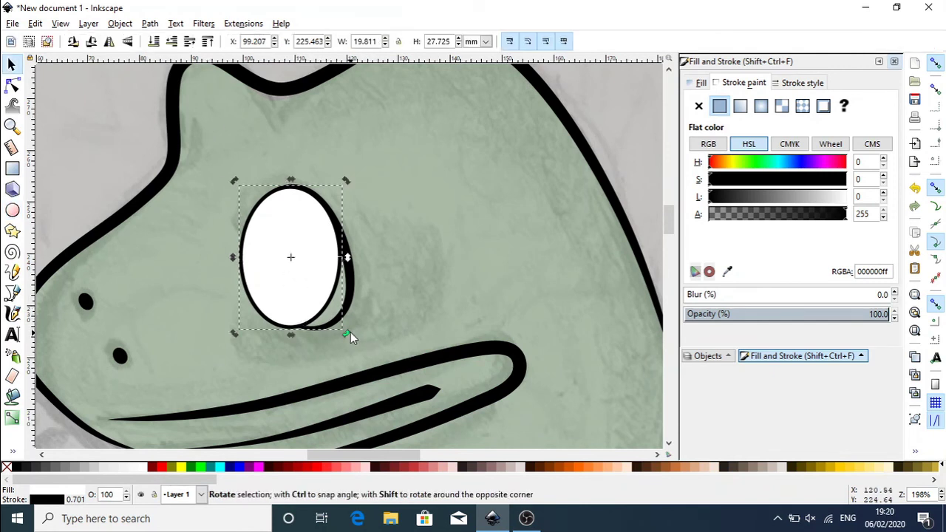
left_click_drag(351, 332, 369, 320)
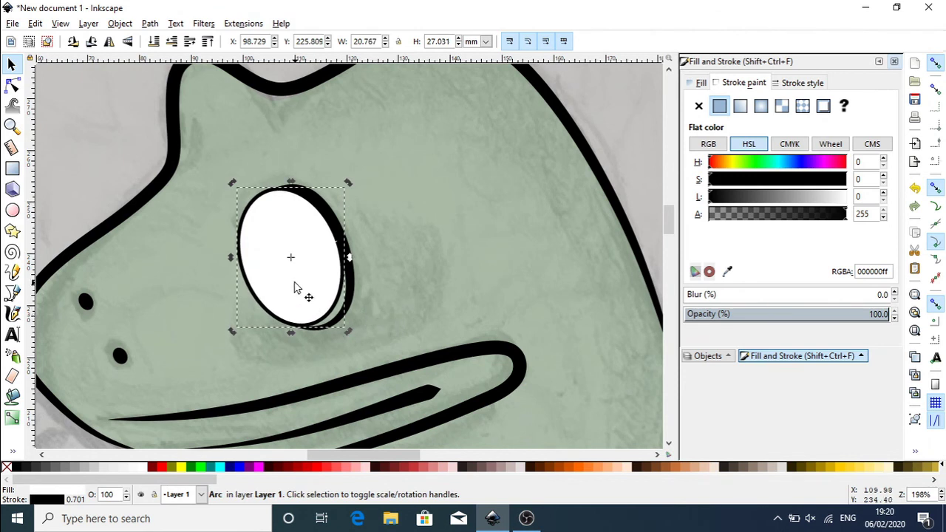
left_click_drag(298, 288, 313, 290)
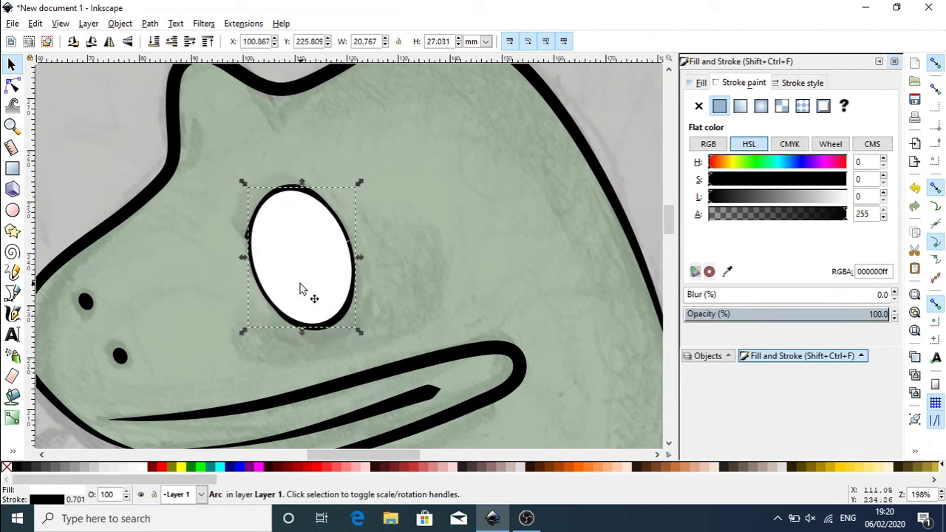
Step: Stretch the tilted white ellipse to about 21.5 by 29 mm so that it covers the whole eye outline
left_click_drag(303, 333, 307, 340)
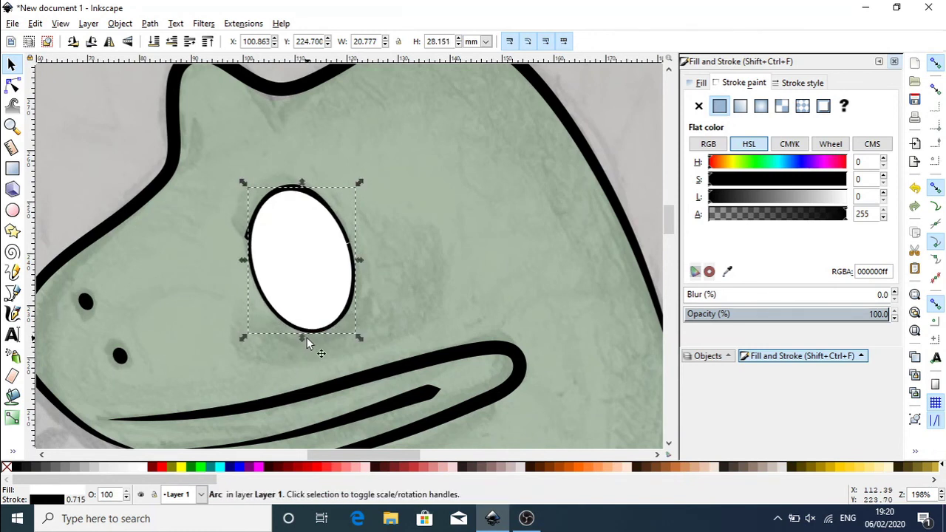
left_click_drag(360, 259, 363, 258)
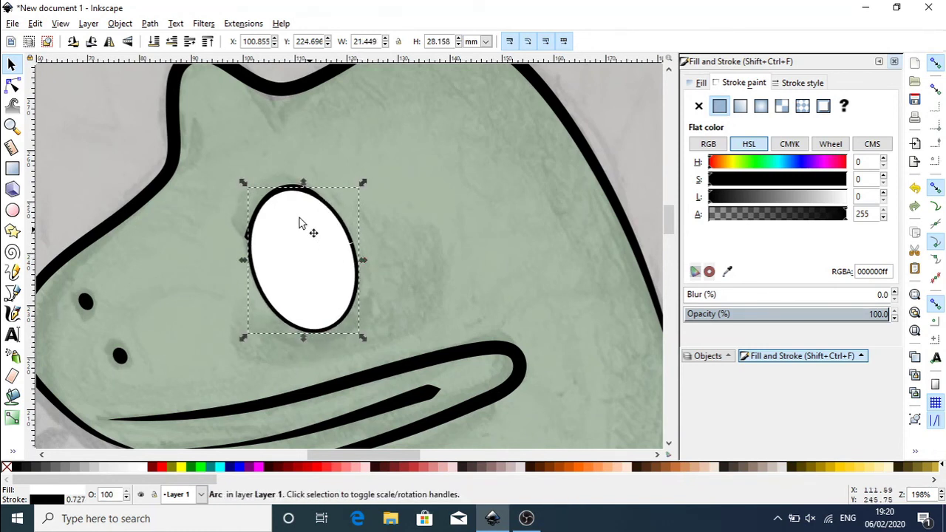
left_click_drag(301, 188, 301, 184)
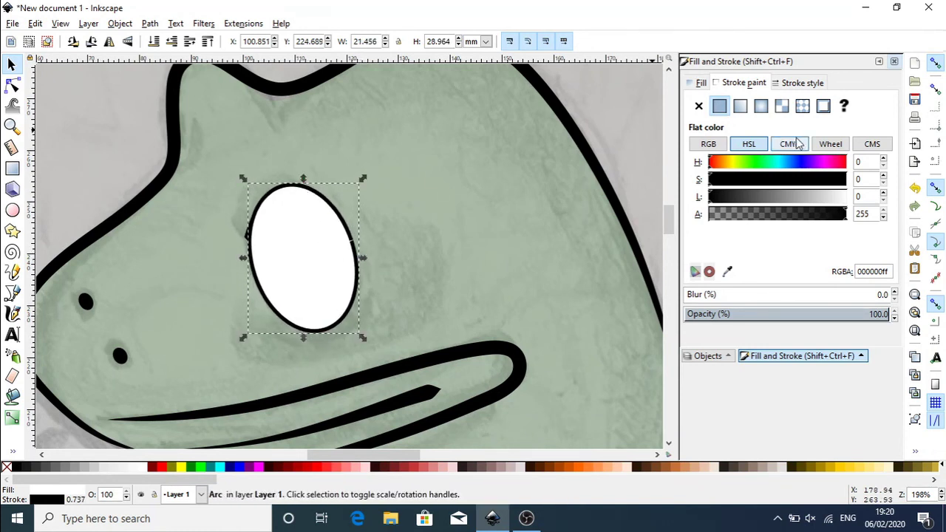
Step: Remove the white ellipse's stroke and reduce its opacity to 47.6%
left_click(699, 105)
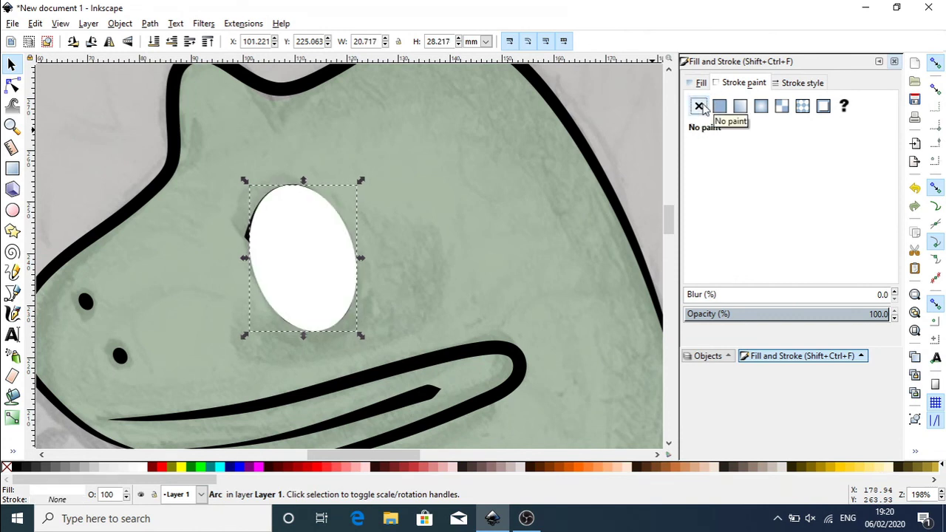
left_click_drag(791, 314, 782, 314)
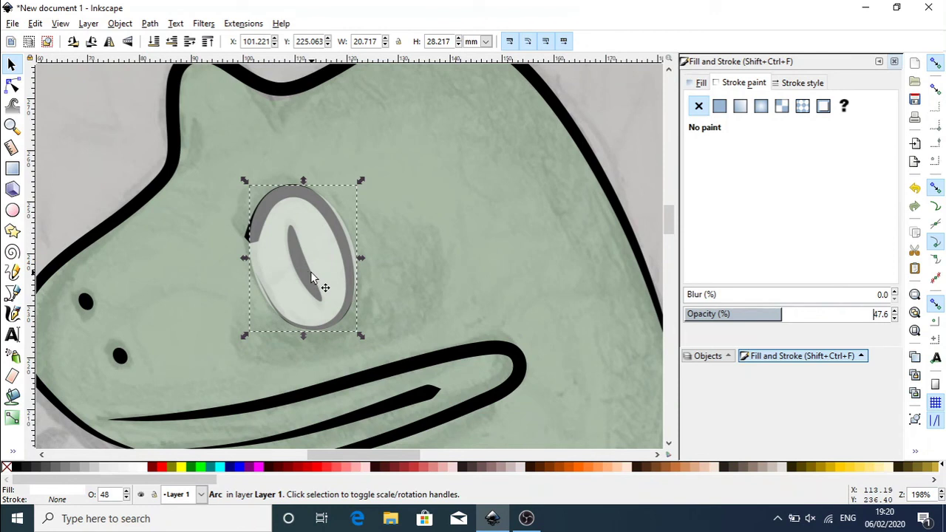
Step: Lower the white ellipse beneath the black eye outline and pupil and set its opacity to 100%
right_click(311, 276)
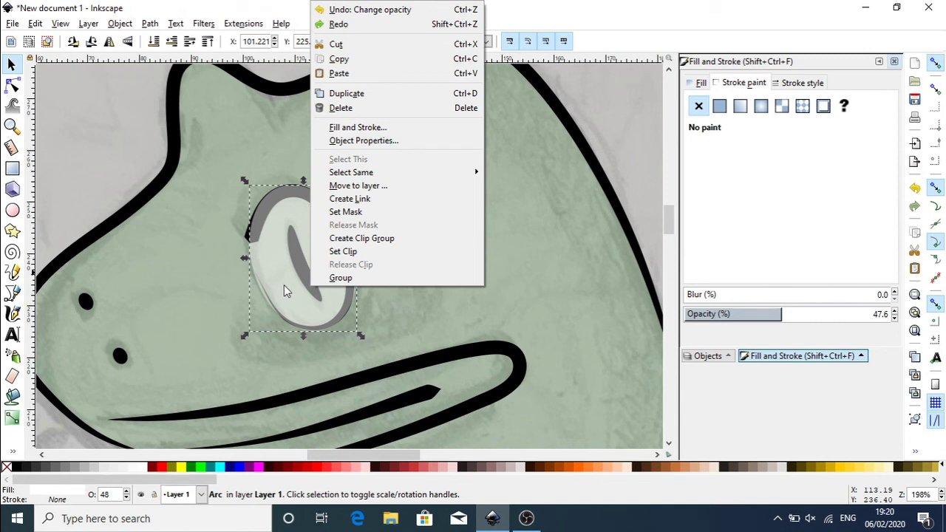
key("Escape")
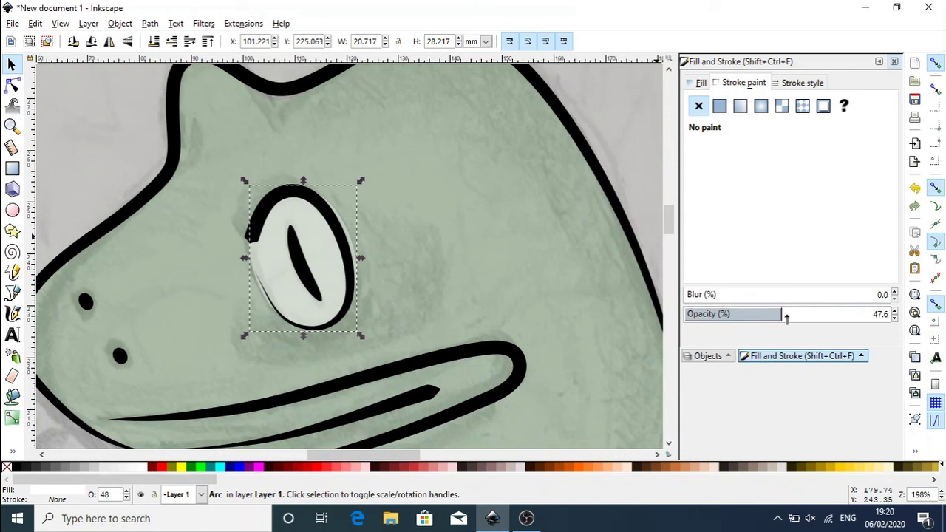
left_click_drag(786, 318, 935, 331)
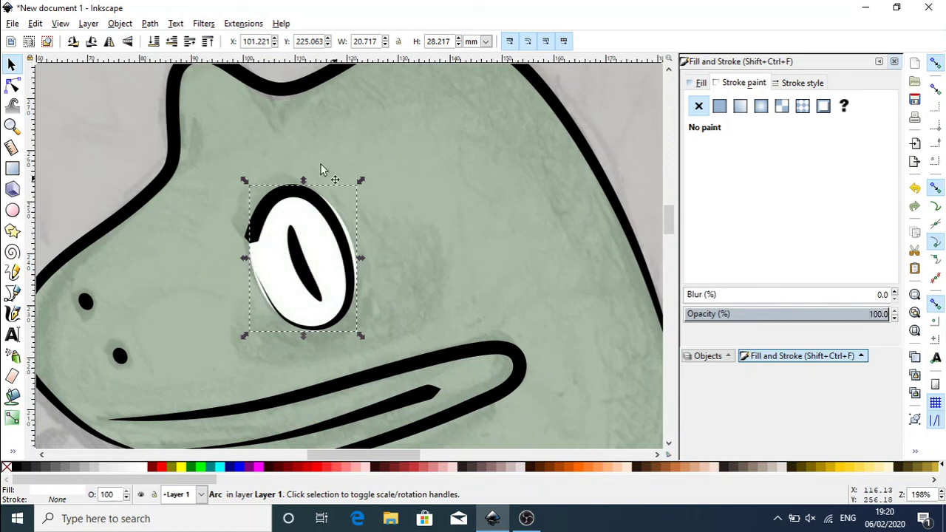
Step: Try the green body path at about 97% opacity
left_click(531, 214)
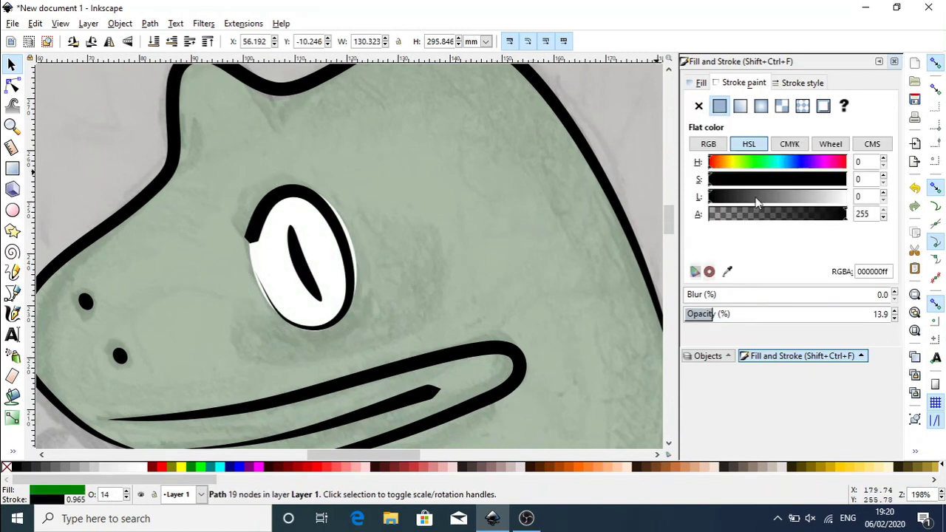
left_click_drag(711, 313, 885, 337)
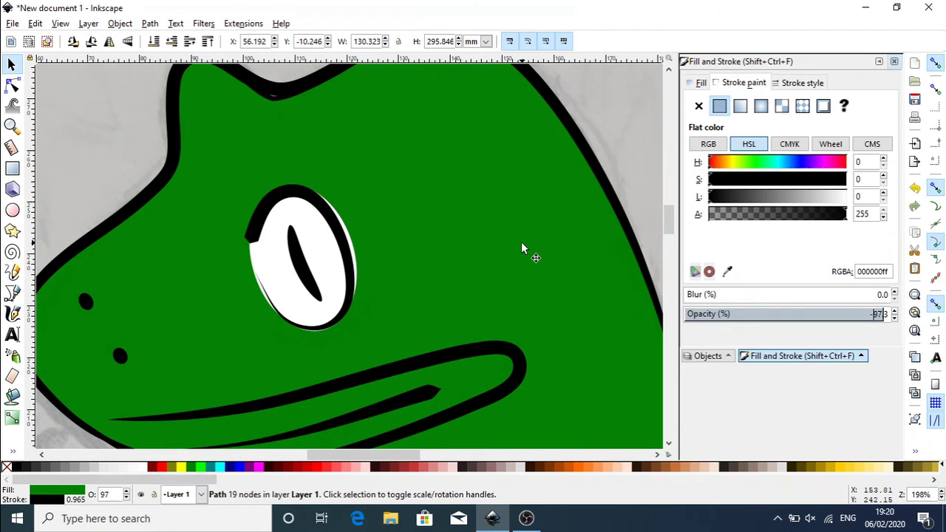
left_click_drag(665, 215, 667, 233)
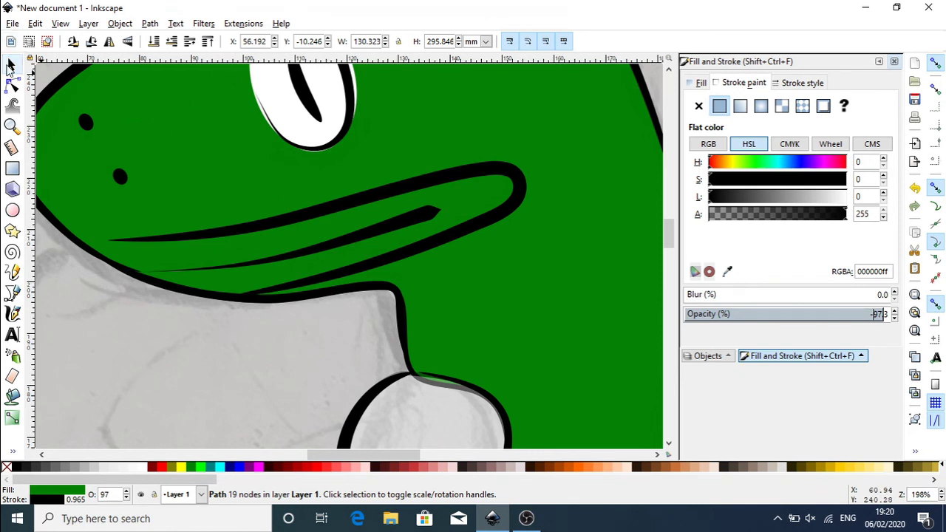
left_click(119, 320)
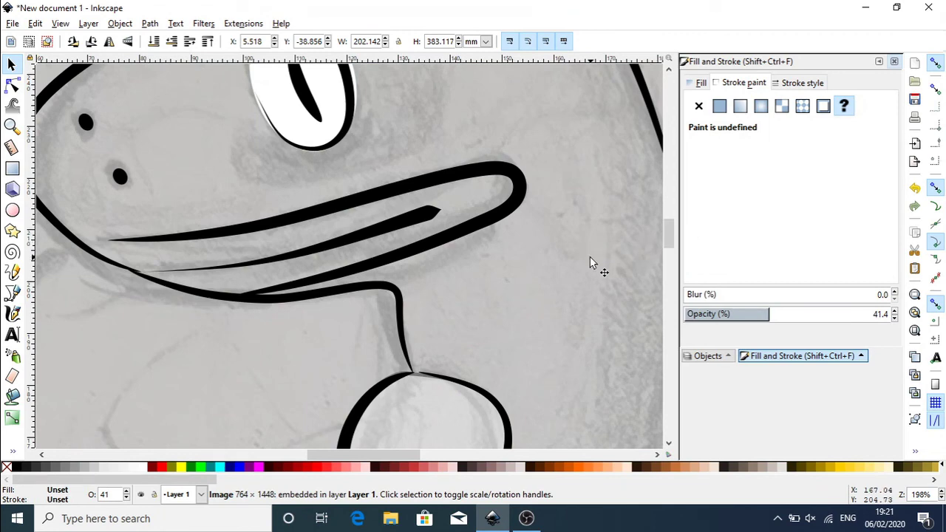
Step: Set the opacity of the green body path and of the white belly path to 100%
key("minus")
key("minus")
key("minus")
key("minus")
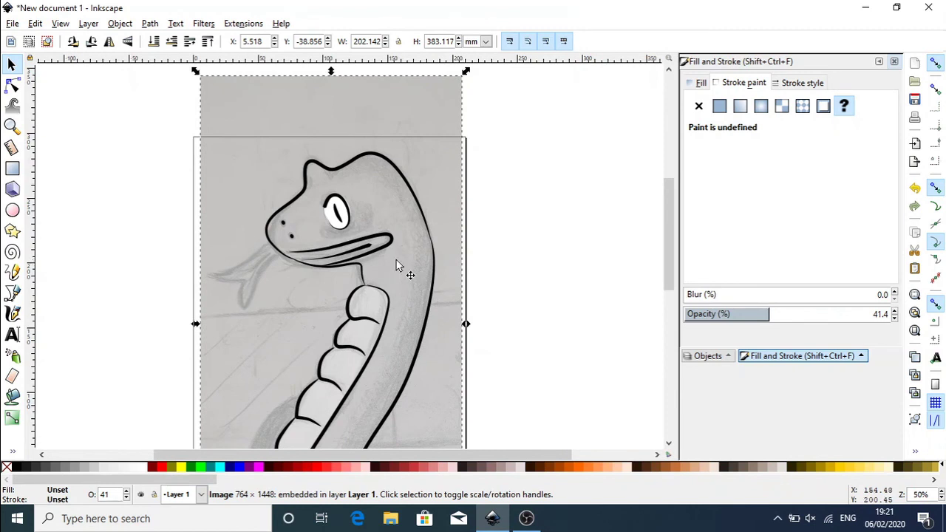
left_click(388, 279)
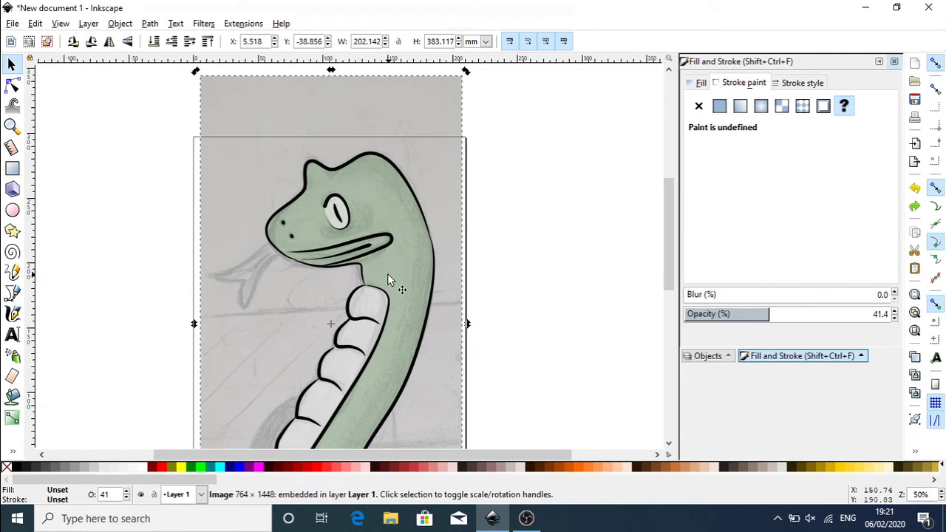
left_click(387, 274)
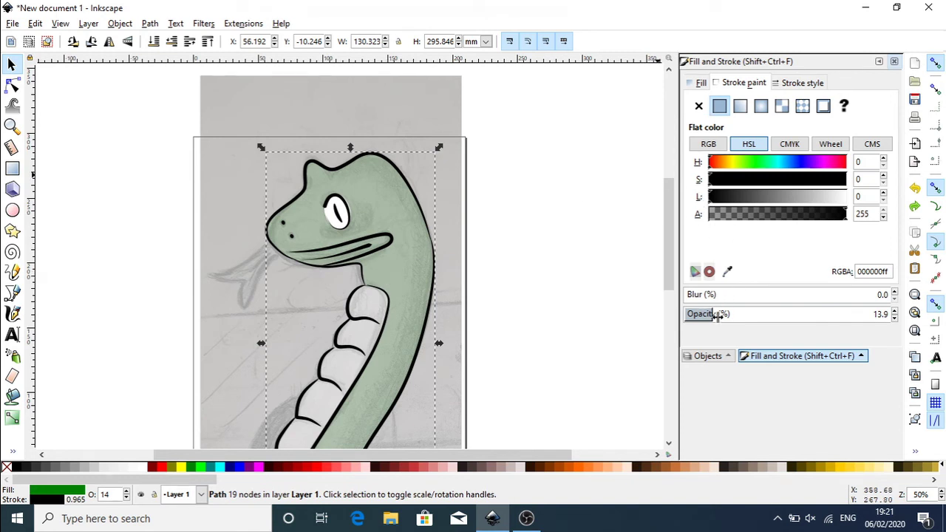
left_click_drag(717, 315, 796, 314)
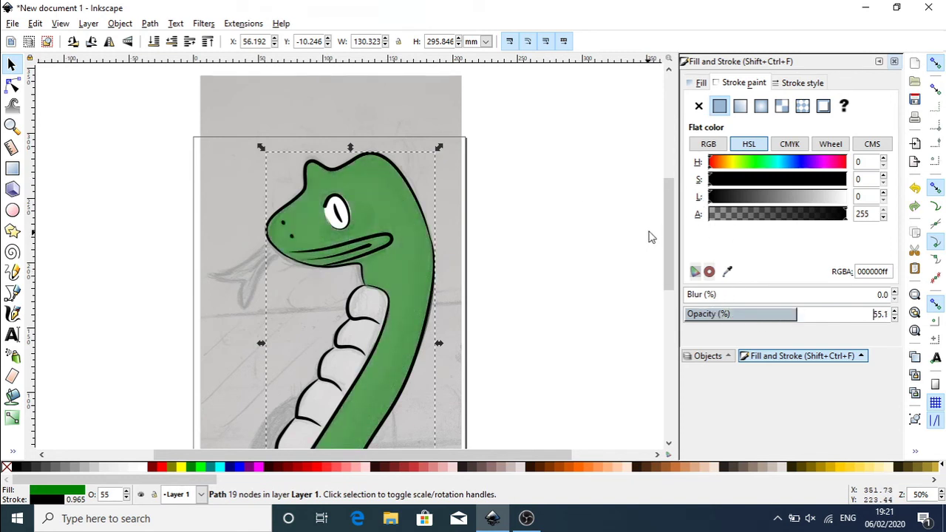
mouse_move(672, 237)
left_mouse_down()
mouse_move(673, 286)
mouse_move(673, 264)
left_mouse_up()
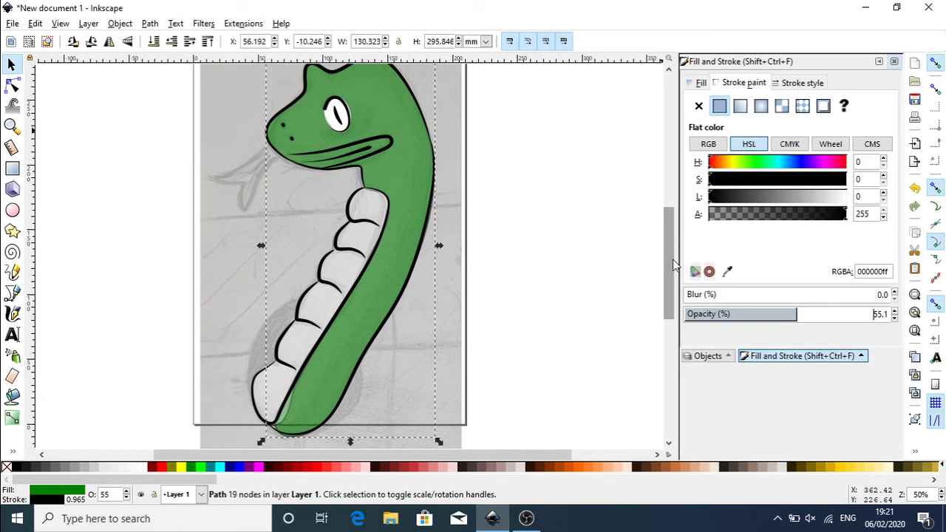
left_click_drag(796, 314, 924, 314)
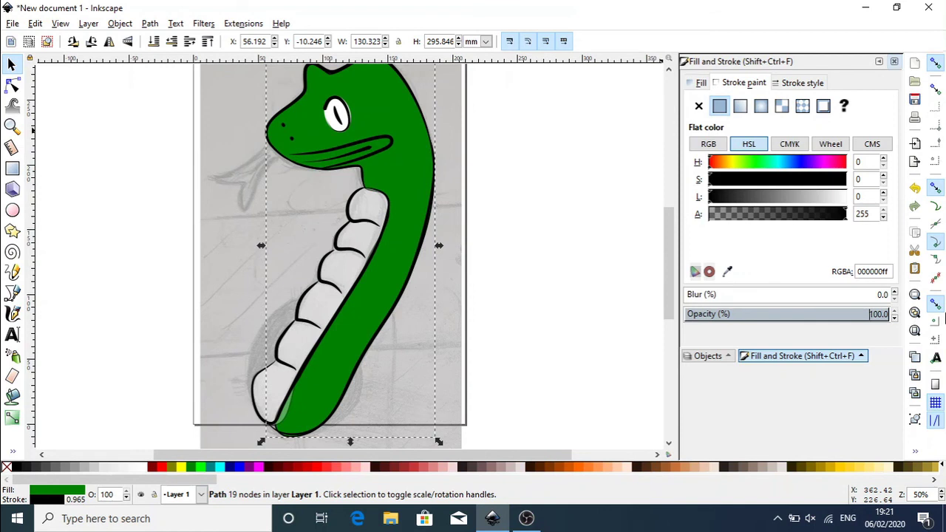
left_click(323, 303)
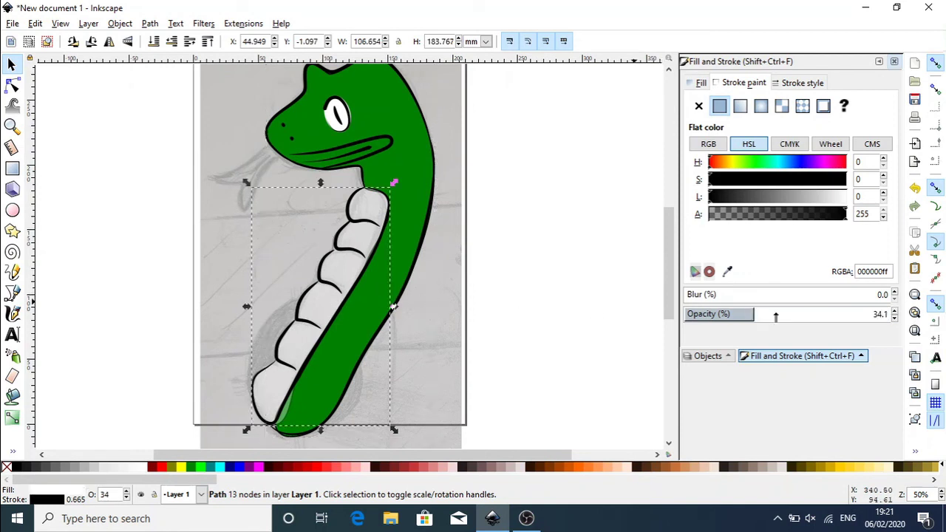
left_click_drag(775, 316, 891, 316)
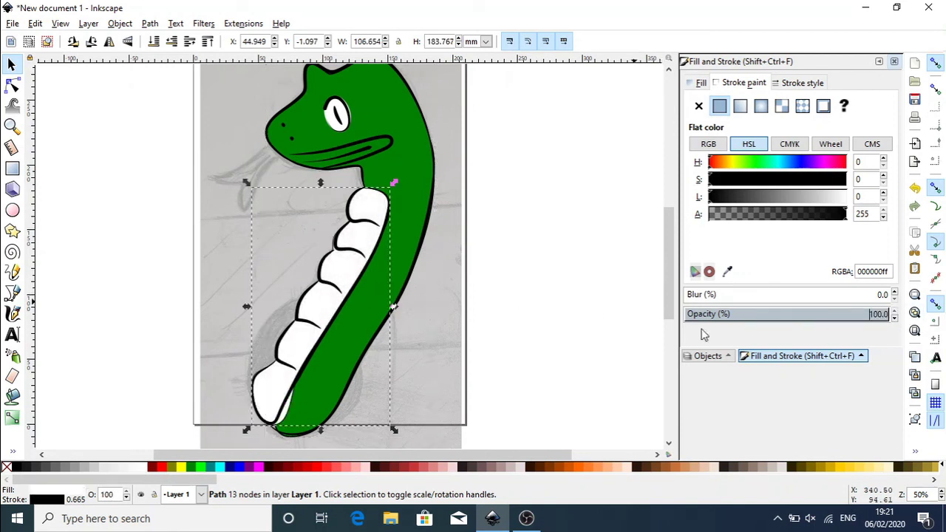
Step: Remove the stroke paint from the green body path and from the white belly path
left_click(333, 377)
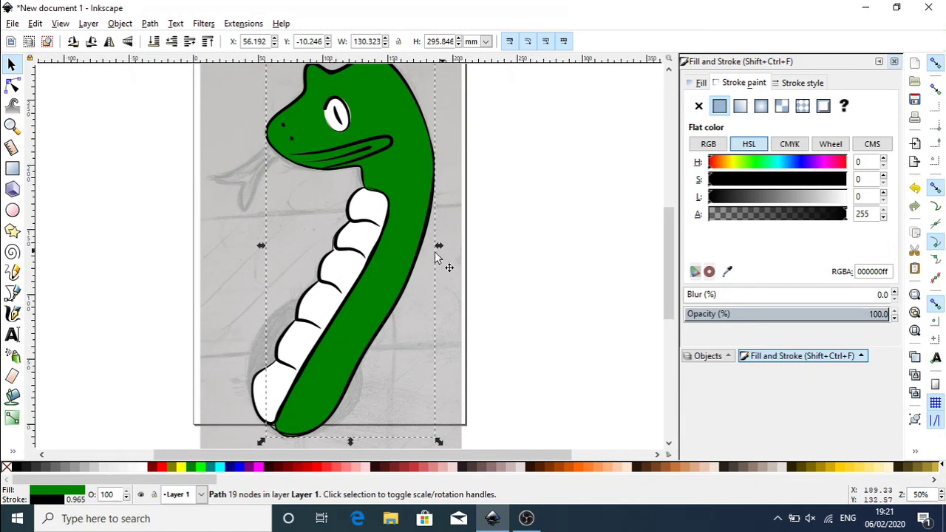
left_click(453, 186)
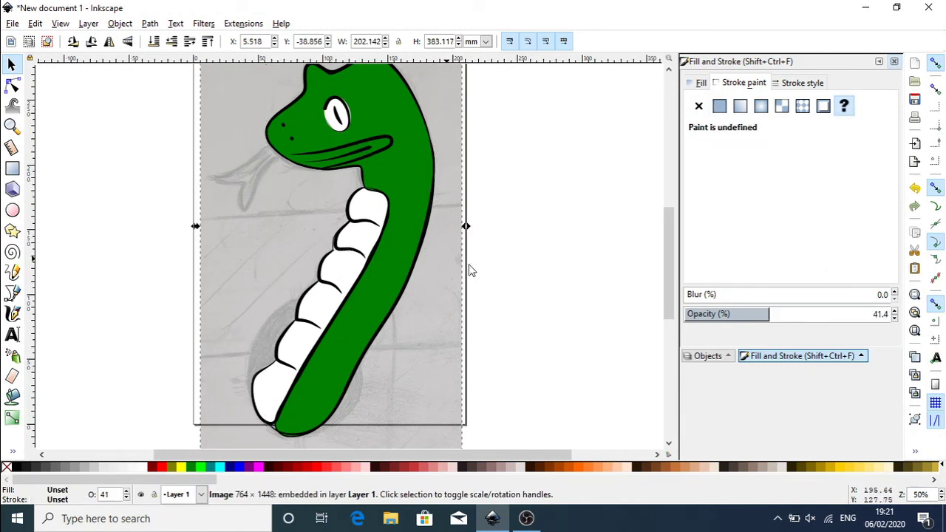
mouse_move(671, 283)
left_mouse_down()
mouse_move(671, 263)
mouse_move(671, 288)
left_mouse_up()
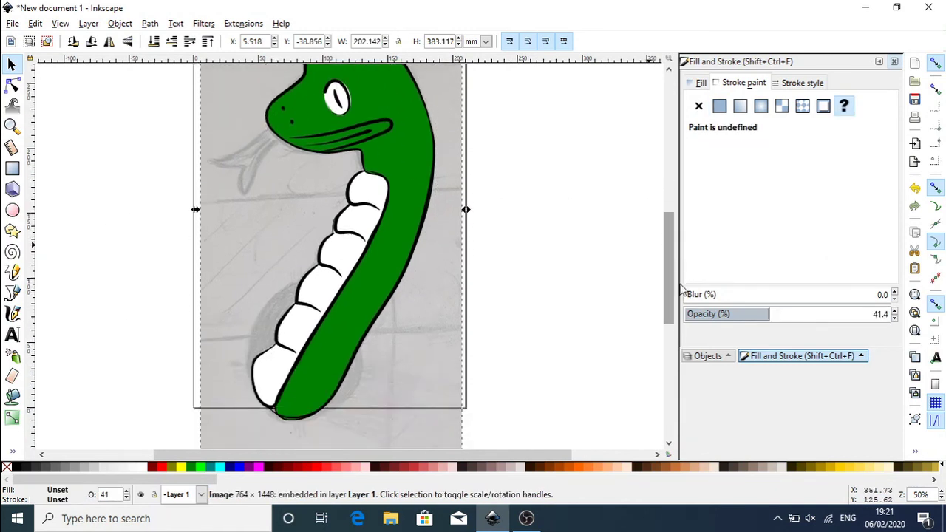
left_click(400, 250)
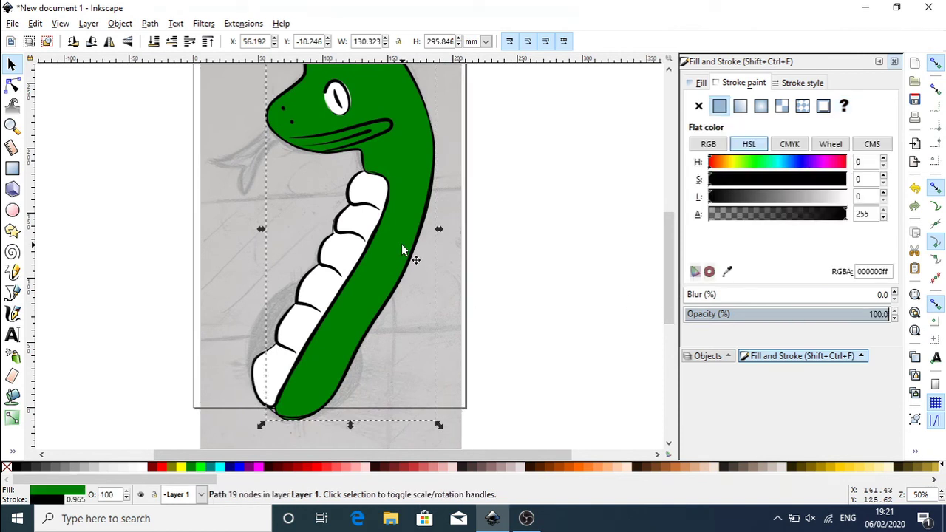
mouse_move(676, 254)
left_mouse_down()
mouse_move(676, 237)
mouse_move(674, 245)
left_mouse_up()
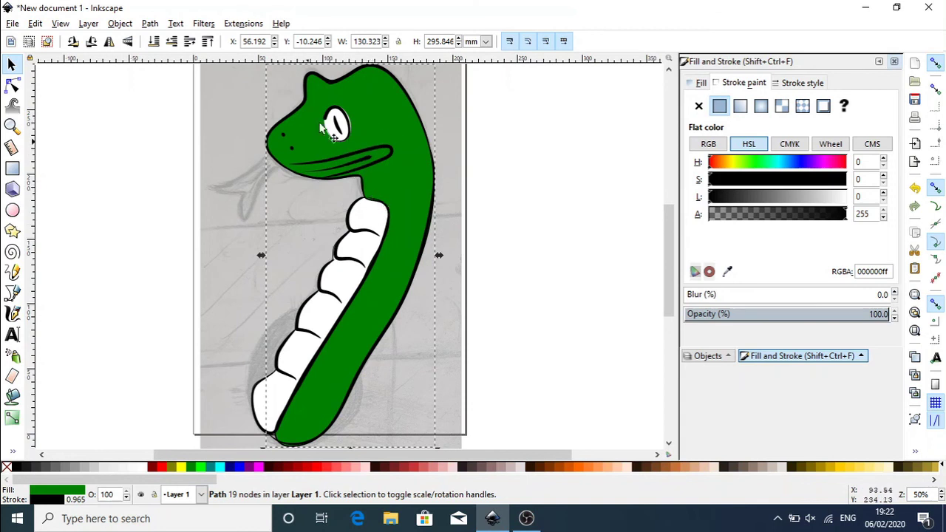
left_click(698, 106)
left_click(358, 248)
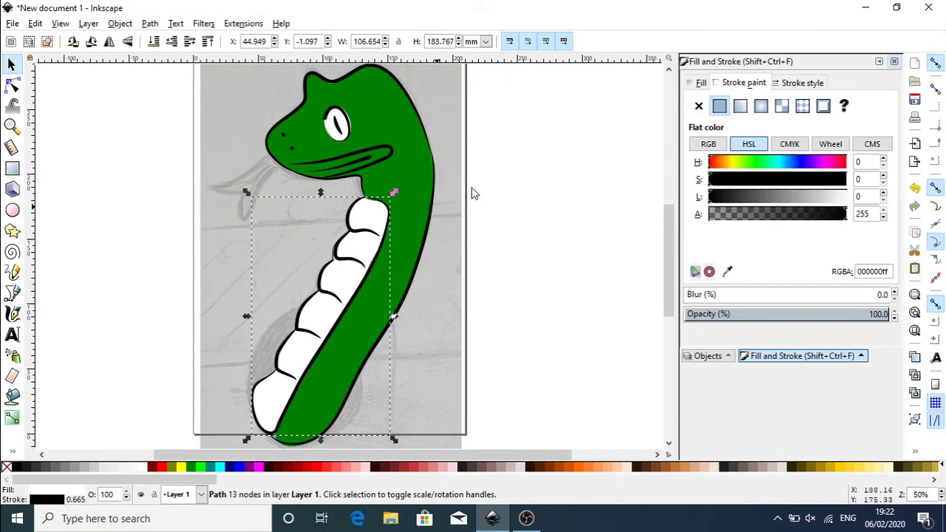
left_click(699, 108)
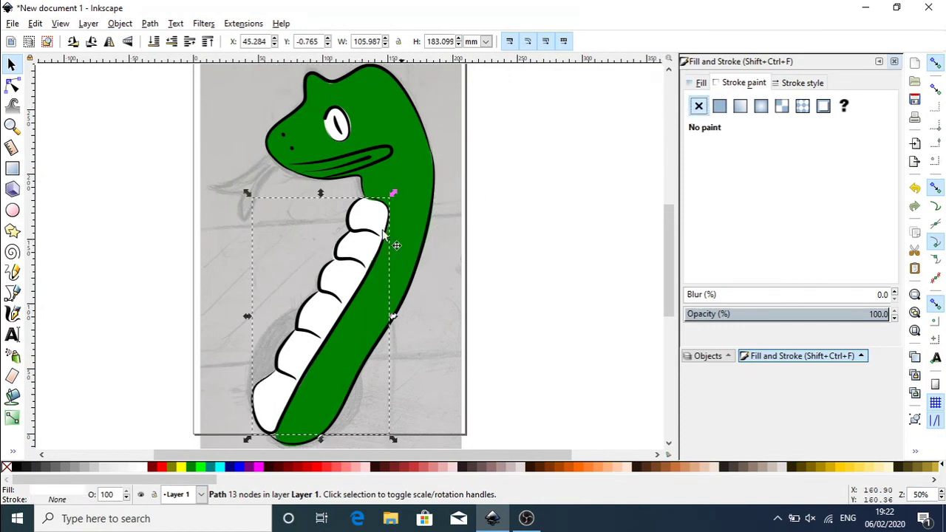
Step: Clear the selection and activate the Bezier pen
left_click(338, 123)
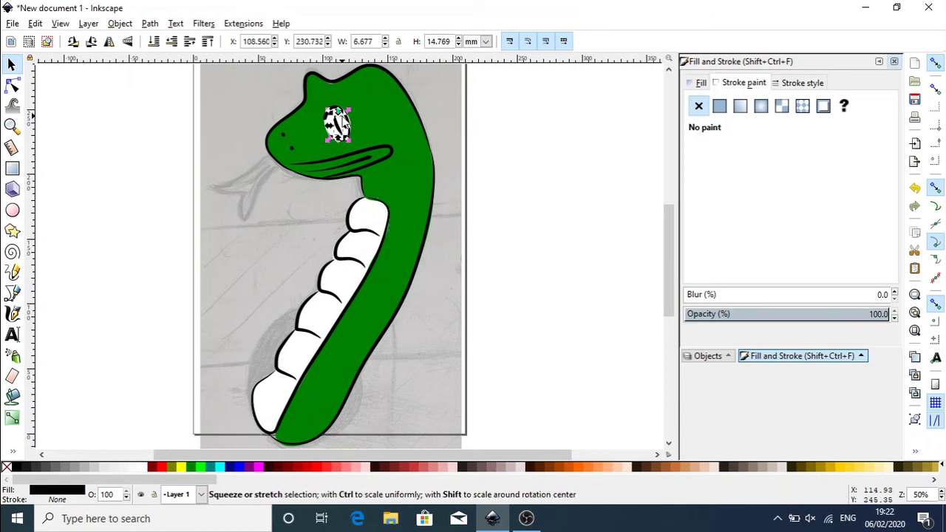
left_click(484, 222)
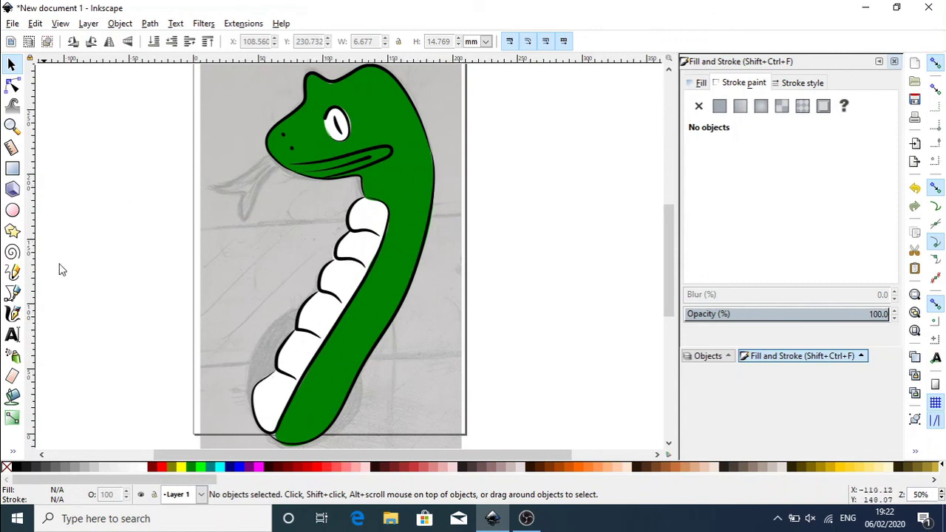
left_click(13, 292)
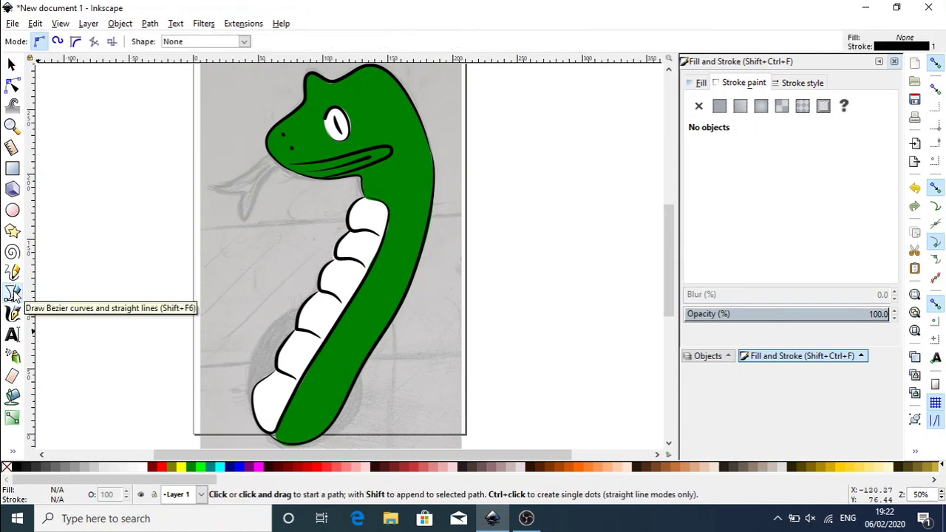